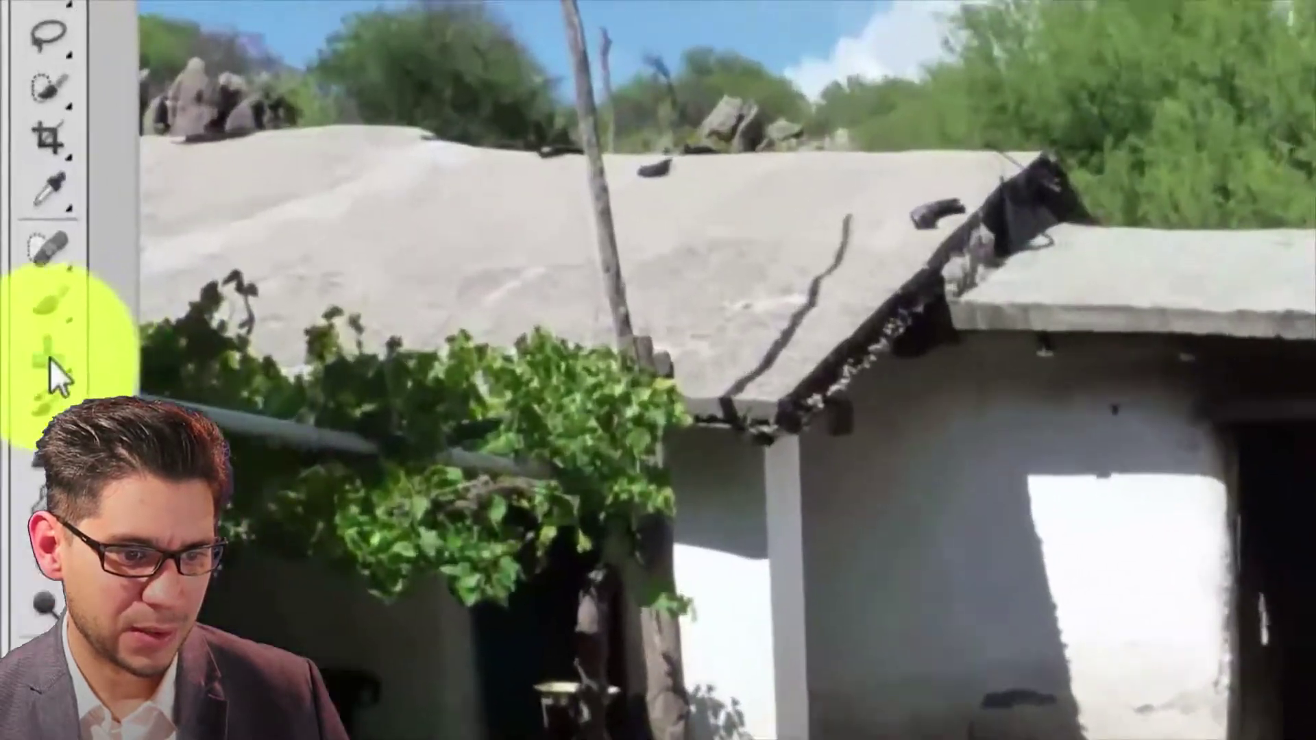
Duplicate the Fondo layer as Fondo copia and zoom in on marker 3
left_click(49, 360)
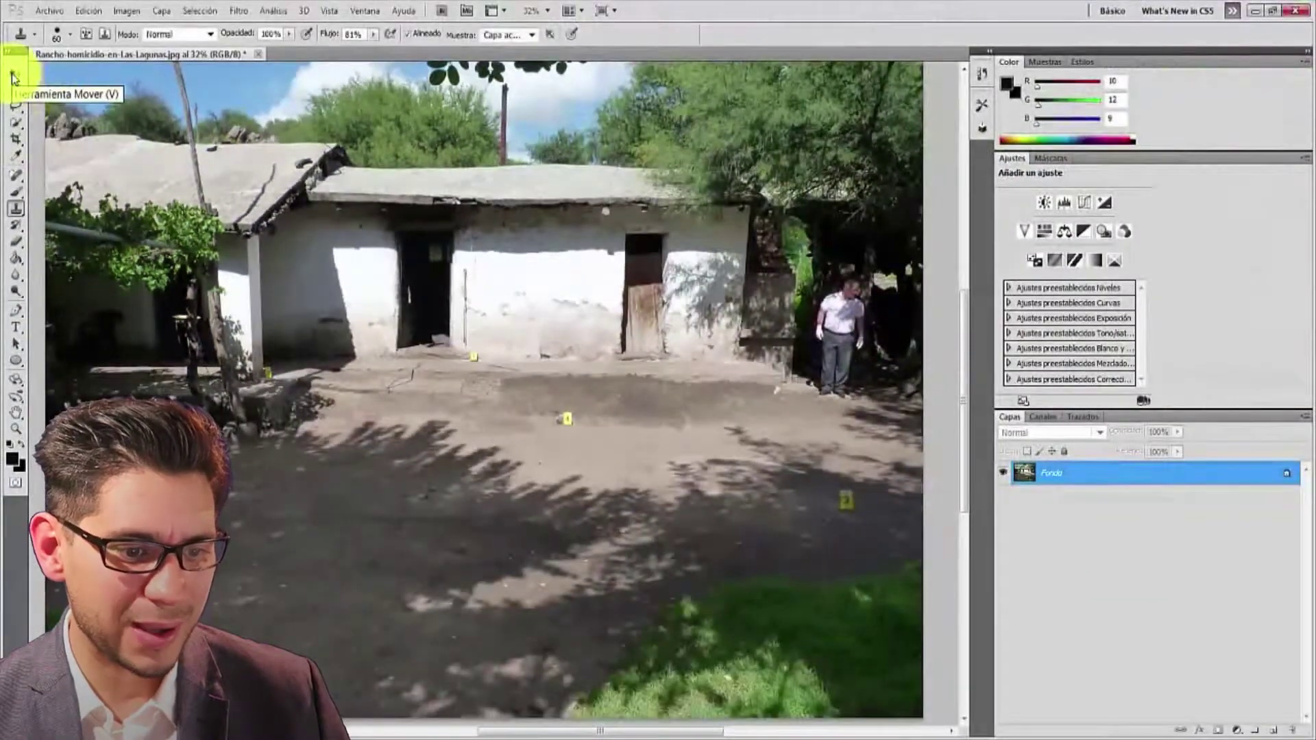
left_click(12, 71)
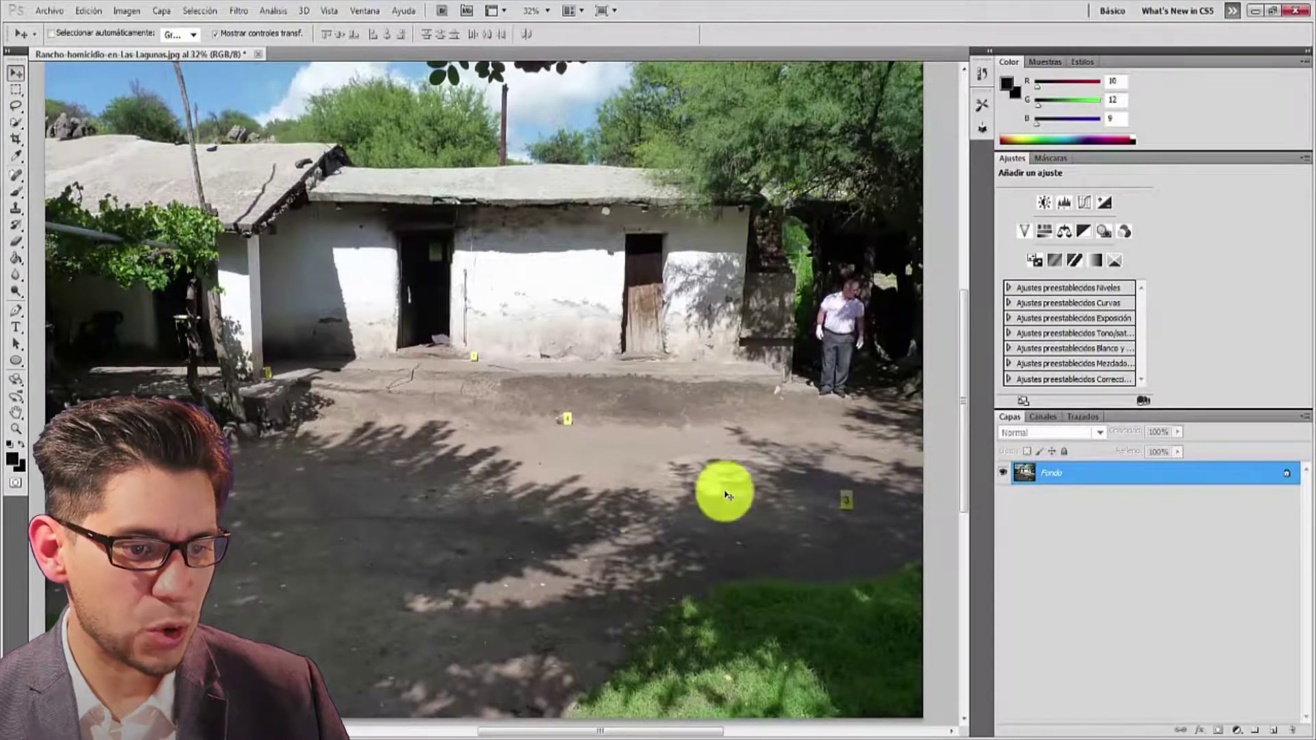
right_click(1058, 472)
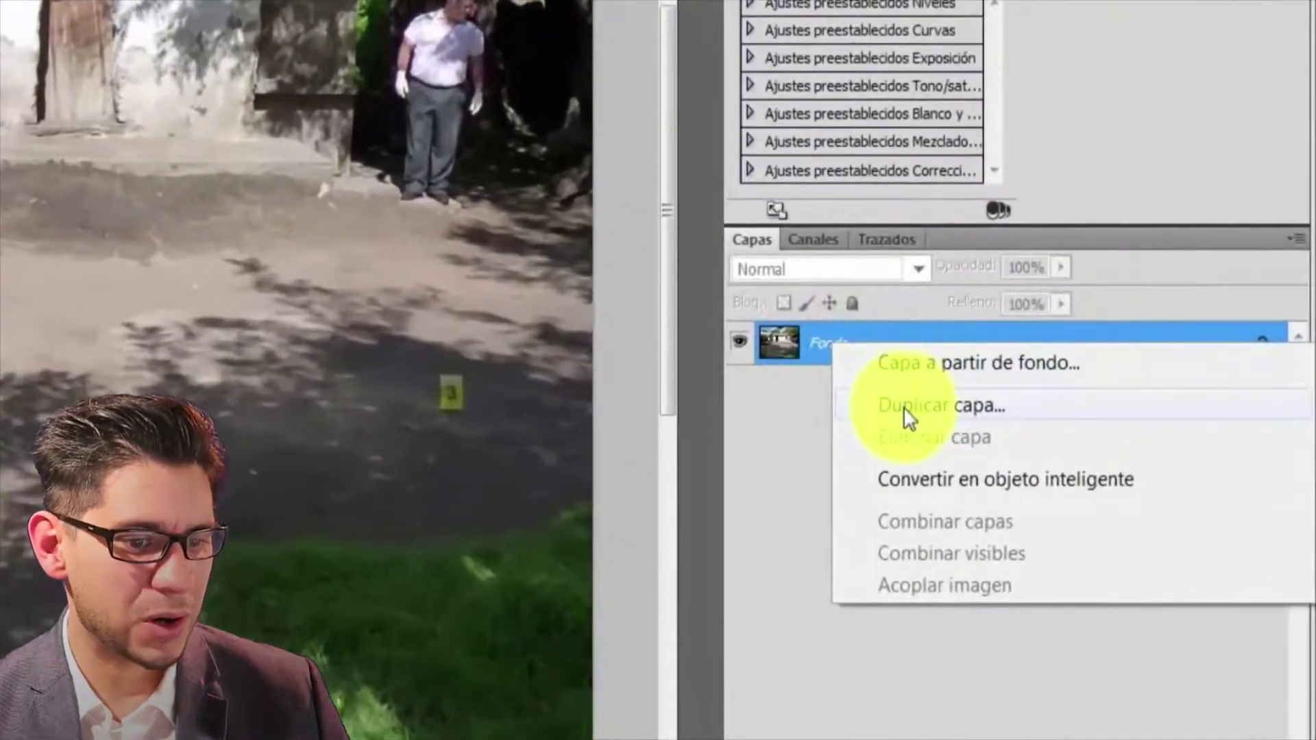
left_click(903, 407)
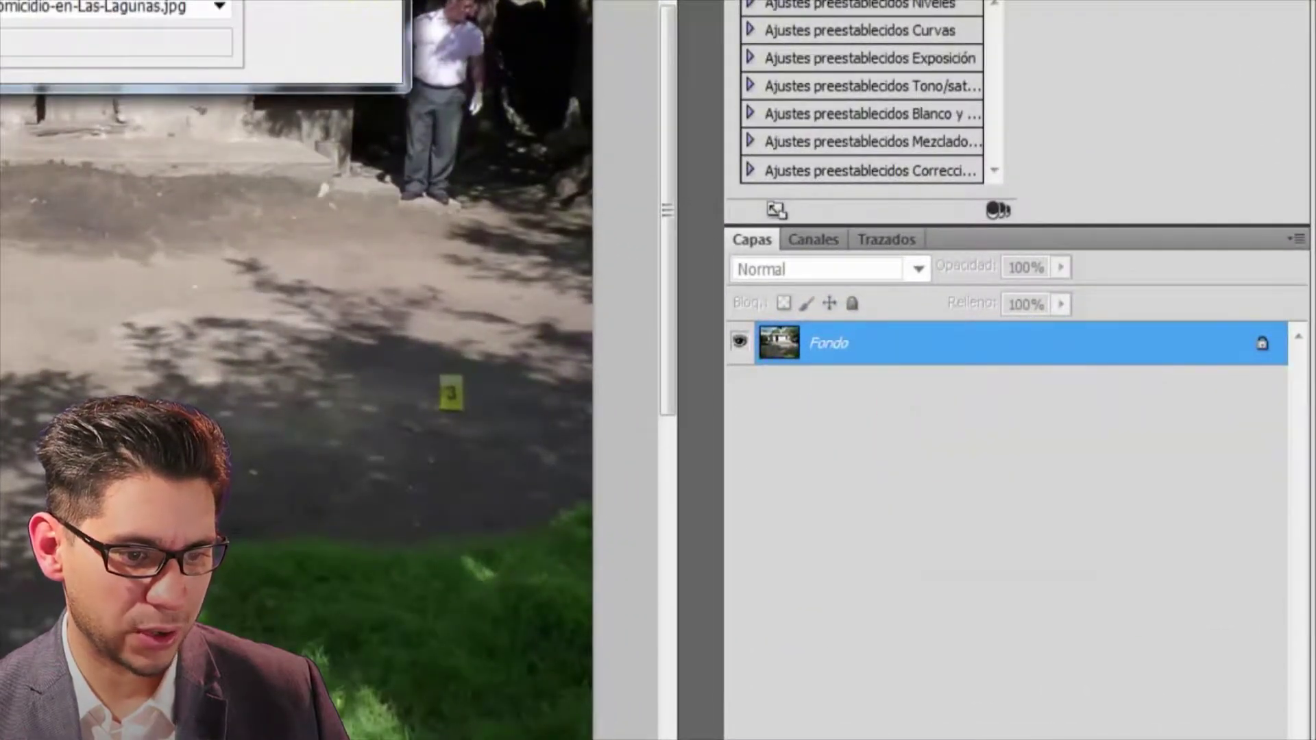
key("Return")
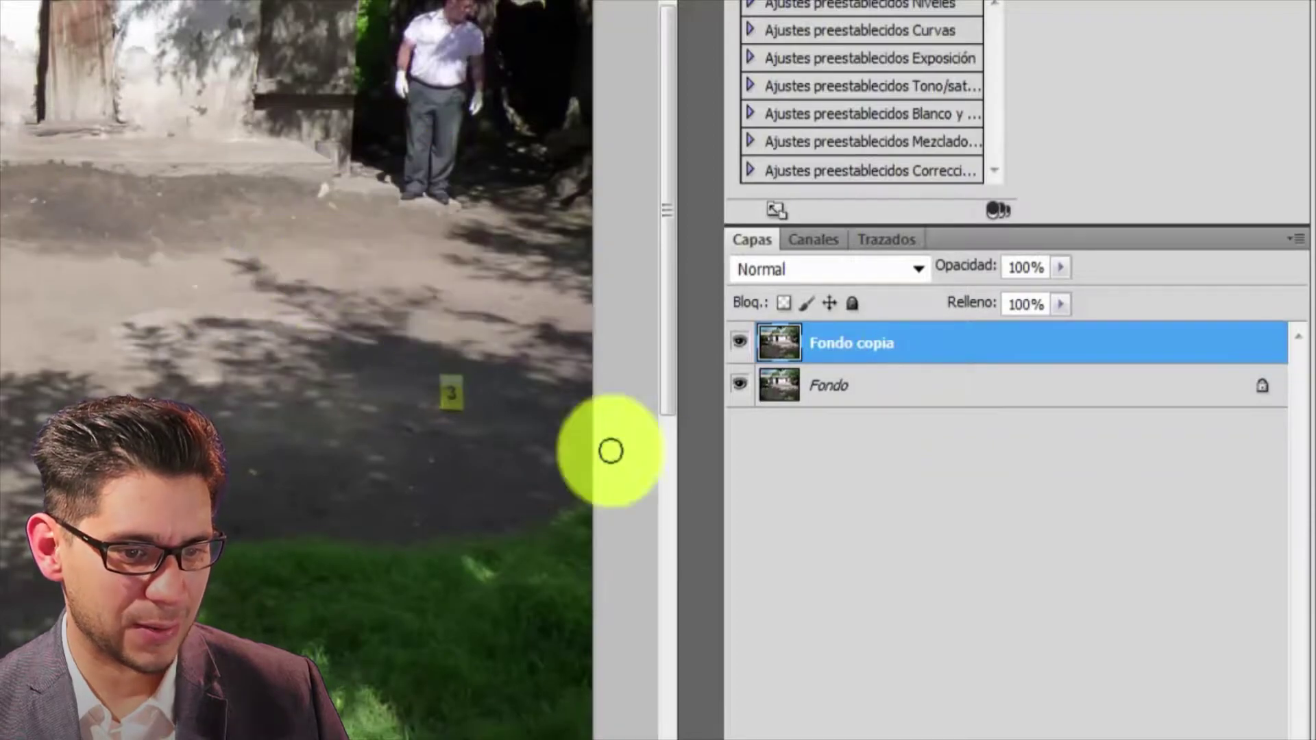
scroll(461, 402, "up", 3)
scroll(475, 403, "up", 3)
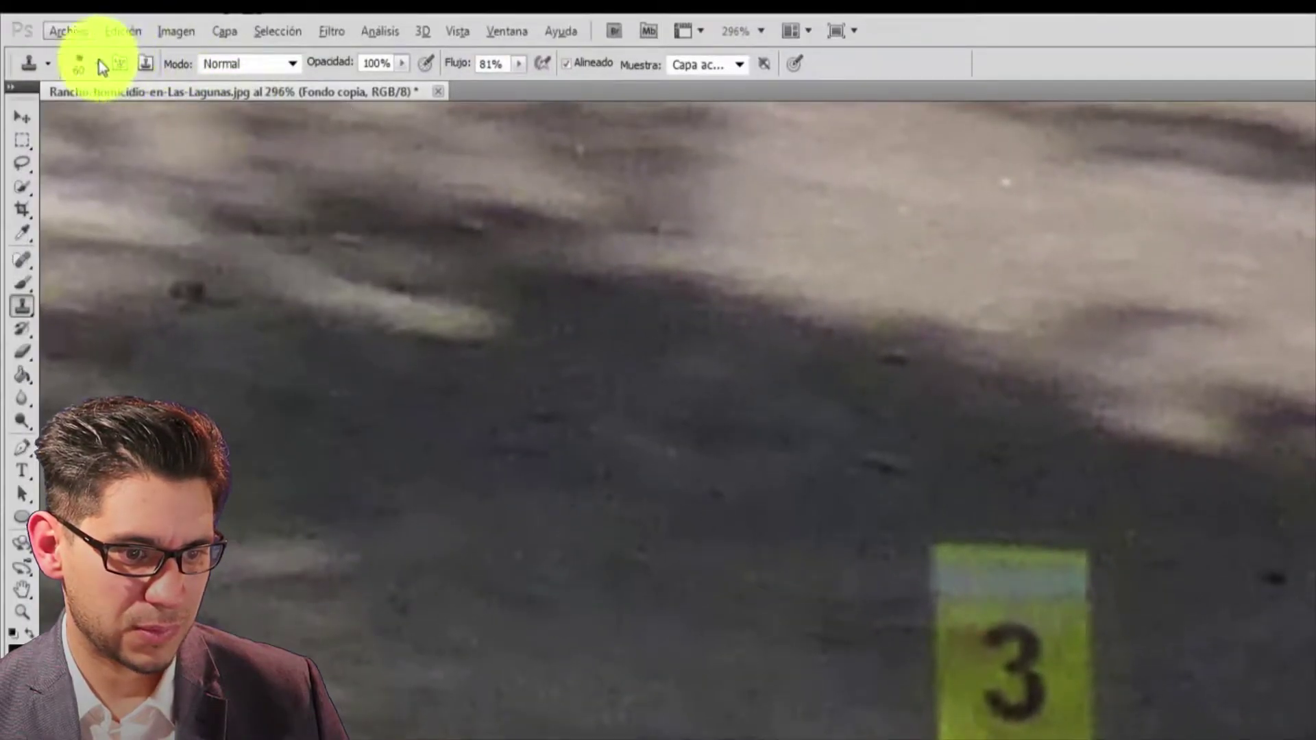
Change the 60 px clone brush's Dureza (hardness) in the brush preset picker
left_click(100, 65)
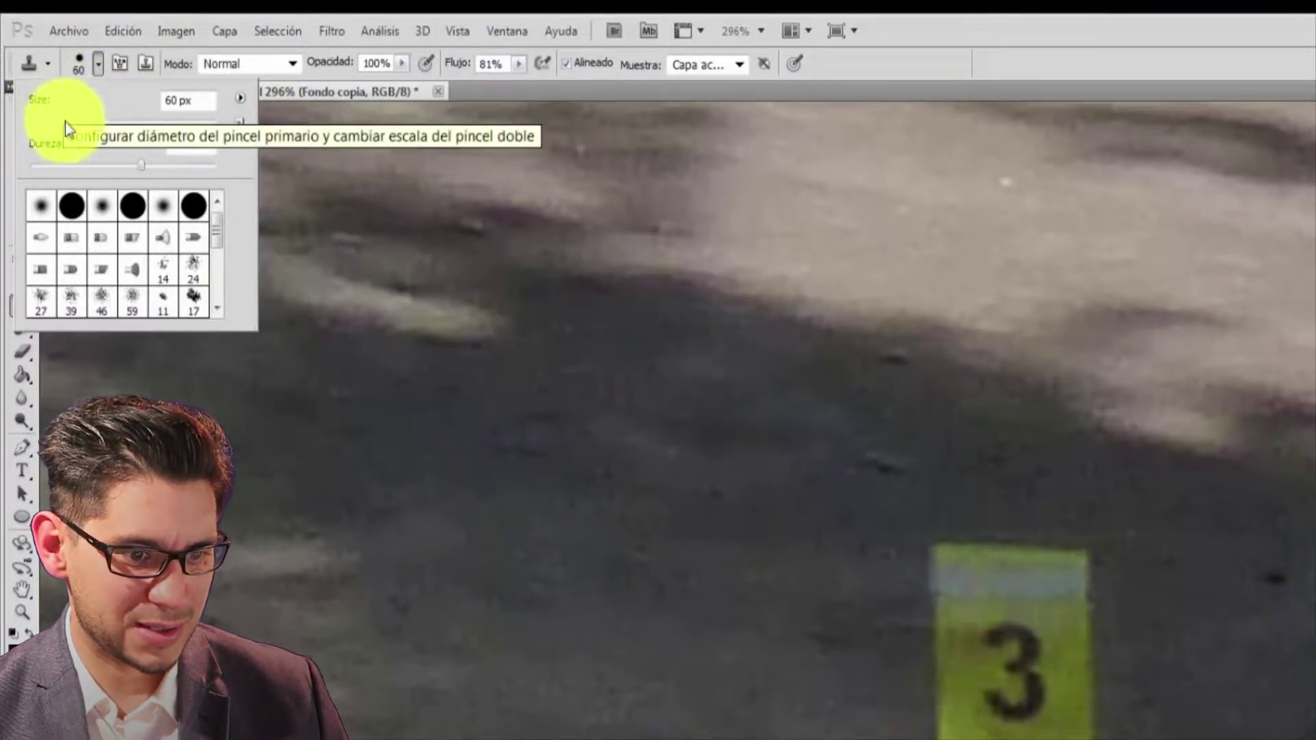
left_click(141, 165)
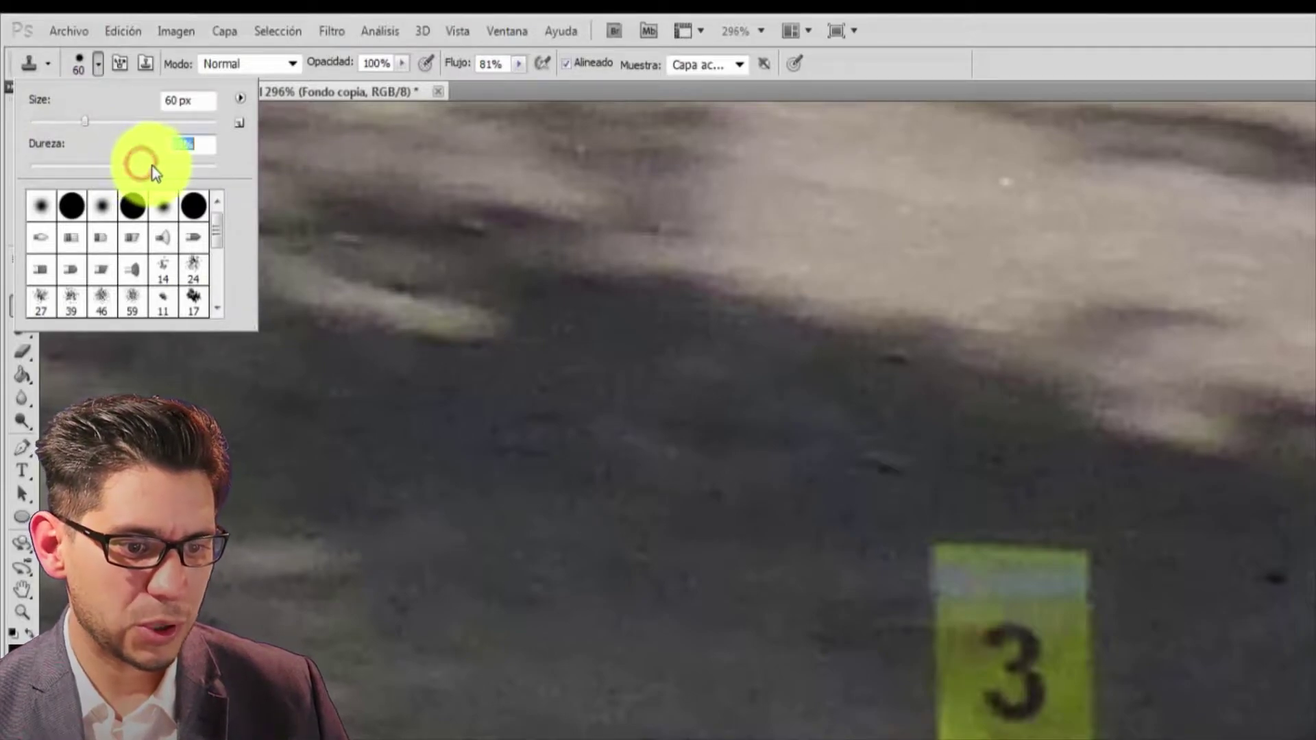
left_click(156, 167)
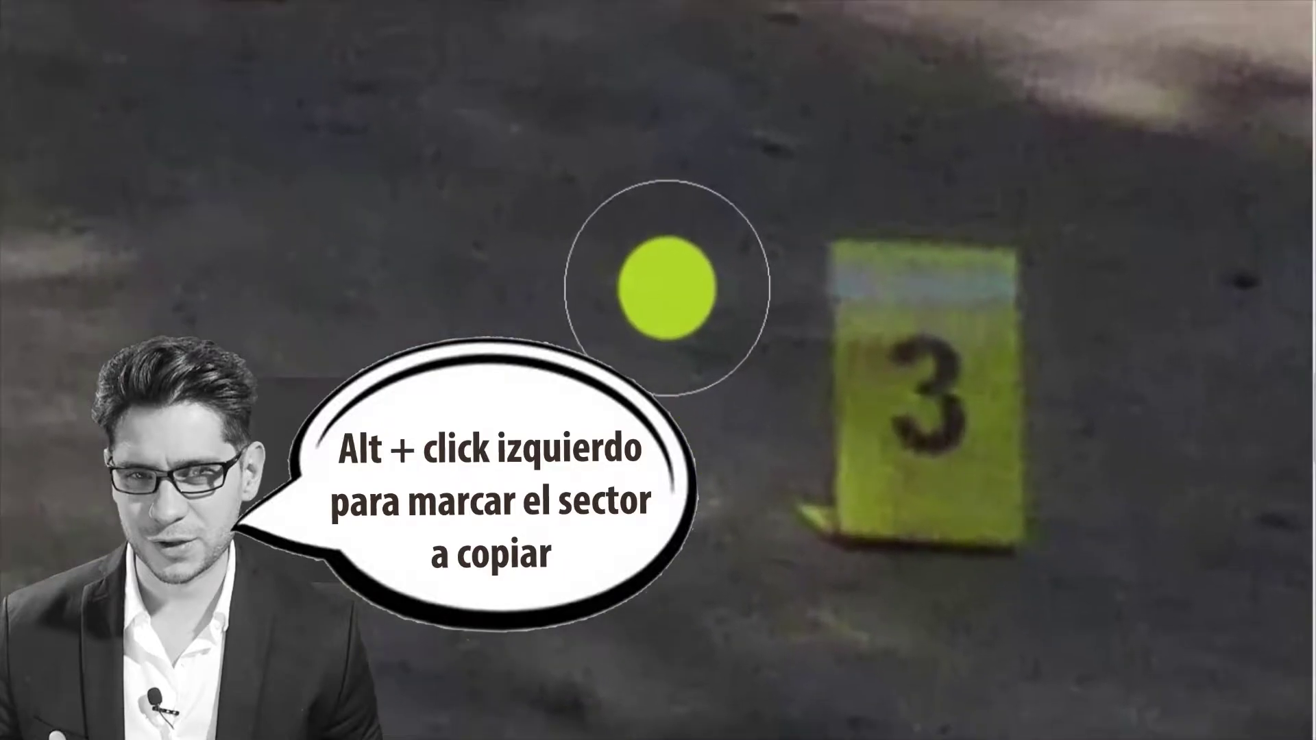
Sample the ground beside marker 3 and clone it over the marker until hidden
left_click(667, 287, "alt")
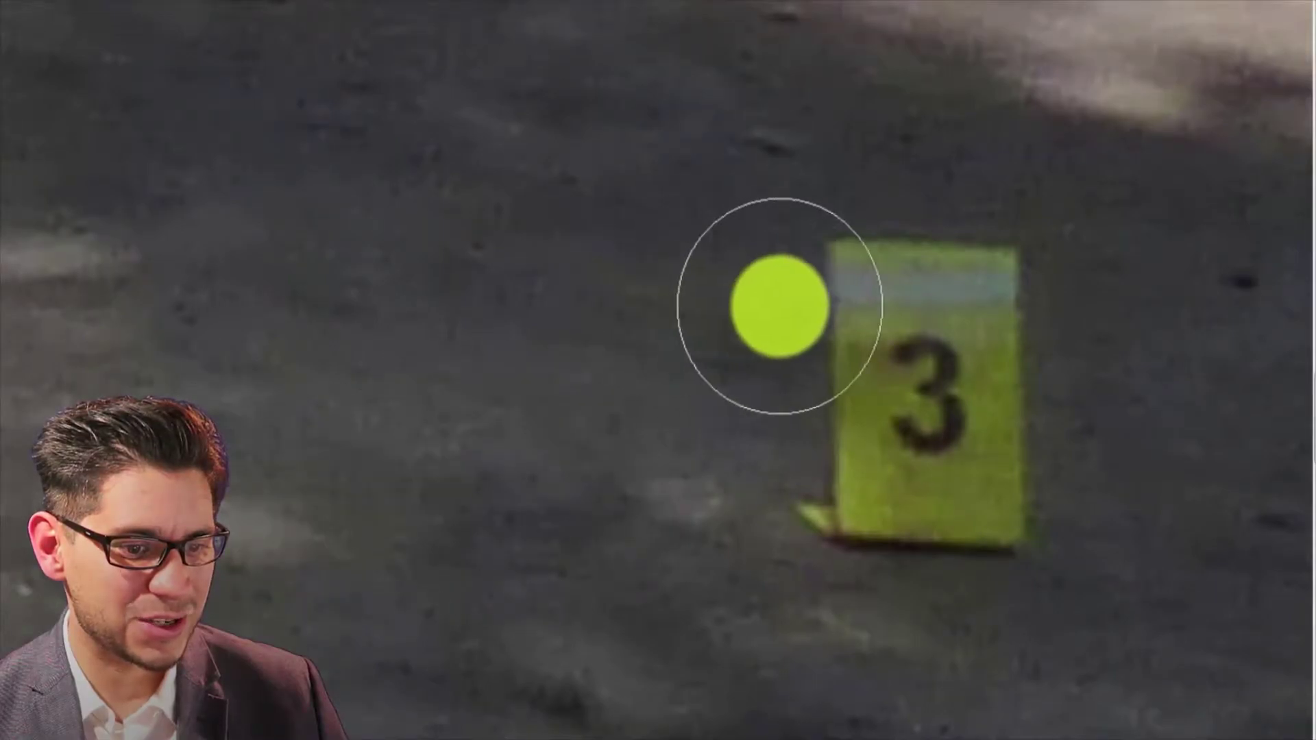
left_click_drag(856, 306, 984, 303)
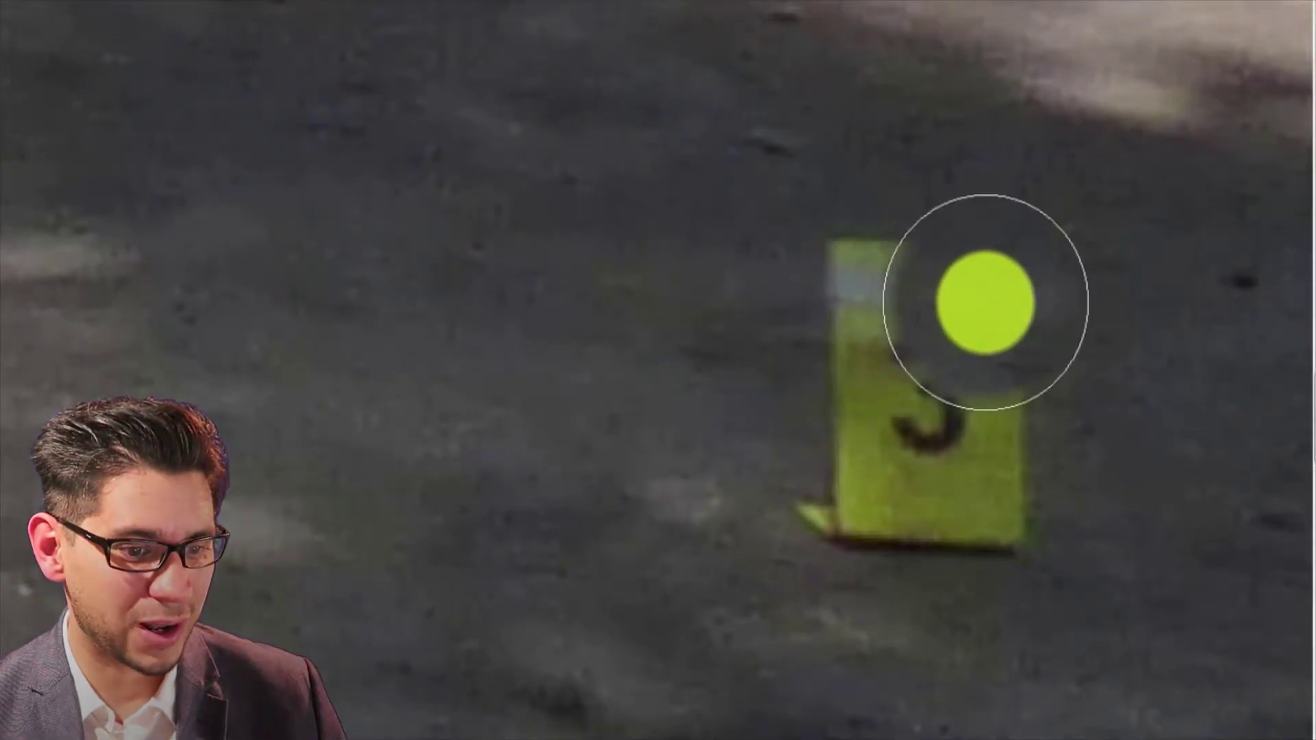
mouse_move(891, 285)
left_mouse_down()
mouse_move(873, 332)
mouse_move(869, 309)
left_mouse_up()
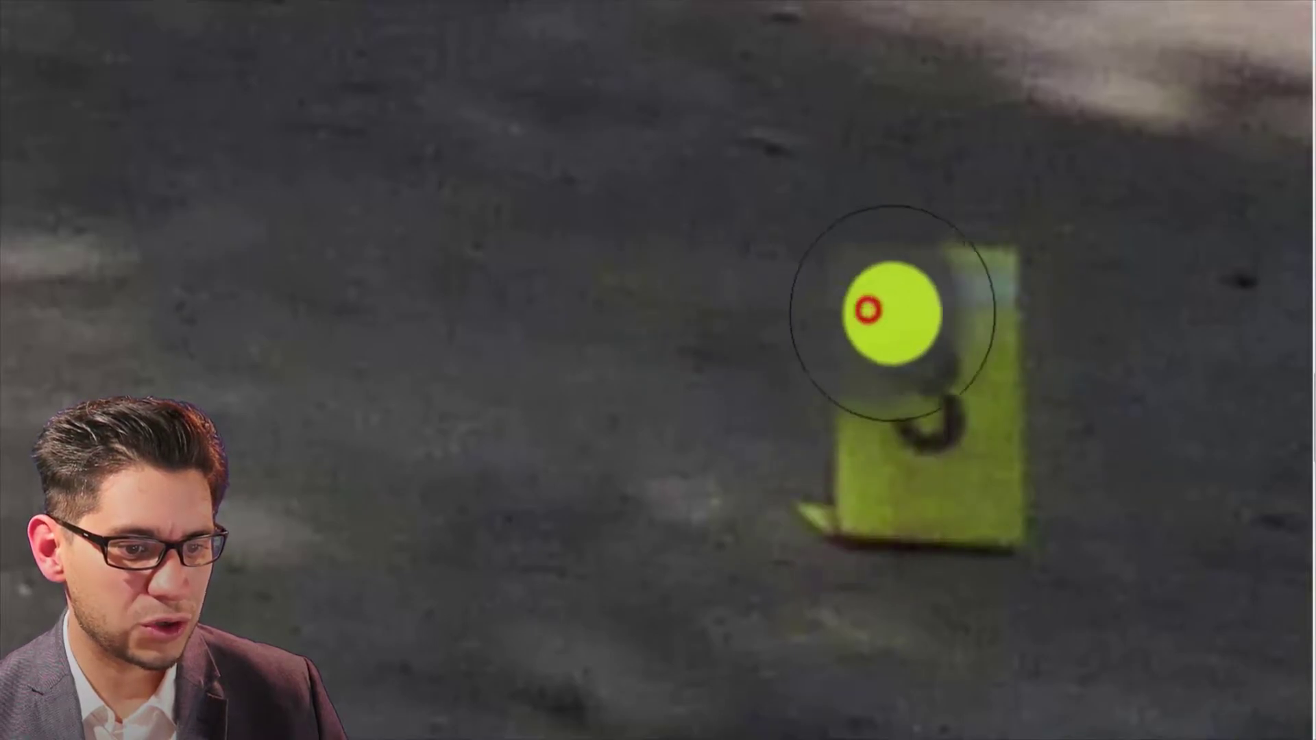
left_click_drag(758, 332, 933, 458)
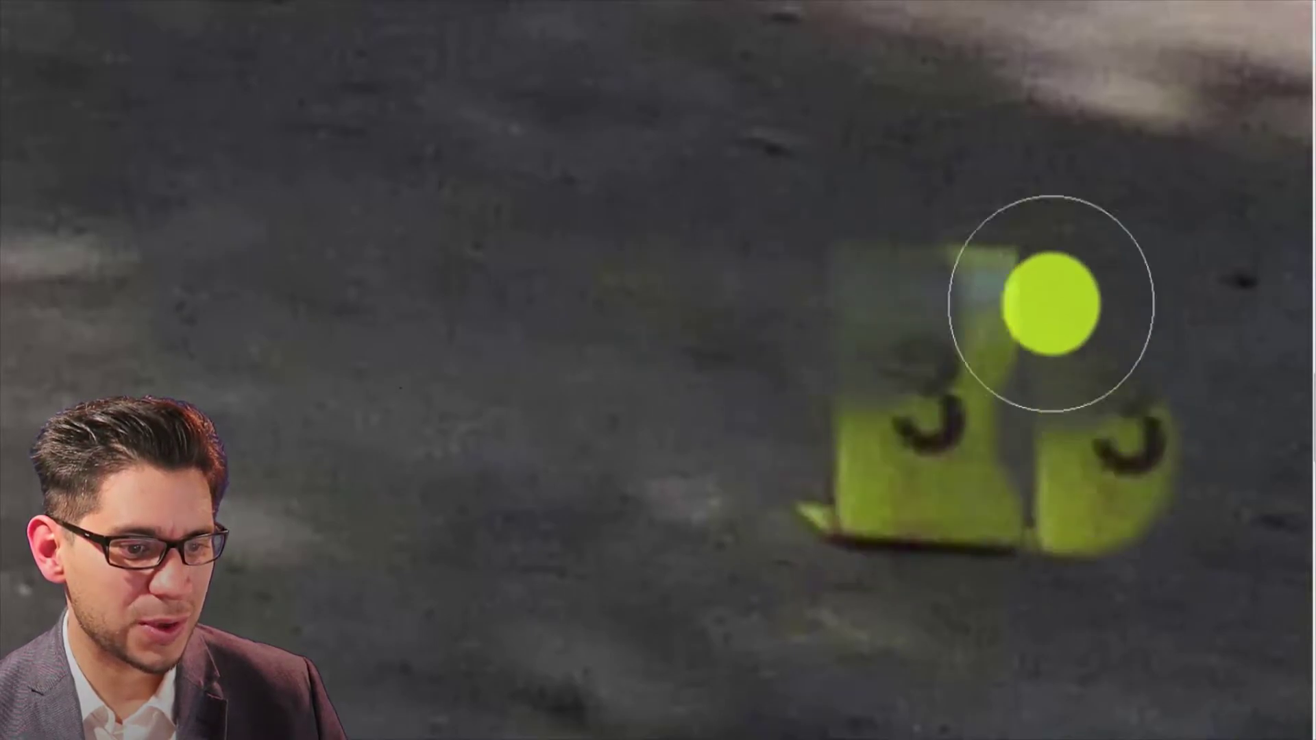
mouse_move(969, 258)
left_mouse_down()
mouse_move(890, 315)
mouse_move(1037, 371)
left_mouse_up()
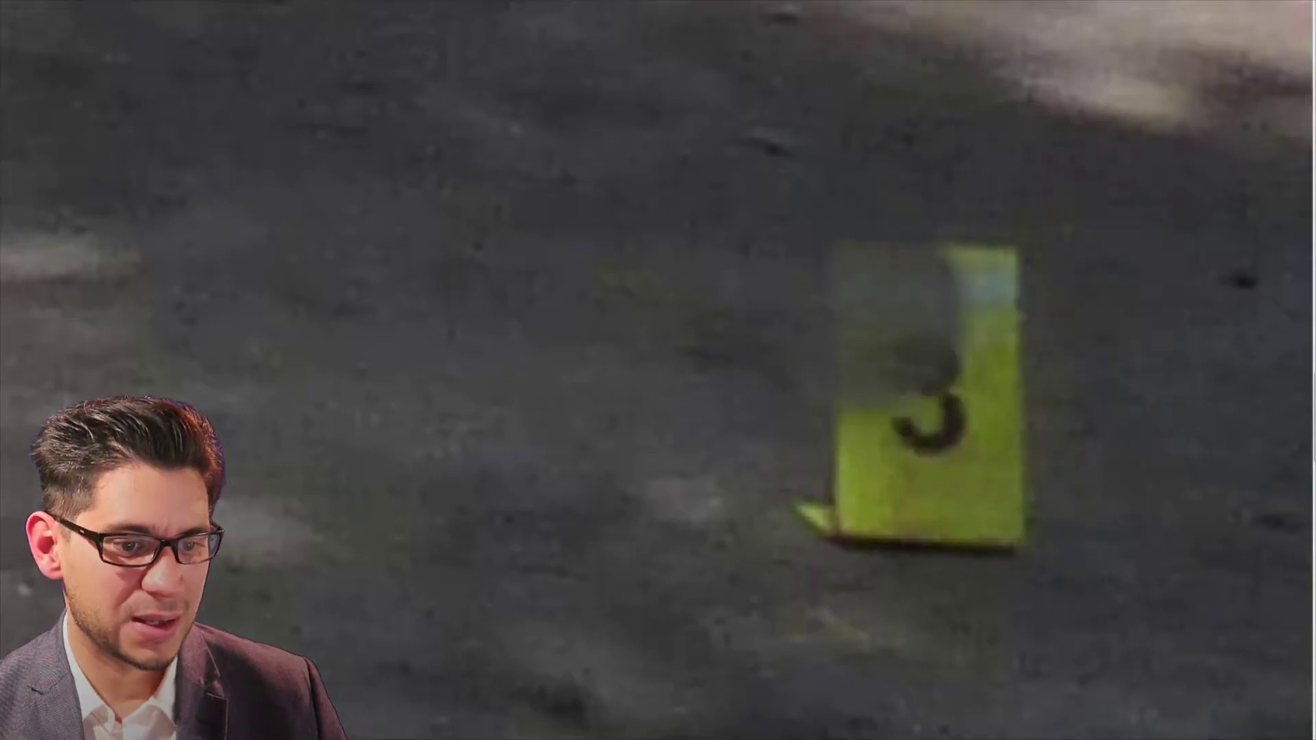
left_click_drag(931, 303, 986, 516)
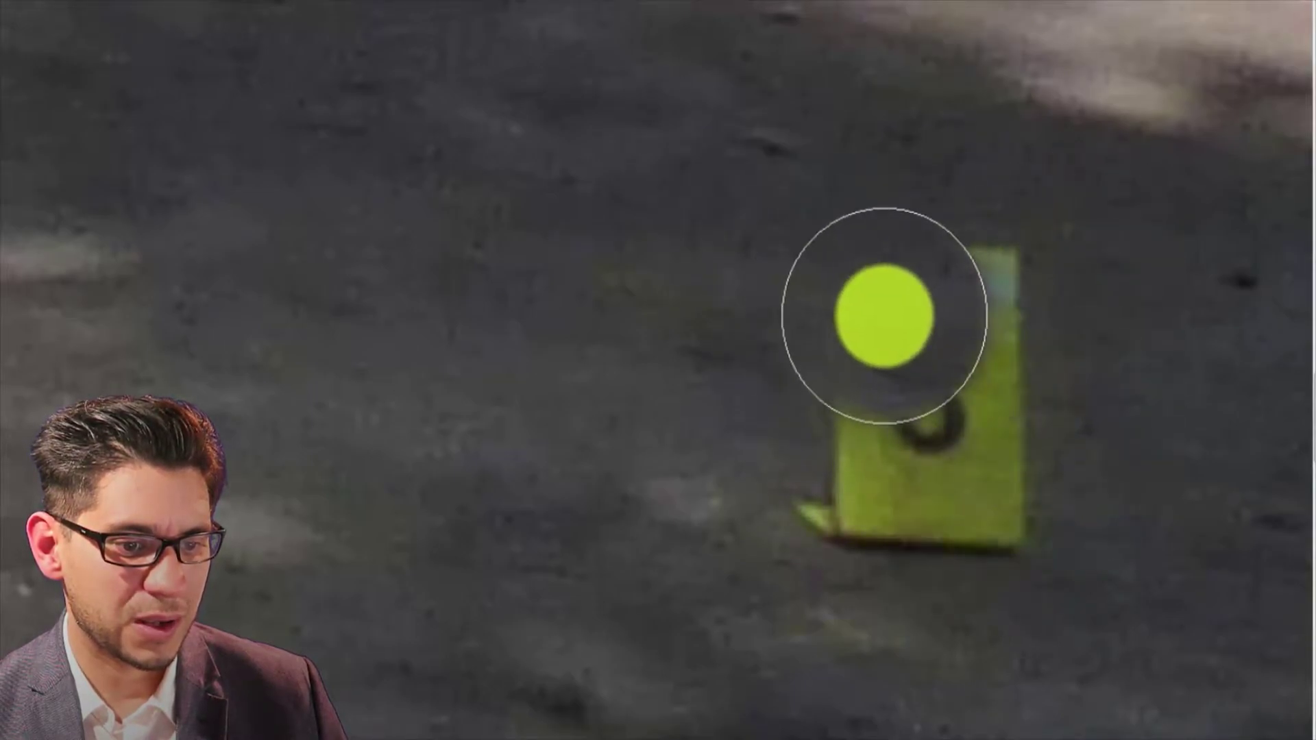
left_click(884, 314, "alt")
mouse_move(940, 311)
left_mouse_down()
mouse_move(1001, 317)
mouse_move(942, 505)
mouse_move(663, 418)
left_mouse_up()
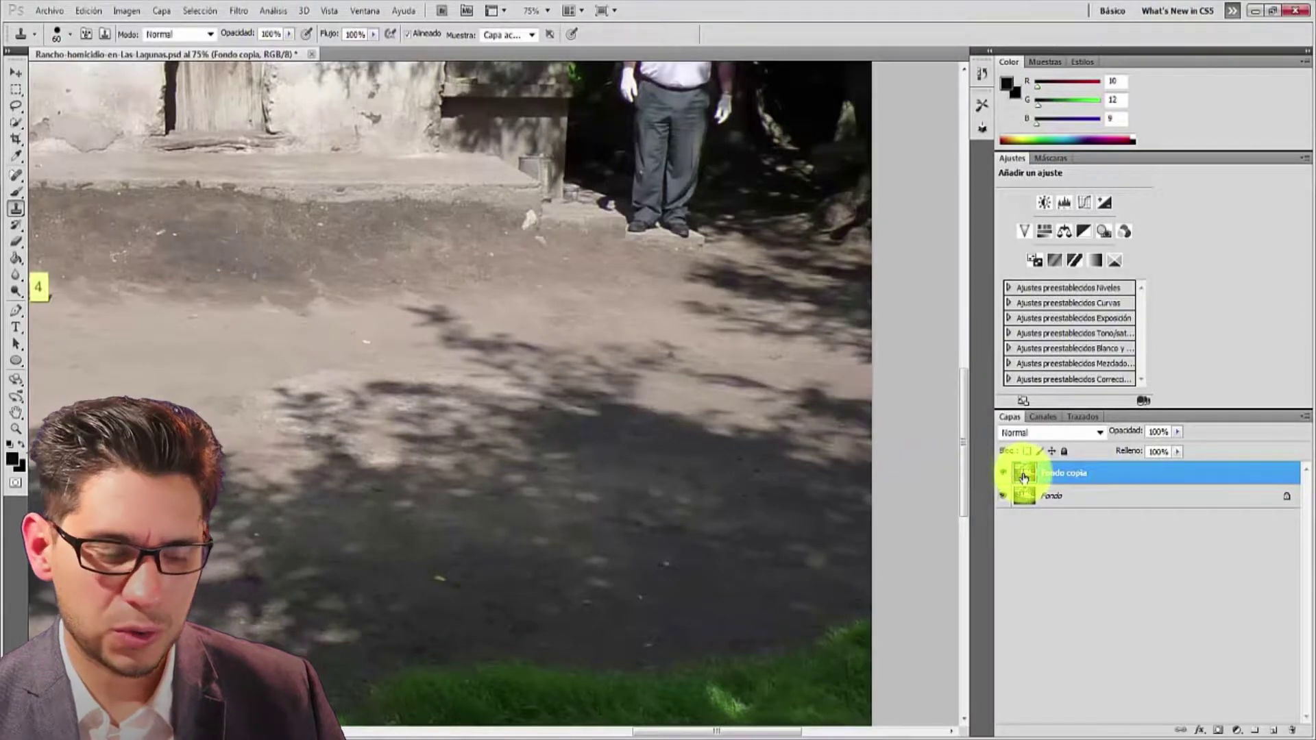
Lasso the wall and ledge patch beside marker 1 and paste it as new layer Capa 1
mouse_move(662, 731)
left_mouse_down()
mouse_move(528, 731)
mouse_move(470, 713)
left_mouse_up()
scroll(544, 194, "up", 5)
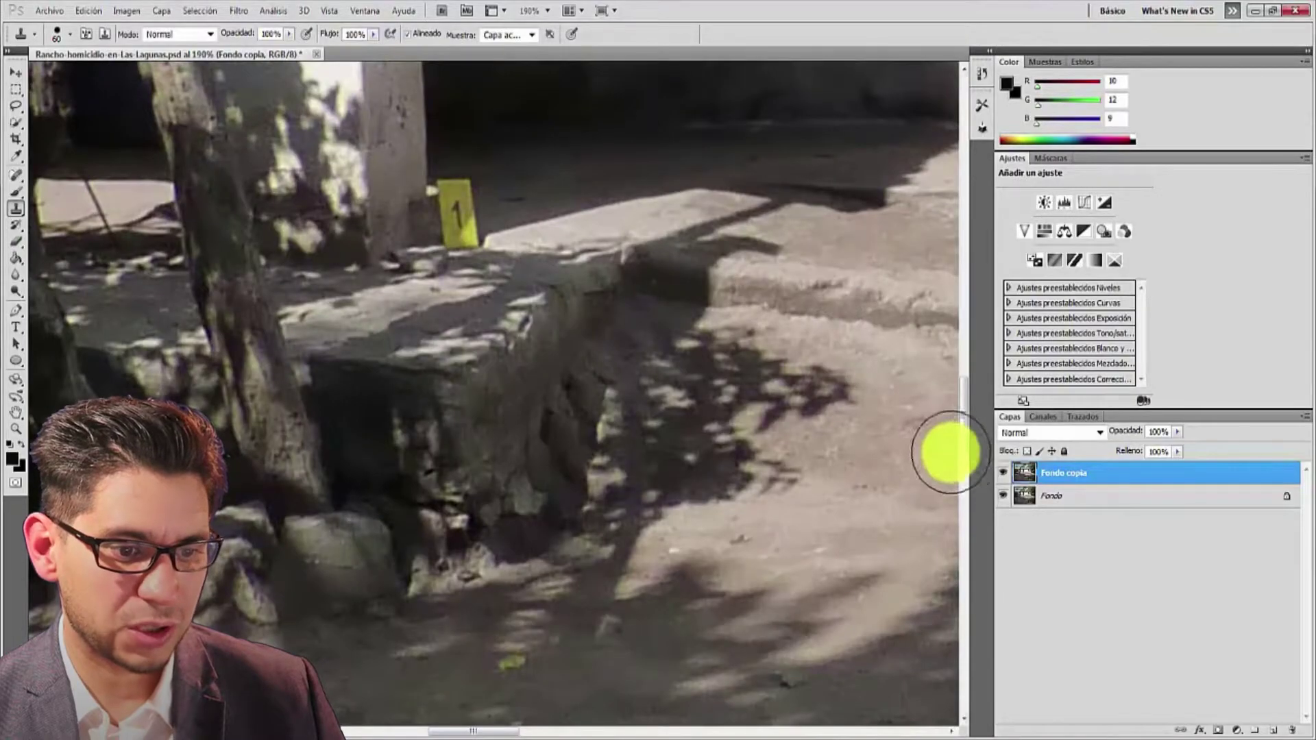
scroll(949, 452, "up", 3)
left_click(16, 105)
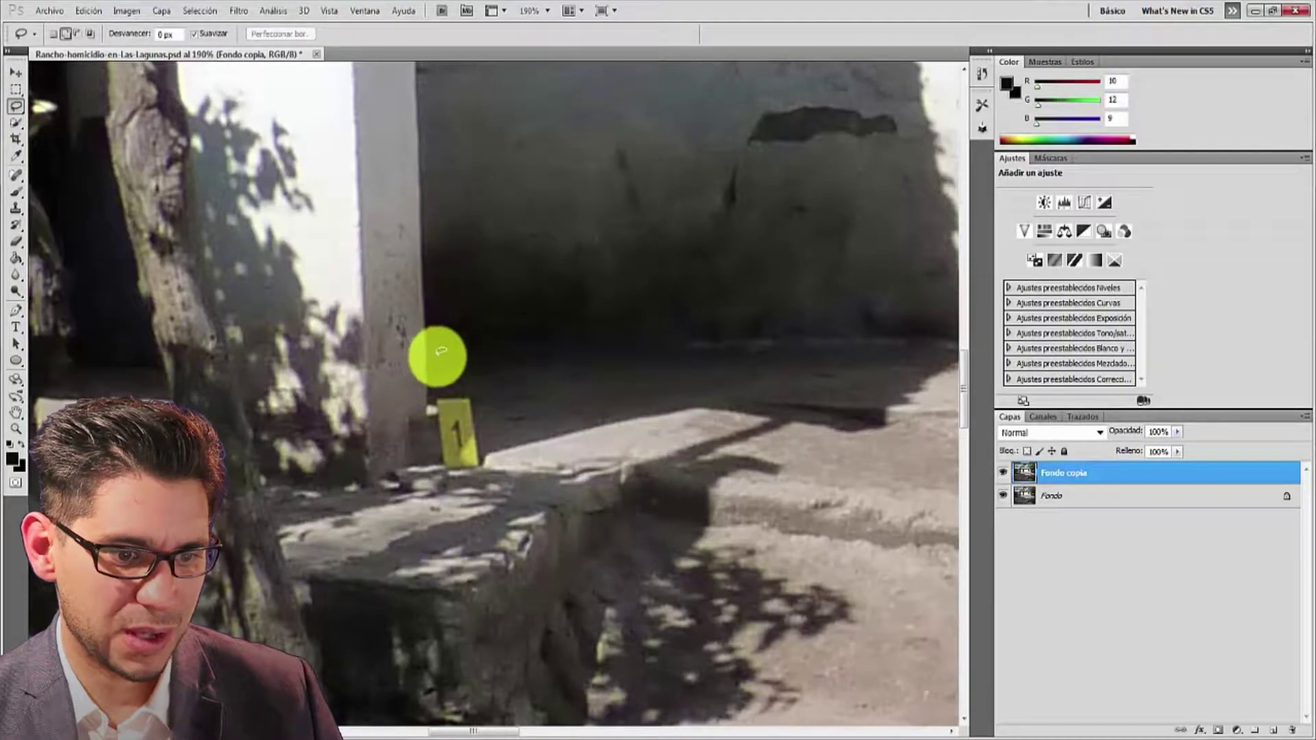
left_click(437, 361)
left_click_drag(438, 361, 437, 442)
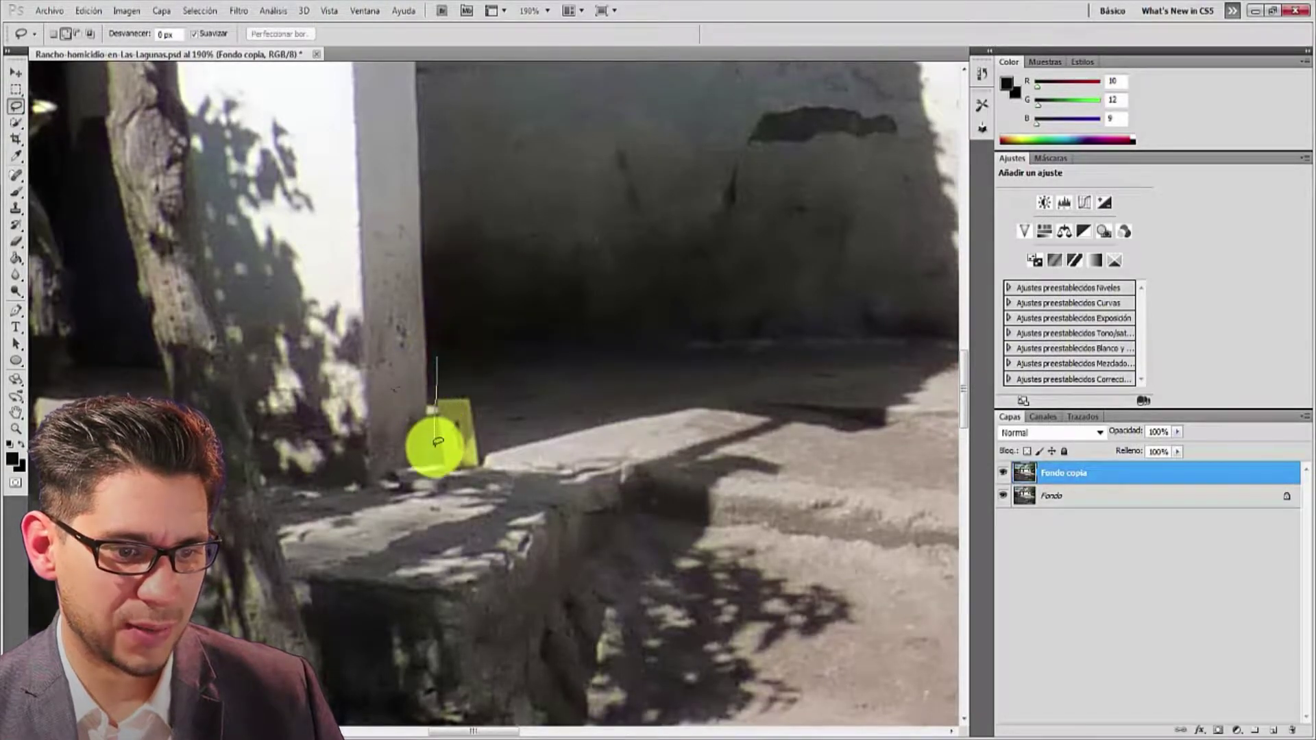
mouse_move(456, 466)
left_mouse_down()
mouse_move(543, 475)
mouse_move(610, 464)
mouse_move(666, 401)
mouse_move(619, 328)
mouse_move(475, 302)
mouse_move(441, 338)
left_mouse_up()
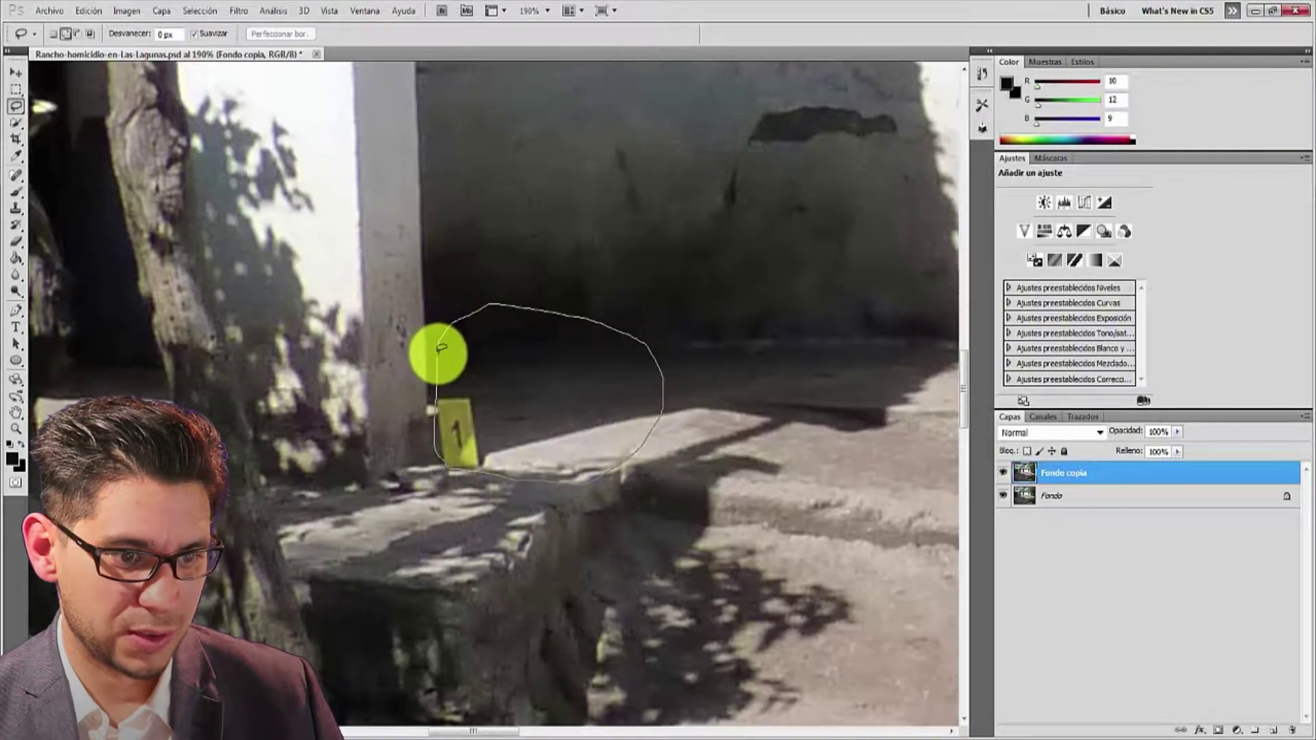
key("ctrl+c")
key("ctrl+v")
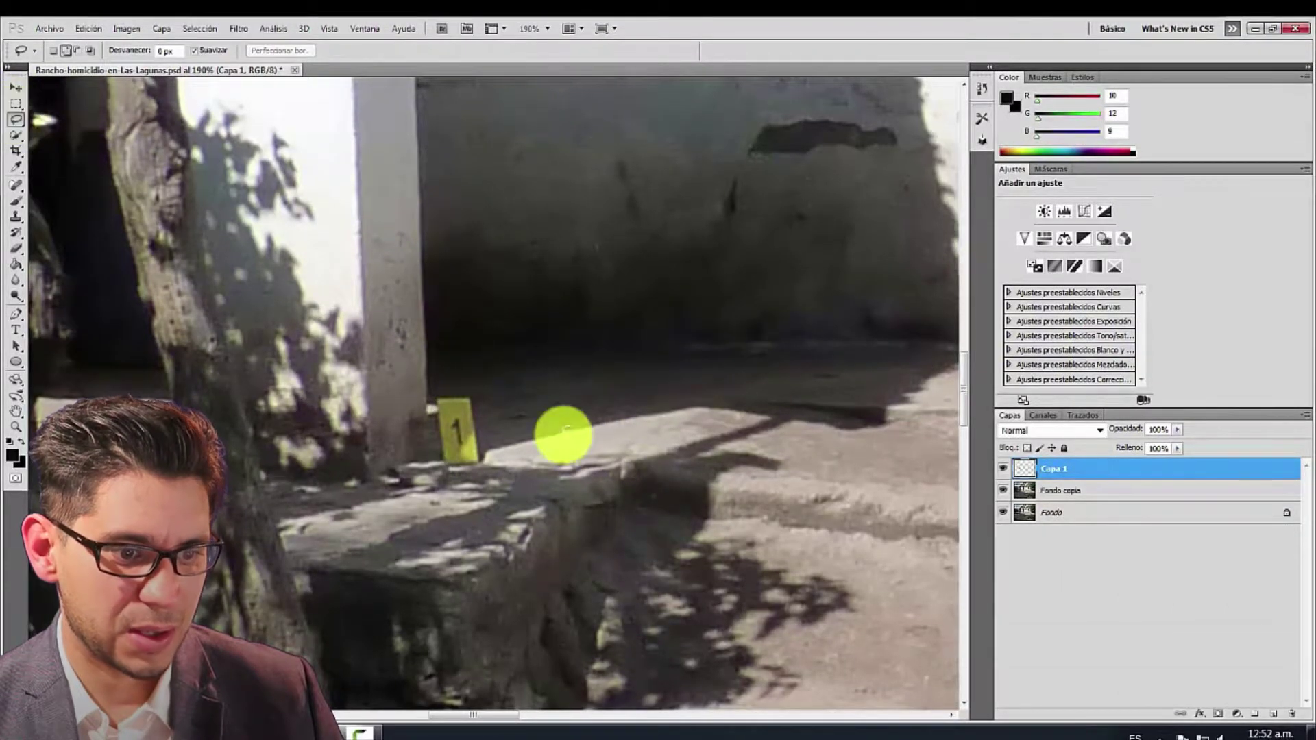
Set the Clone Stamp to 100% flow with a 57 px brush
scroll(548, 425, "up", 5)
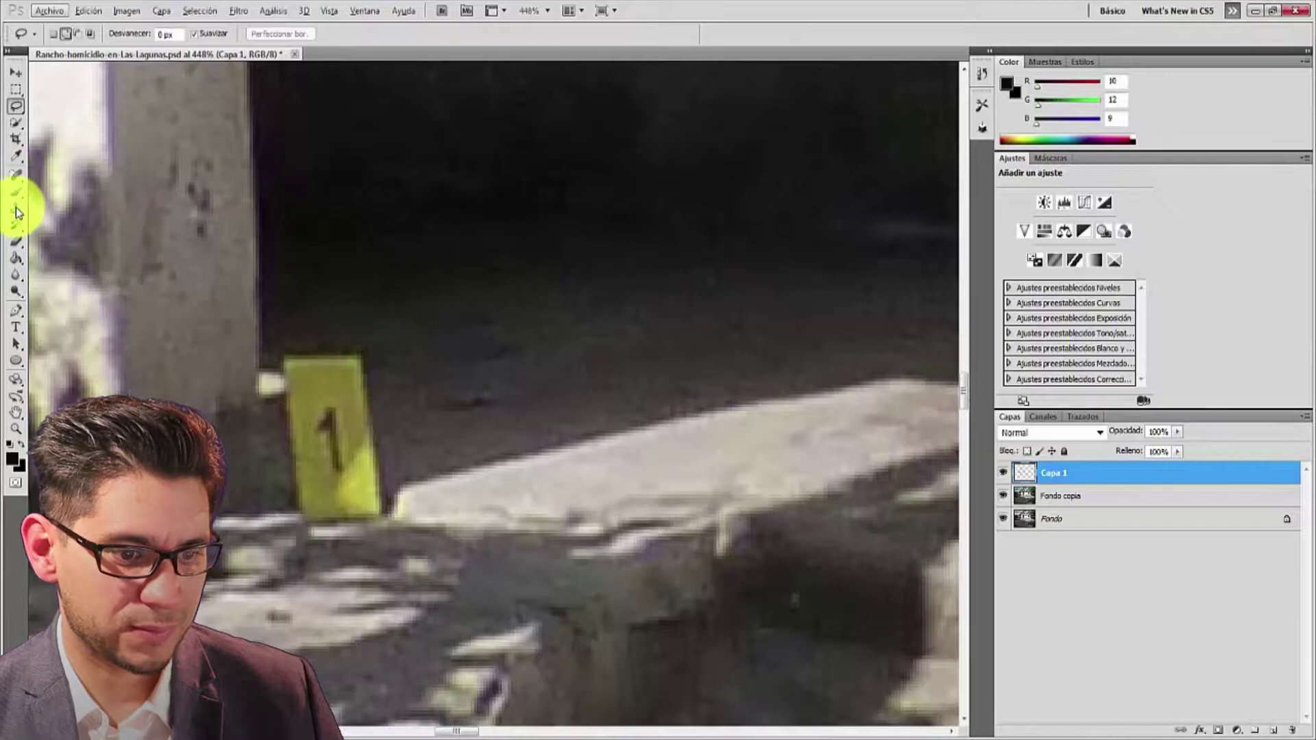
left_click(16, 209)
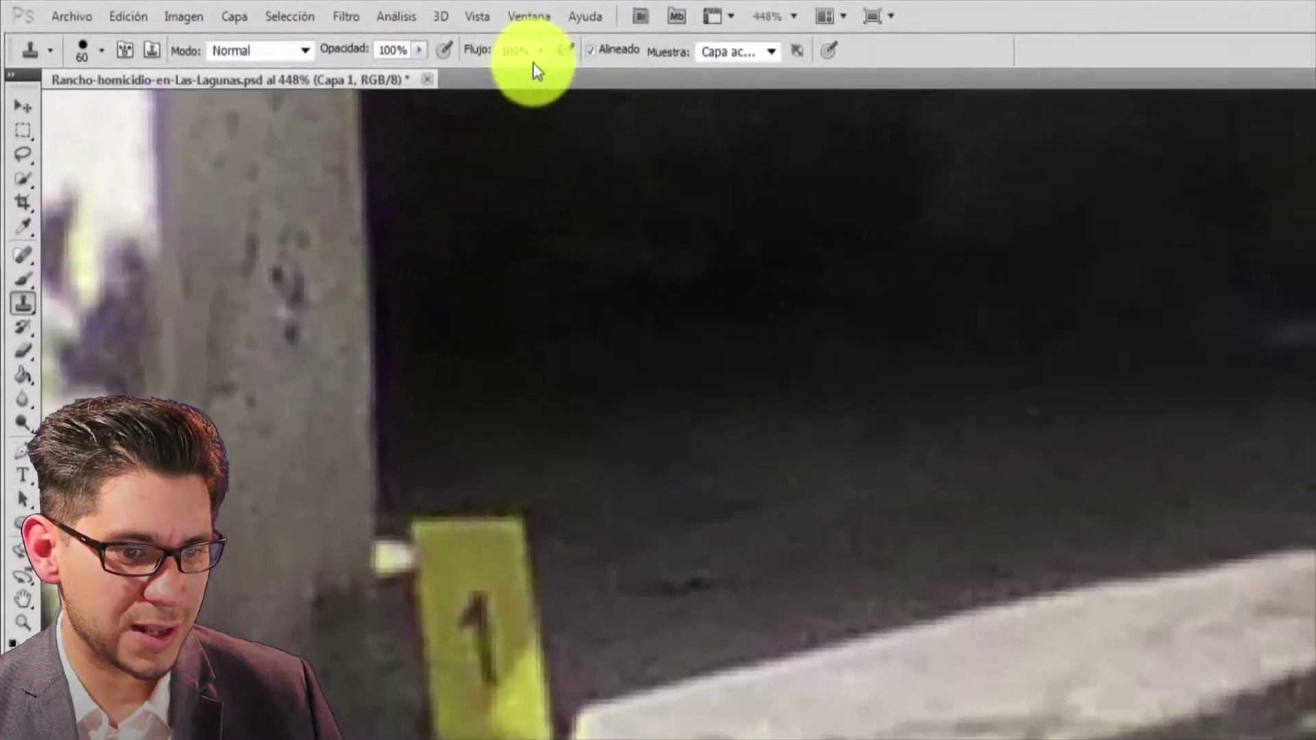
left_click(374, 35)
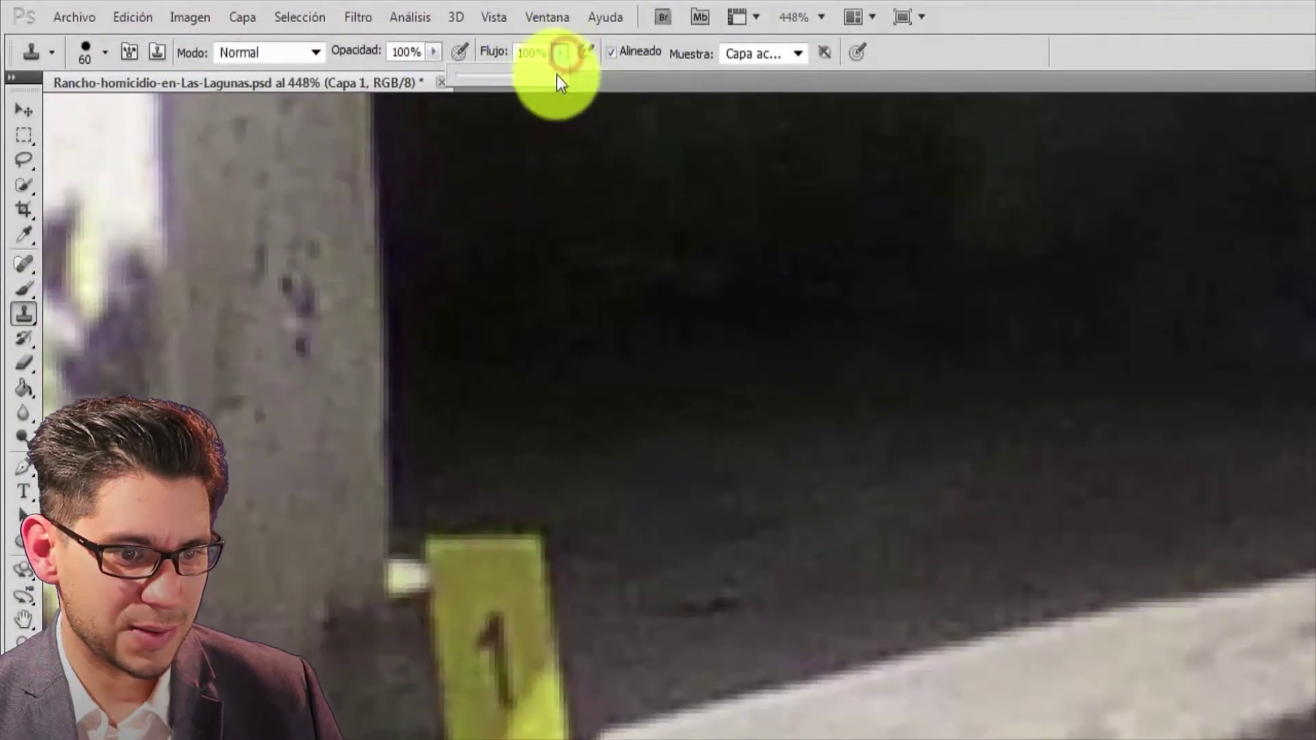
left_click(105, 55)
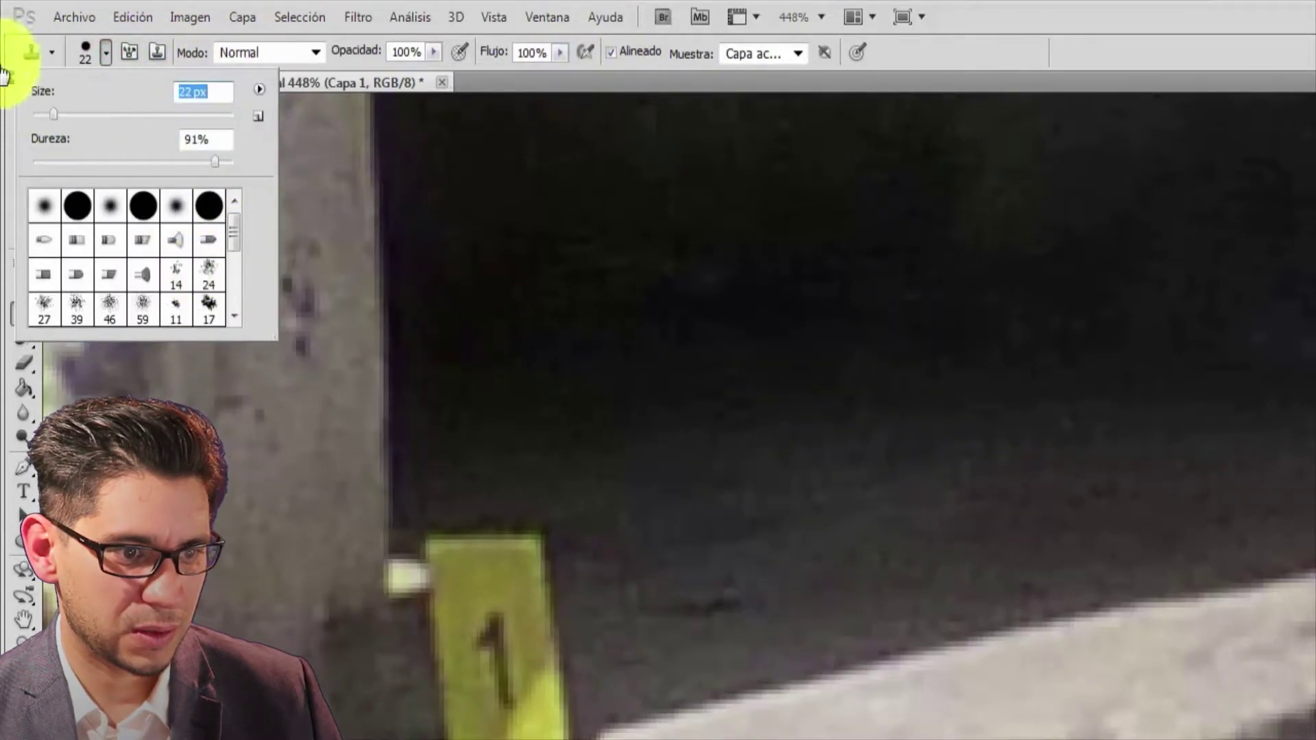
left_click(88, 114)
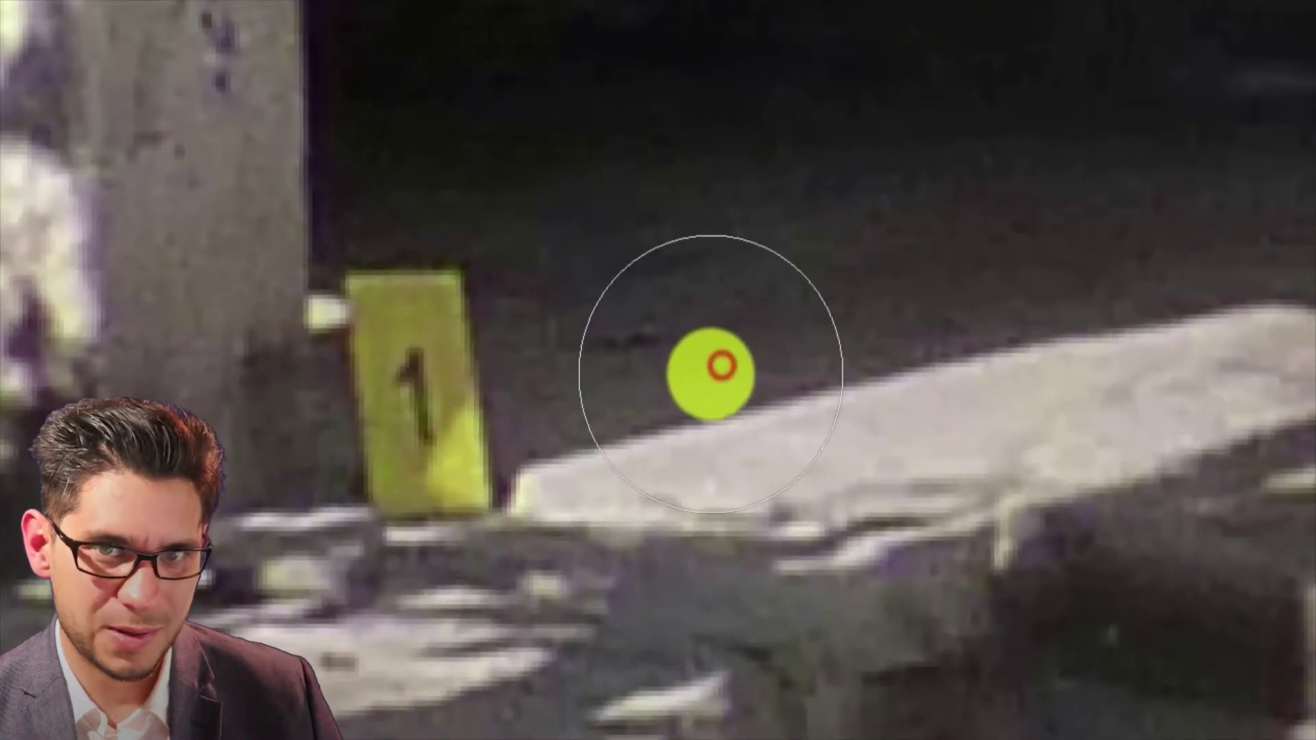
Clone ground over marker 1 on Capa 1, shrinking the brush to touch up edges
left_click_drag(710, 373, 470, 434)
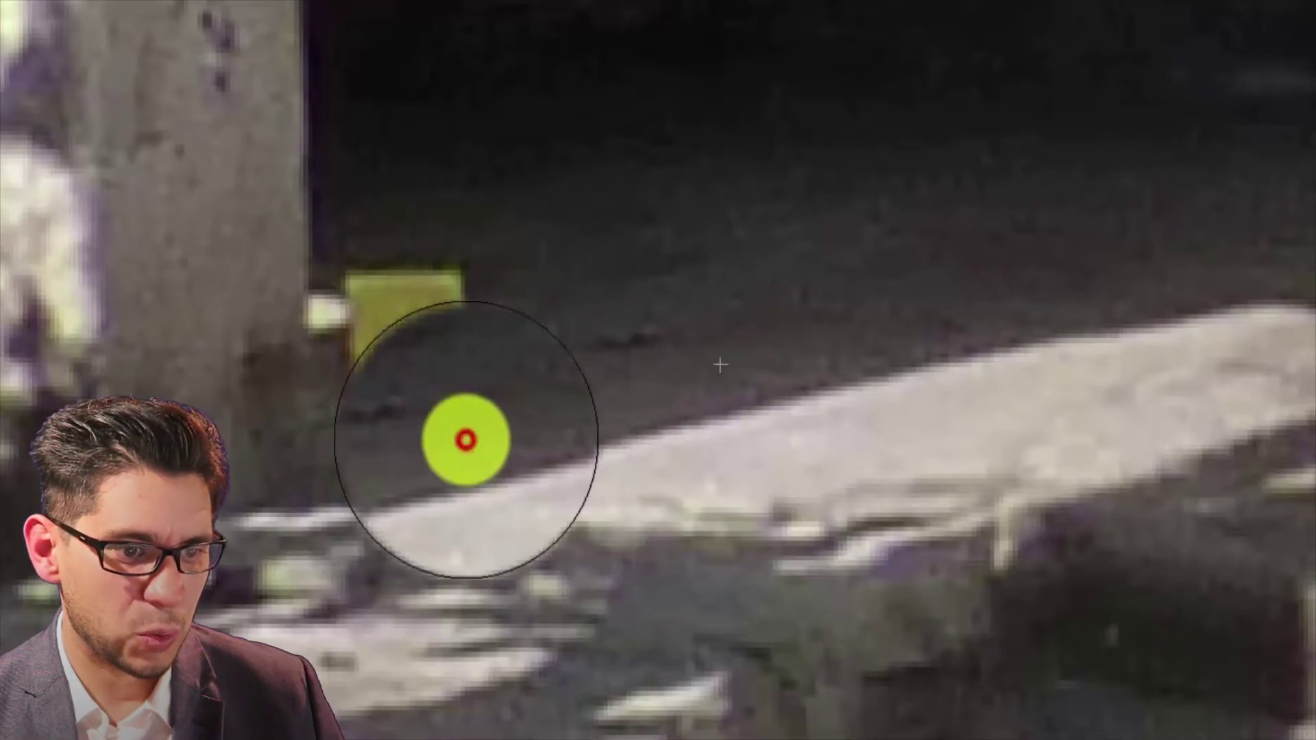
key("bracketleft")
key("bracketleft")
key("bracketleft")
key("bracketleft")
key("bracketleft")
key("bracketleft")
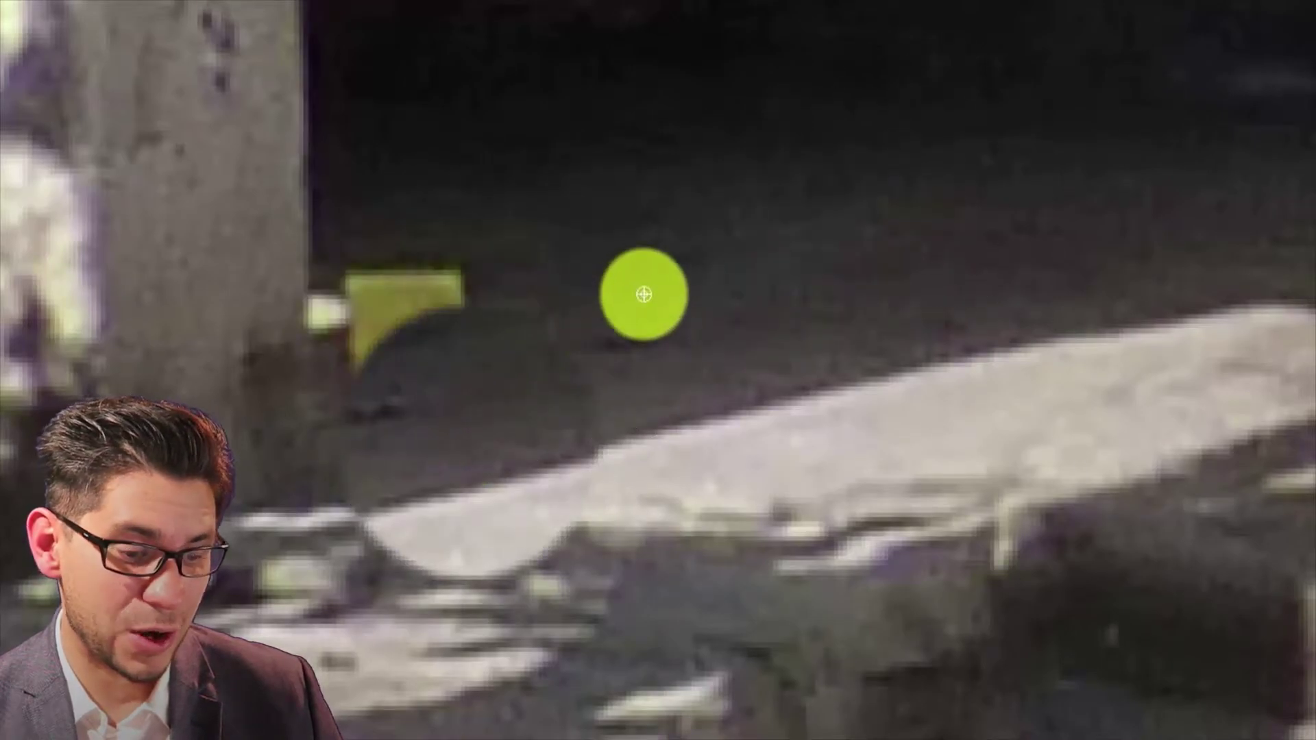
left_click(670, 281, "alt")
left_click(469, 314)
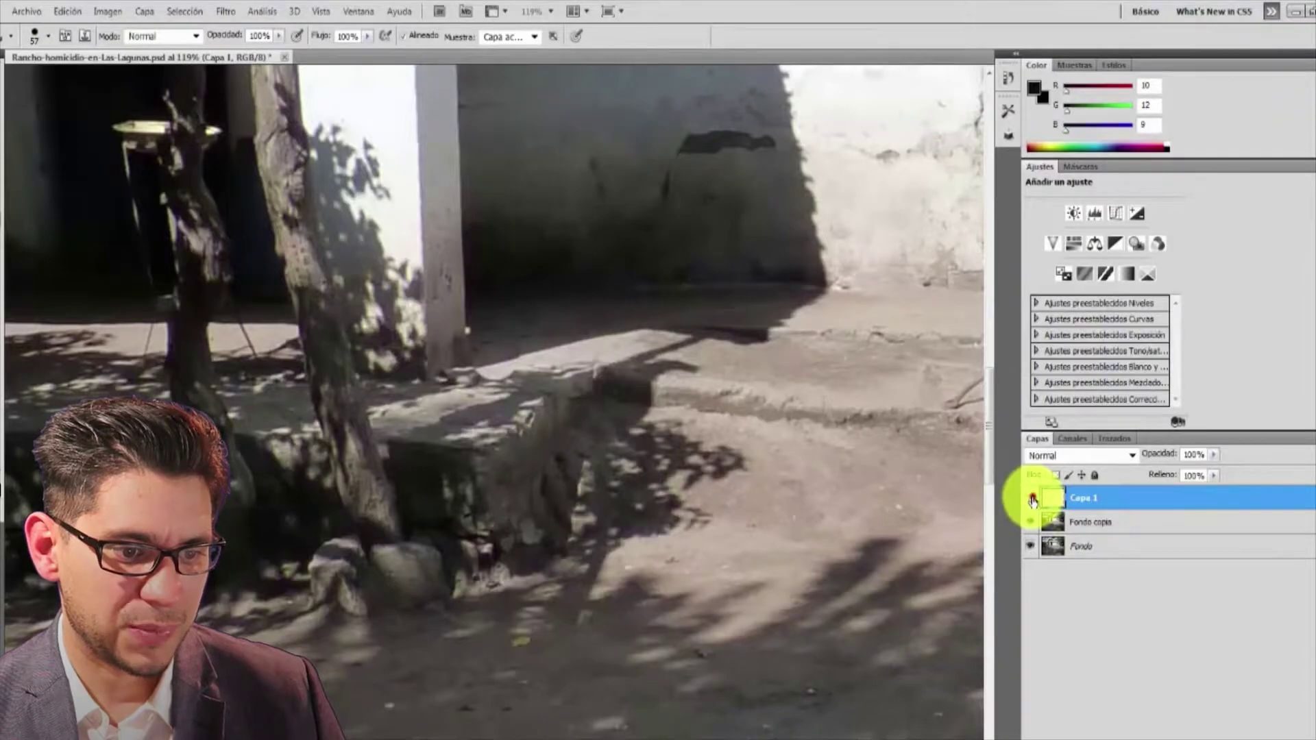
Toggle Capa 1's visibility repeatedly to compare the patch against the original
left_click(1032, 498)
left_click(1032, 499)
left_click(1032, 498)
left_click(1032, 499)
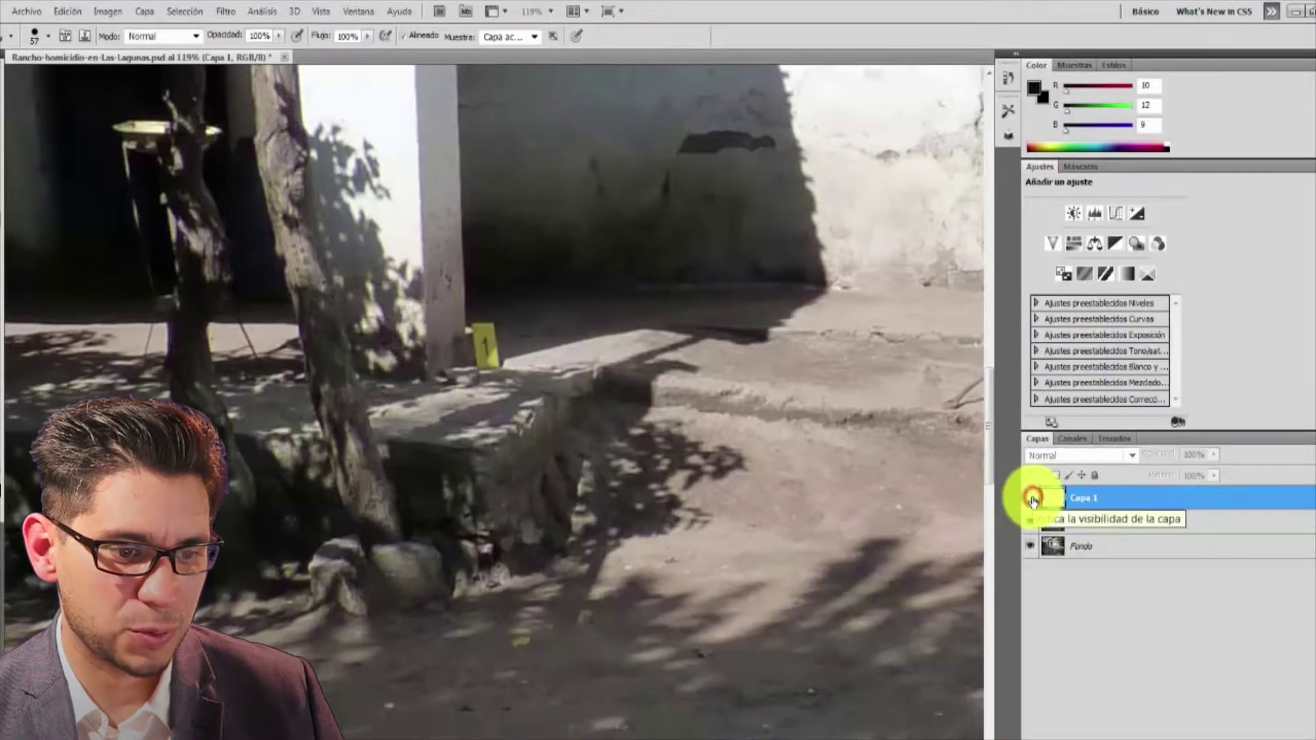
left_click(1032, 499)
left_click(1032, 499)
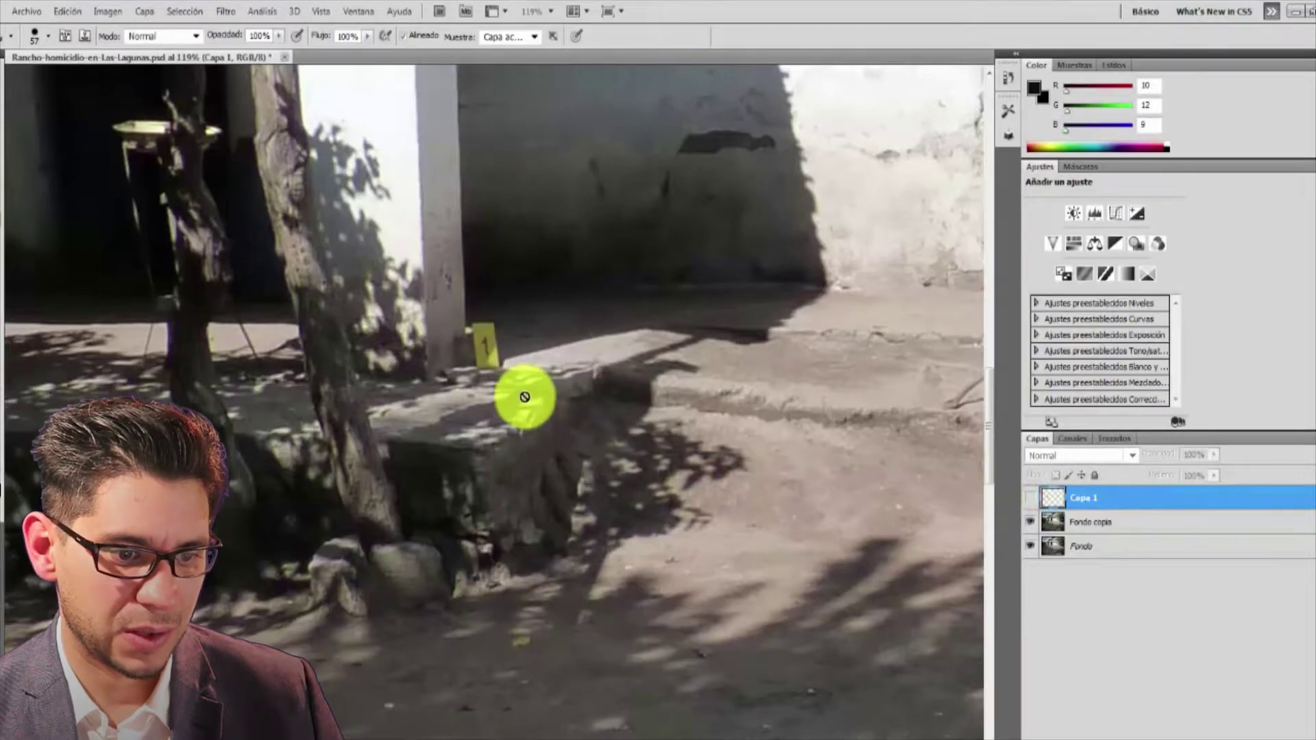
Zoom in on marker 1 and clone ground texture beside it
scroll(524, 397, "up", 2, "alt")
scroll(514, 393, "up", 2, "alt")
scroll(506, 389, "up", 2, "alt")
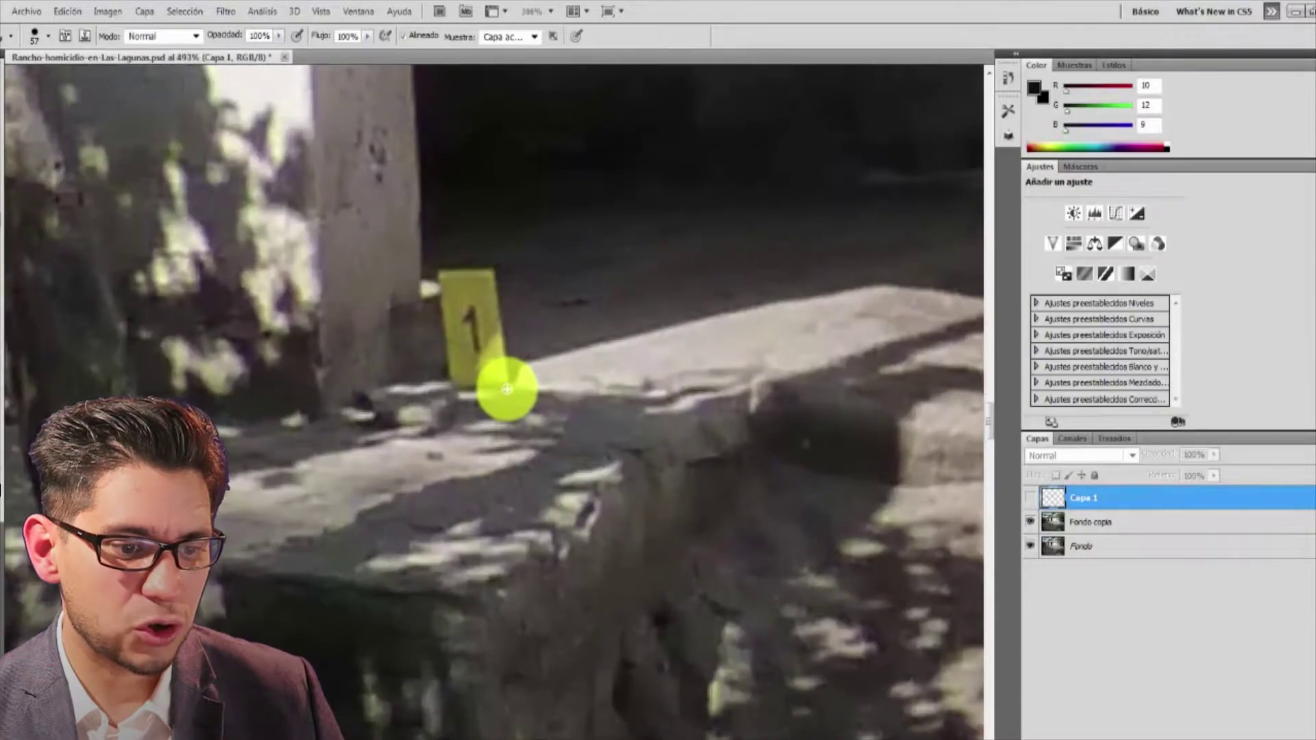
scroll(507, 389, "up", 1, "alt")
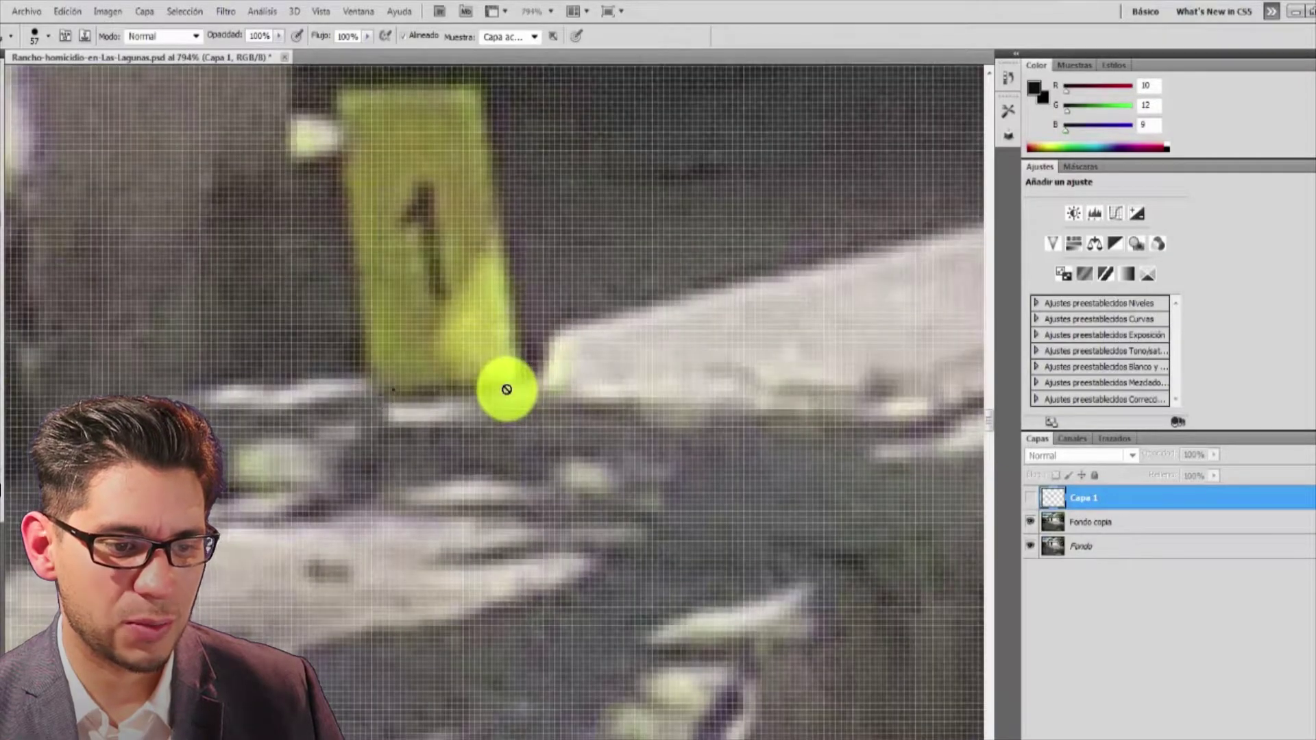
left_click_drag(669, 432, 905, 470)
Hide Capa 1, try cloning over marker 1 on Fondo copia, then undo it
left_click(1031, 498)
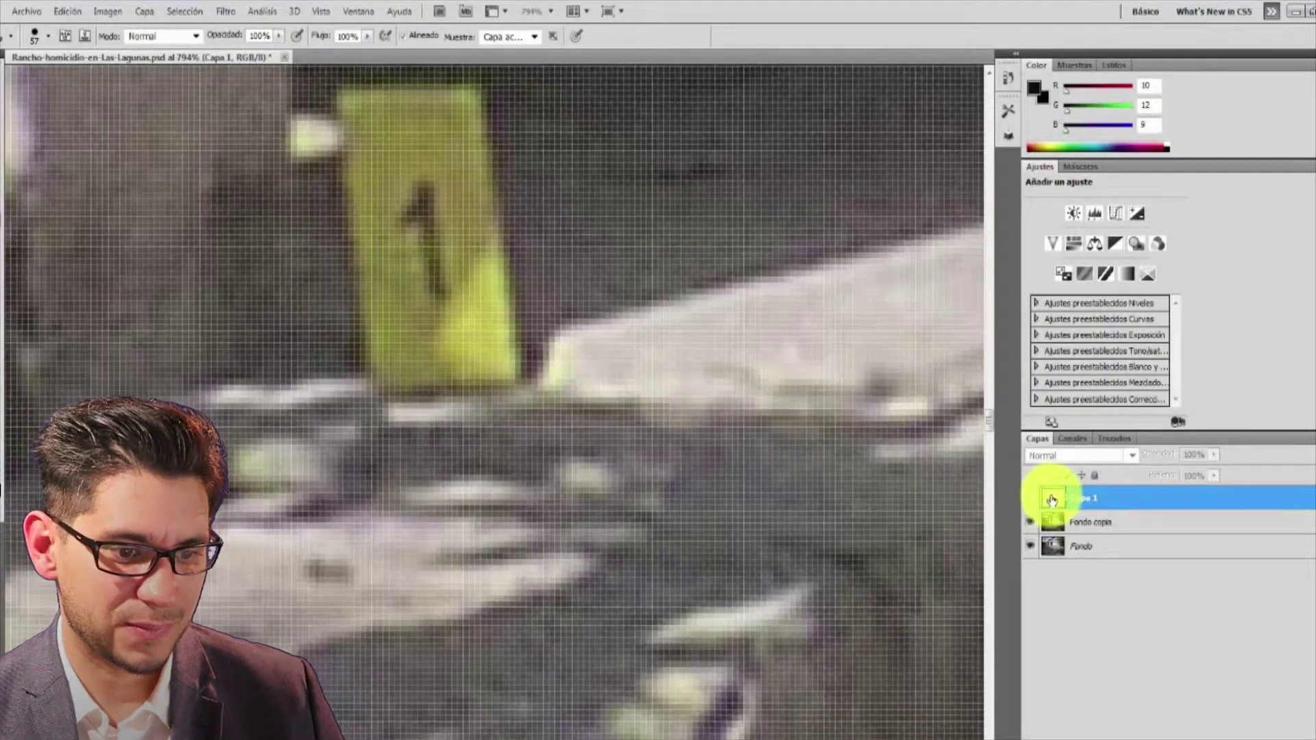
left_click(1097, 525)
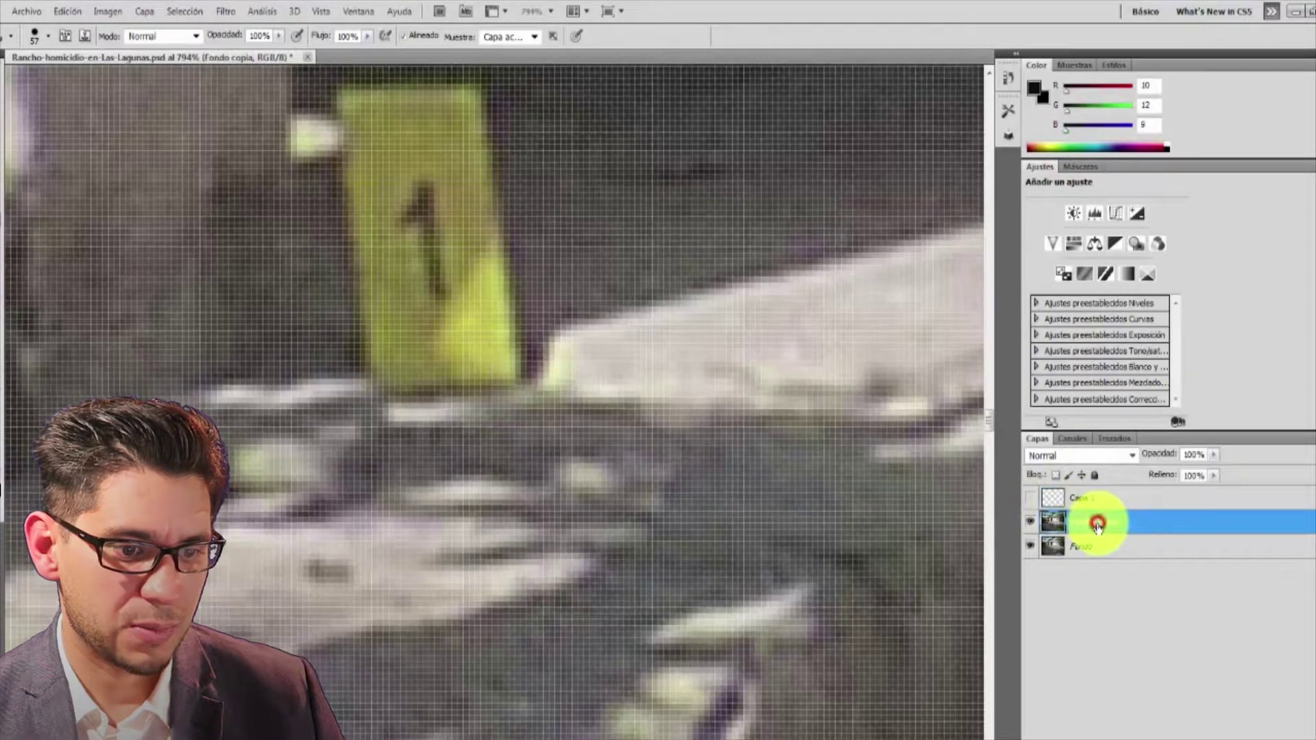
left_click_drag(426, 382, 351, 426)
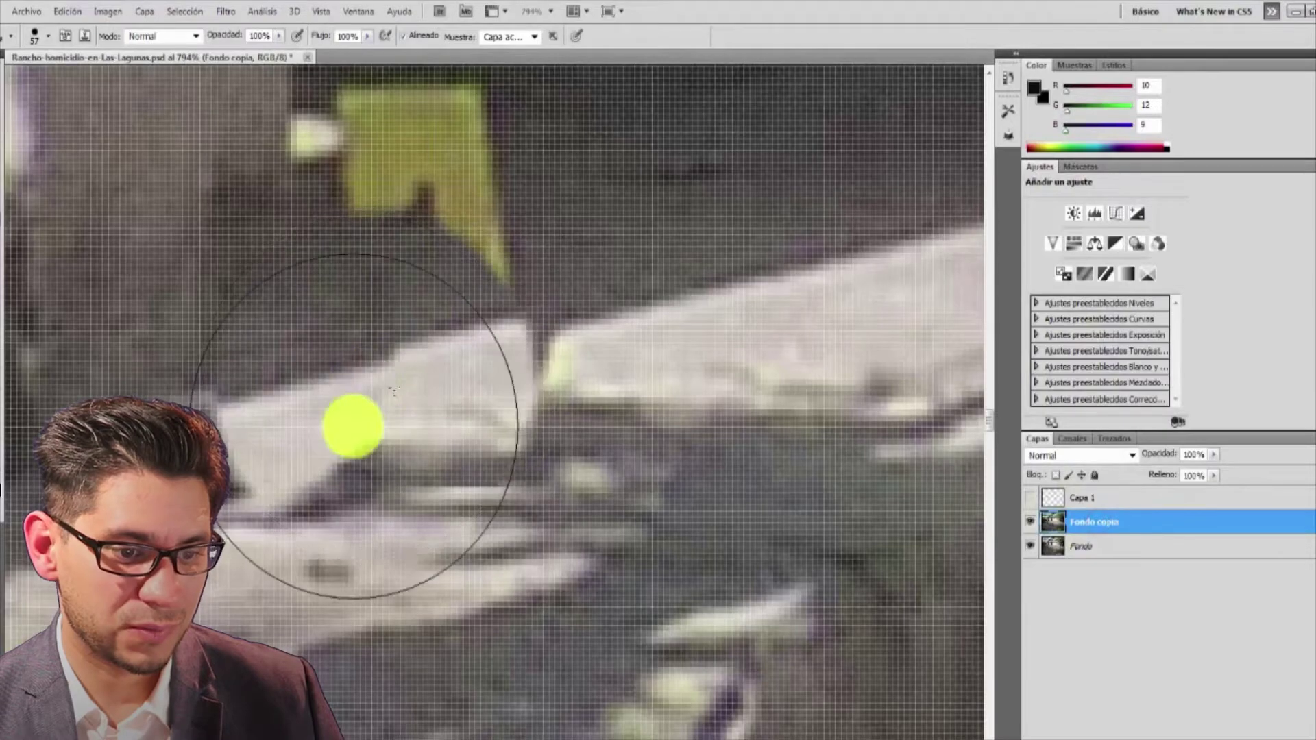
key("ctrl+alt+z")
key("ctrl+alt+z")
mouse_move(157, 504)
left_mouse_down()
mouse_move(59, 322)
mouse_move(7, 161)
left_mouse_up()
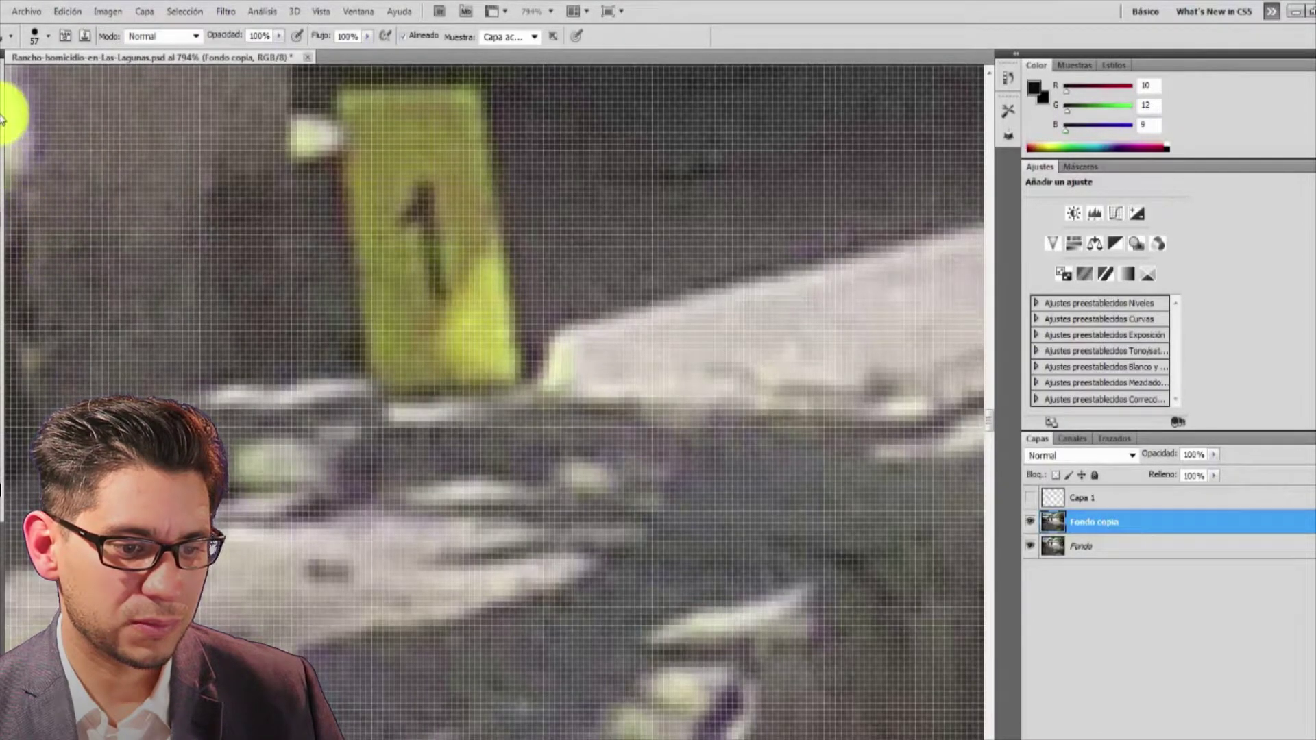
Switch from the Rectangular Marquee to the Lasso tool
key("m")
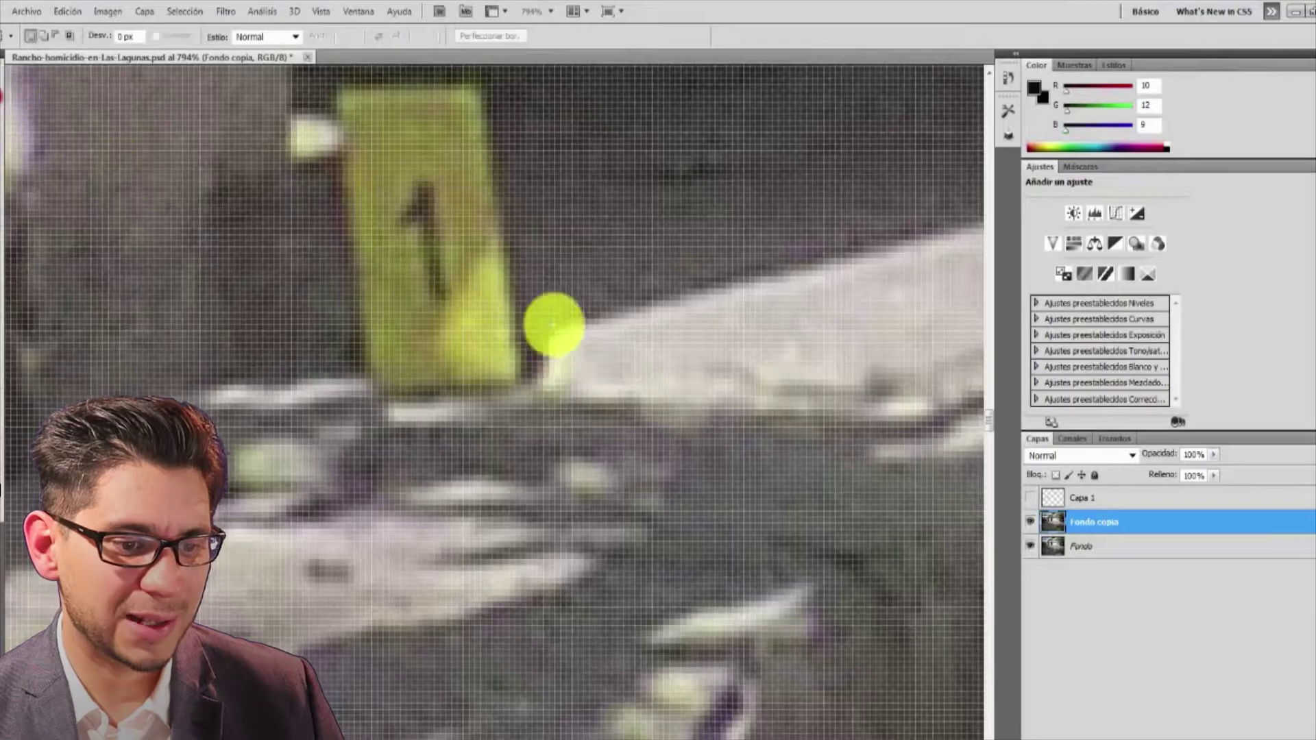
left_click_drag(76, 192, 6, 140)
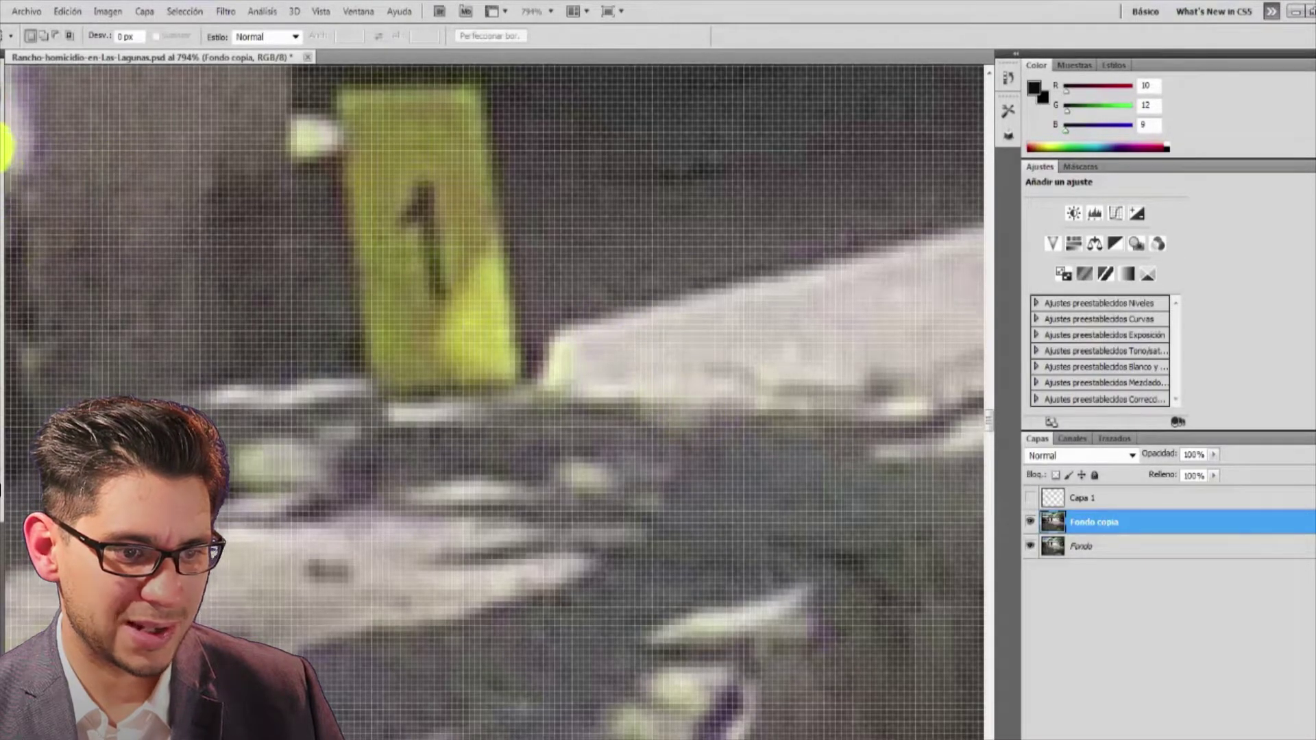
key("l")
left_click_drag(5, 123, 2, 113)
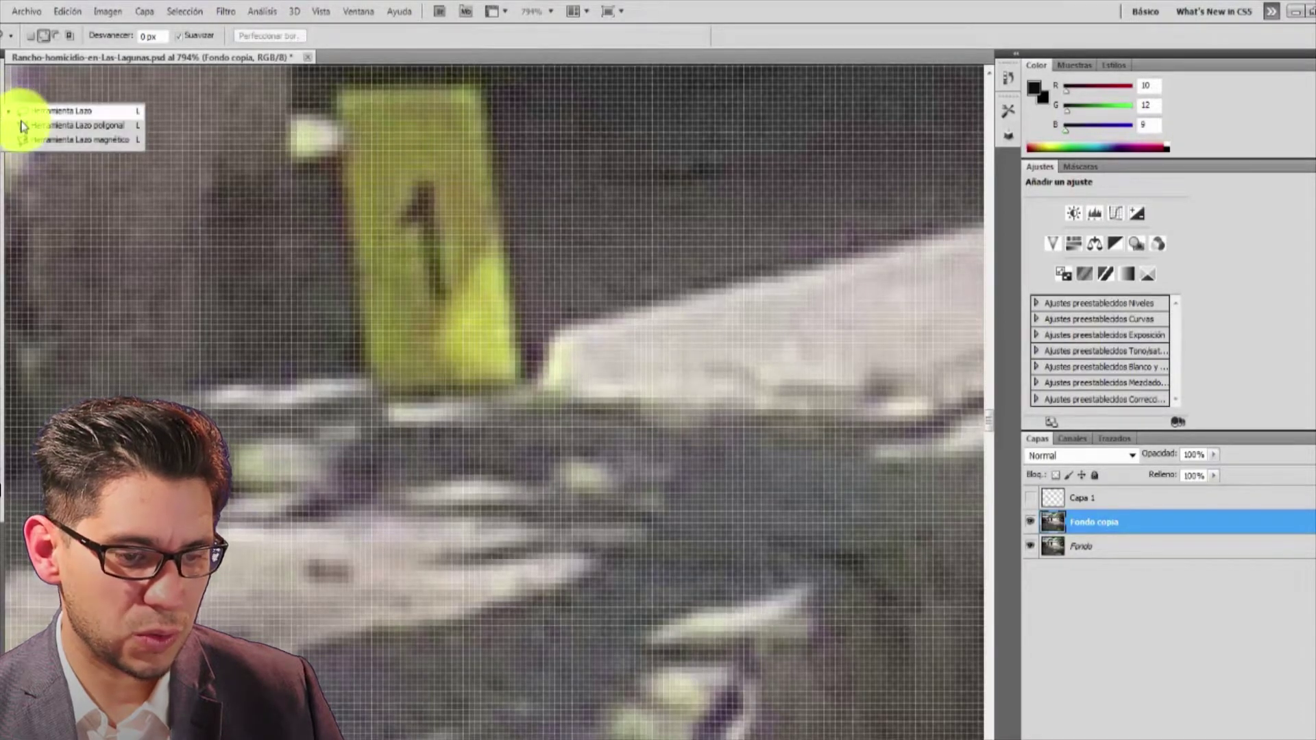
Outline the ground strip below marker 1 with the Polygonal Lasso
left_click_drag(5, 110, 41, 129)
left_click(623, 393)
left_click_drag(623, 393, 377, 388)
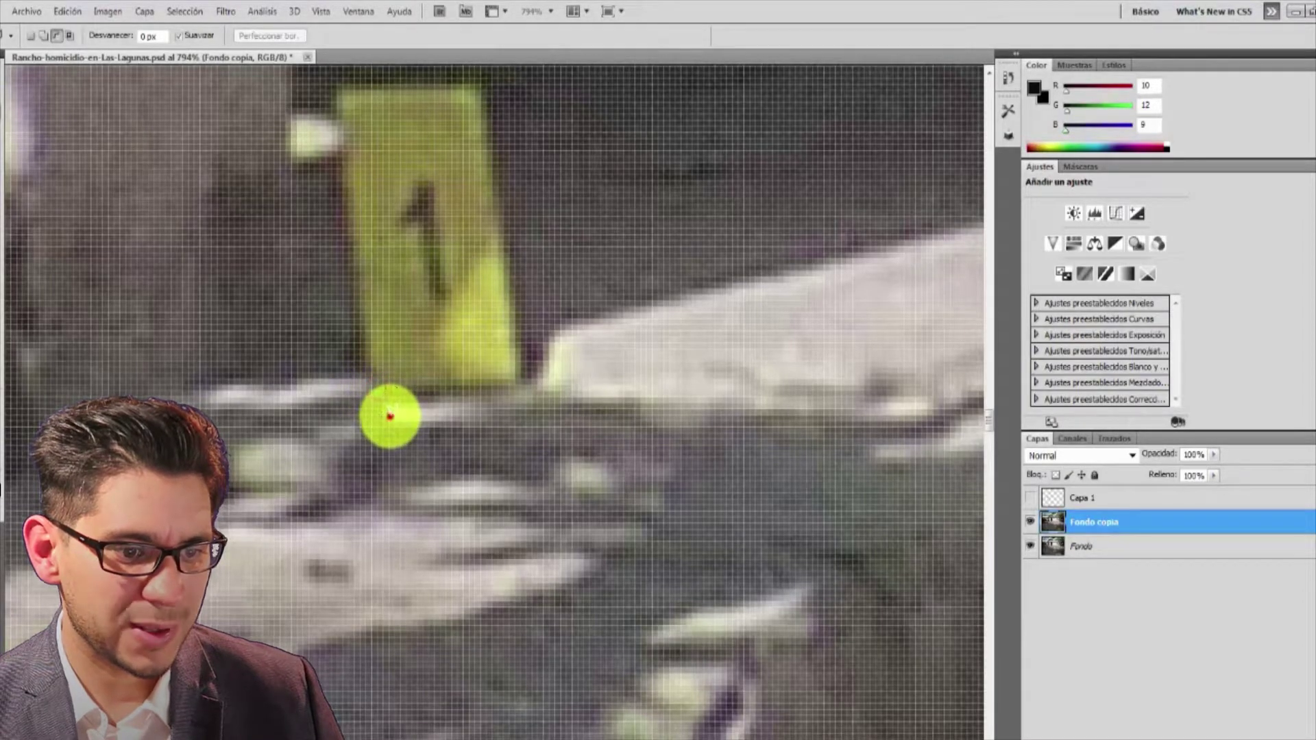
left_click(477, 417)
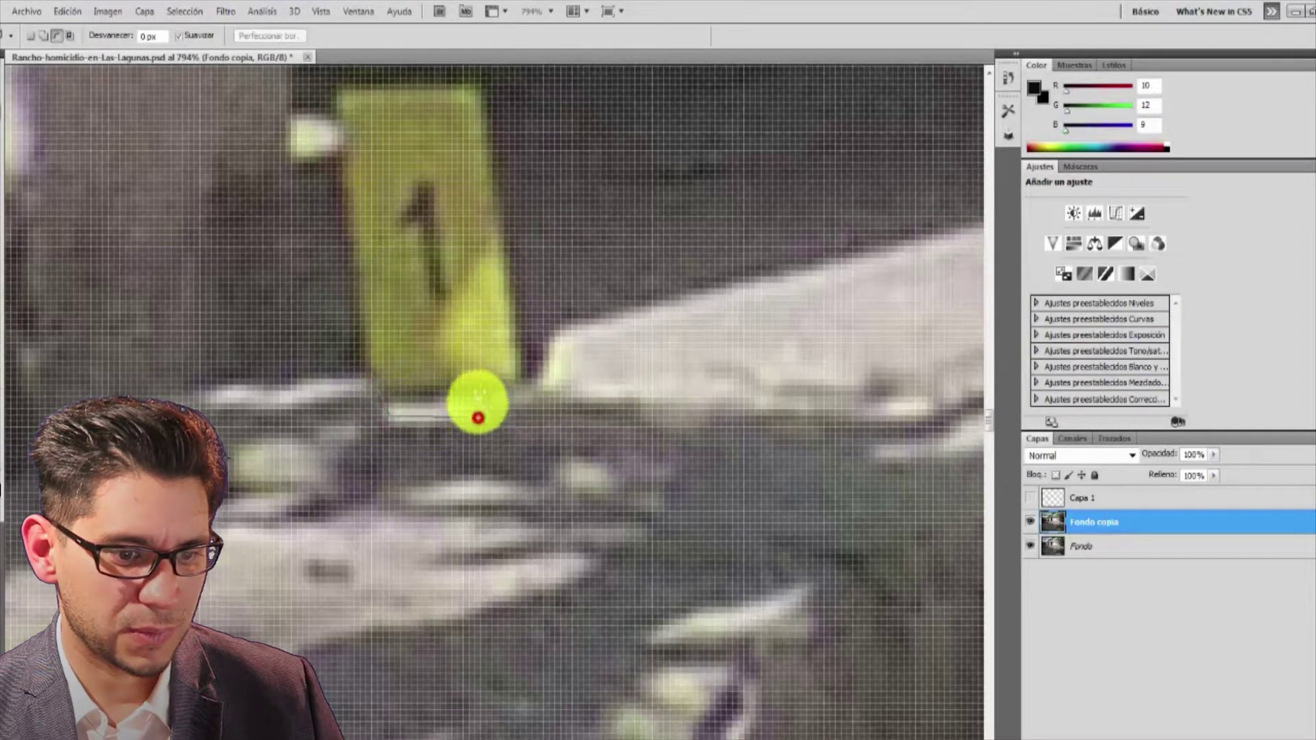
left_click(834, 410)
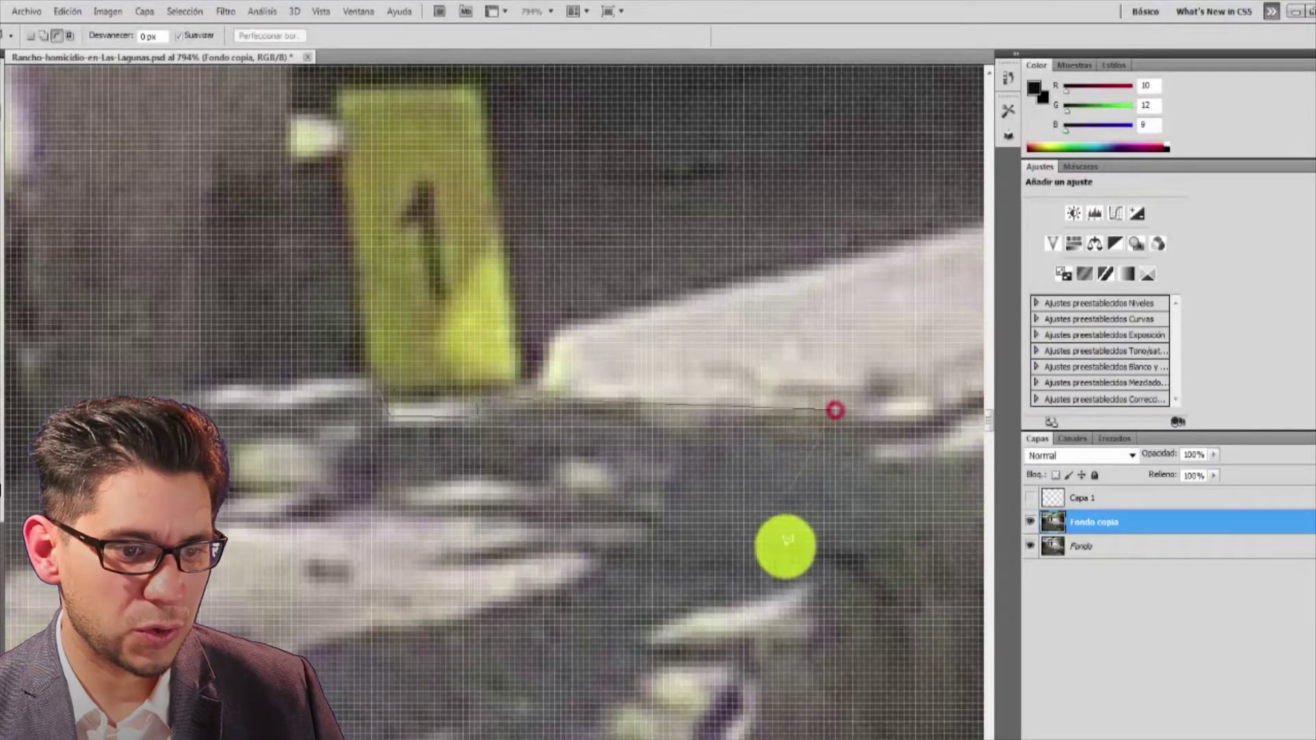
left_click(772, 537)
left_click(368, 502)
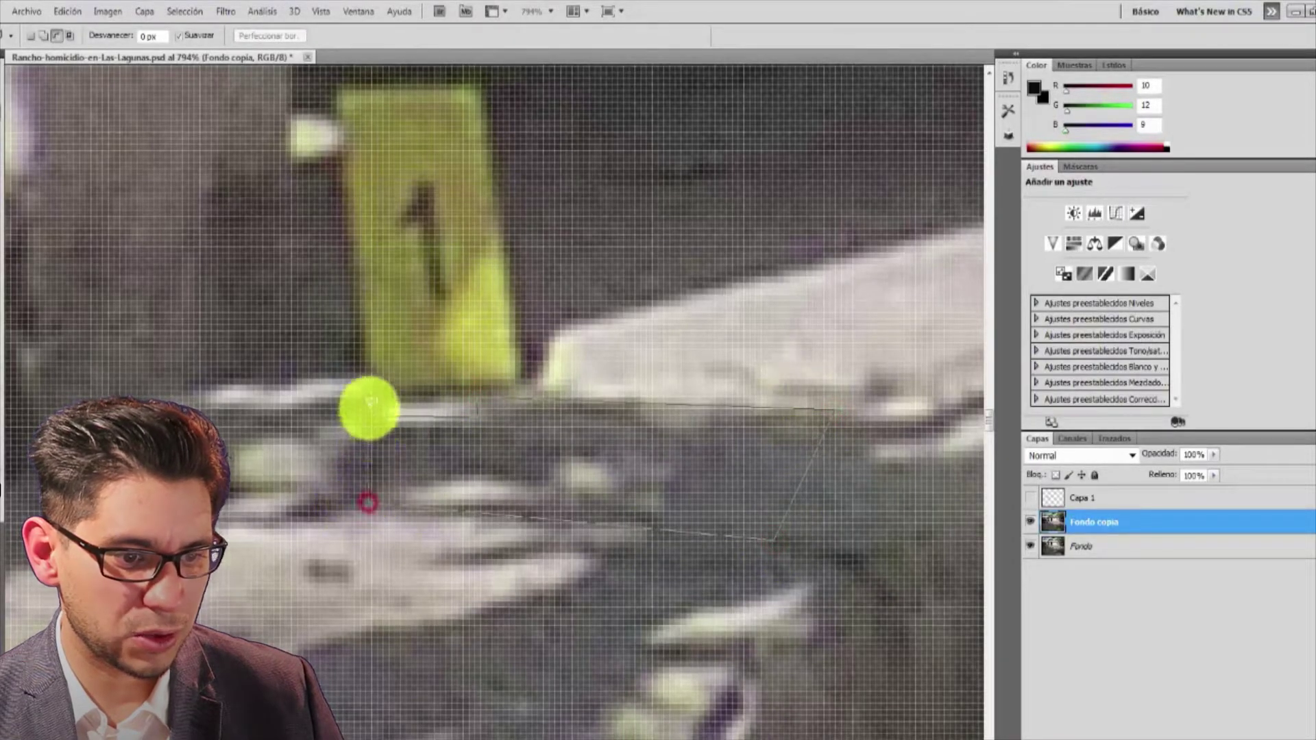
left_click(367, 394)
left_click(384, 412)
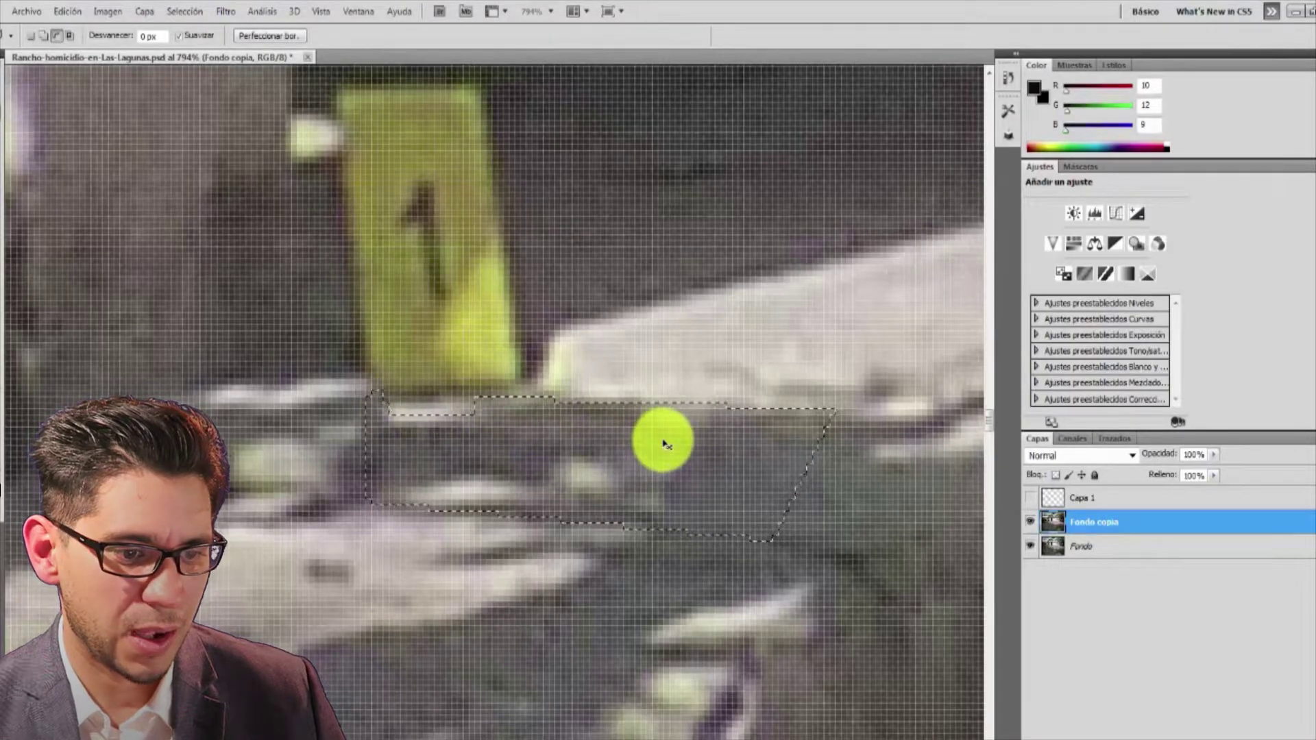
Copy and paste the selected ground strip onto new layer Capa 2
key("ctrl+c")
key("ctrl+v")
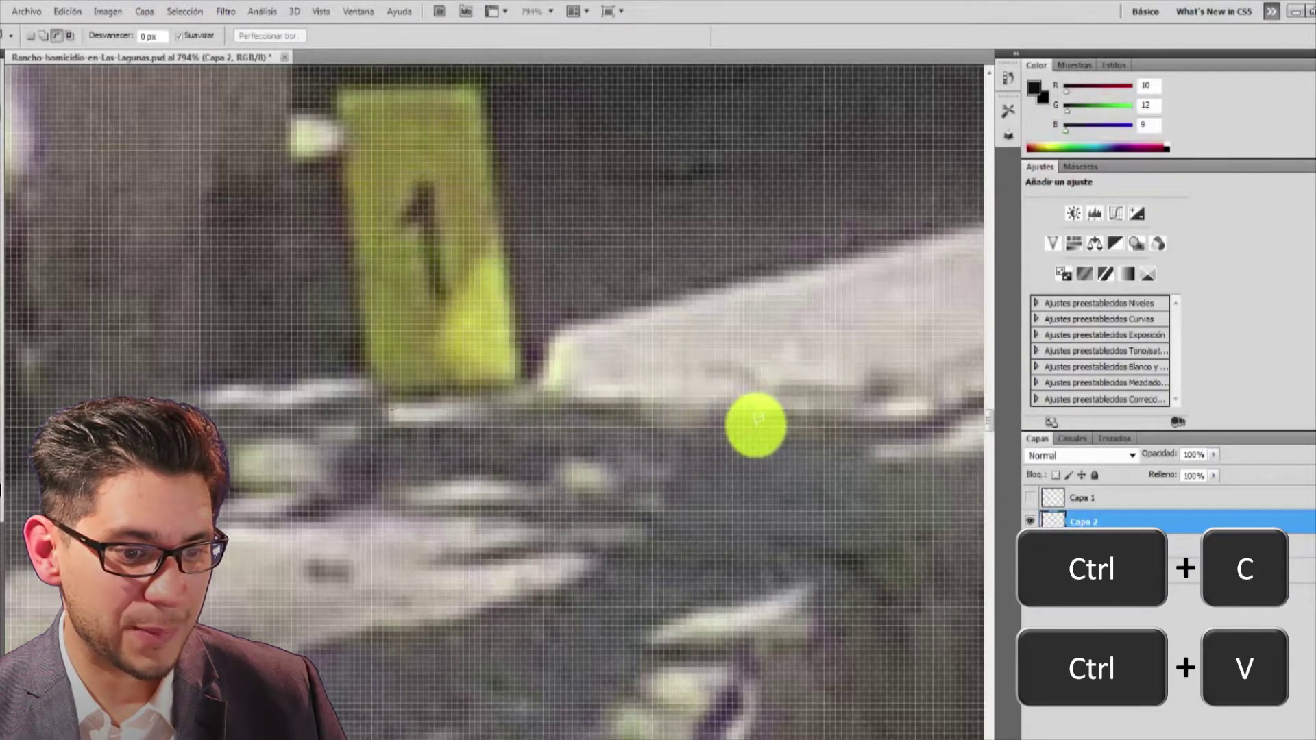
scroll(756, 419, "down", 2)
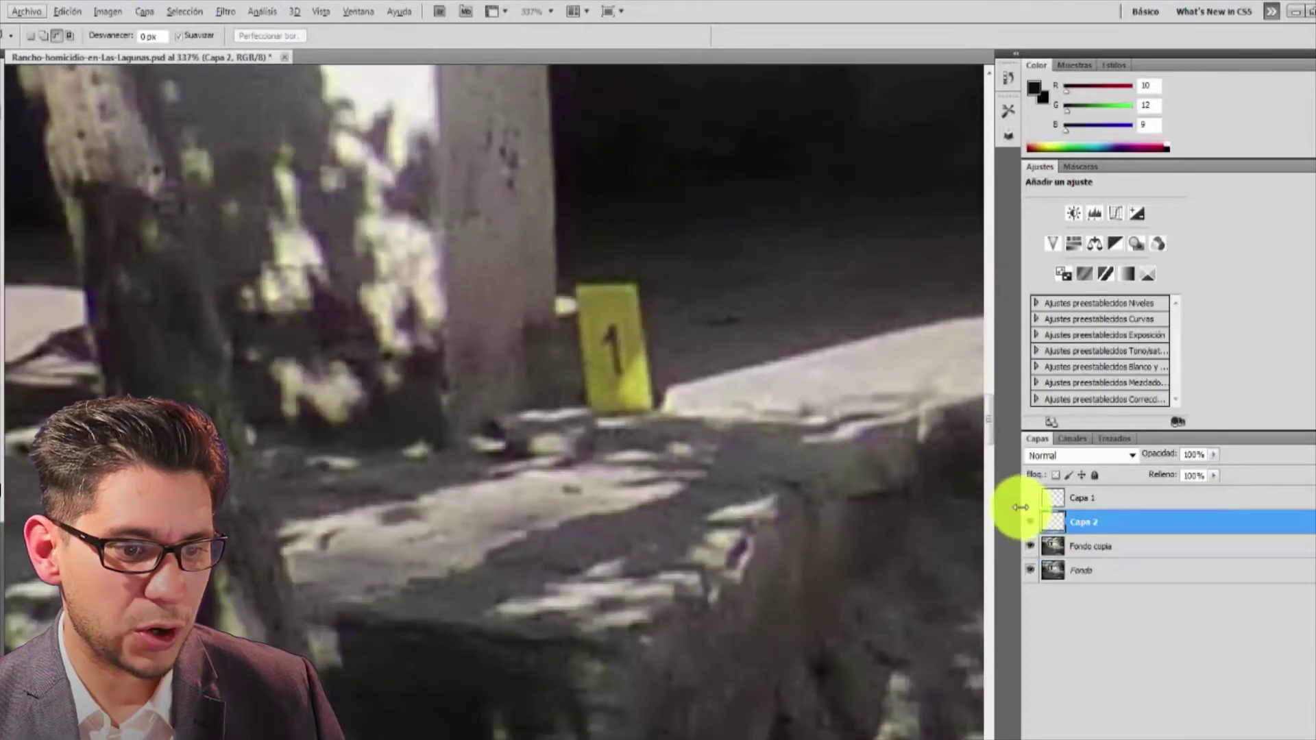
Show Capa 1 again, move Capa 2 above it, and zoom out
left_click(1030, 499)
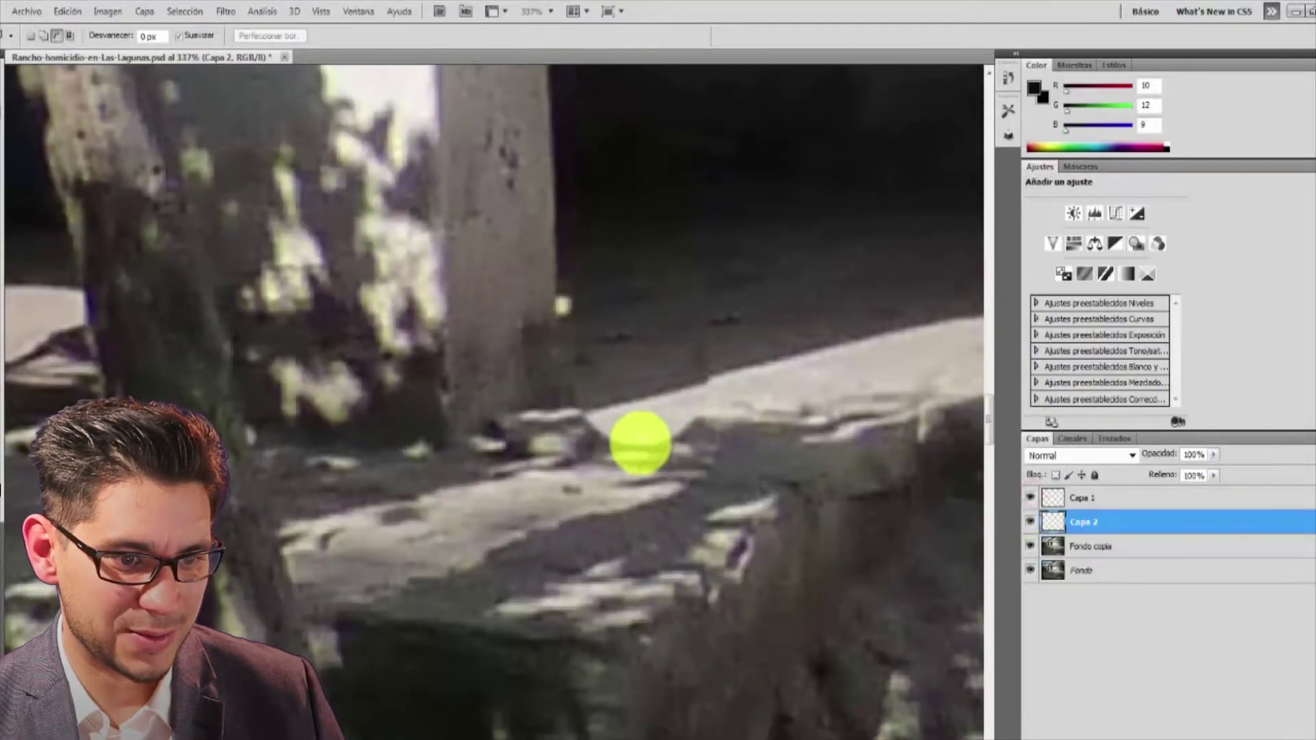
left_click_drag(1087, 523, 1094, 493)
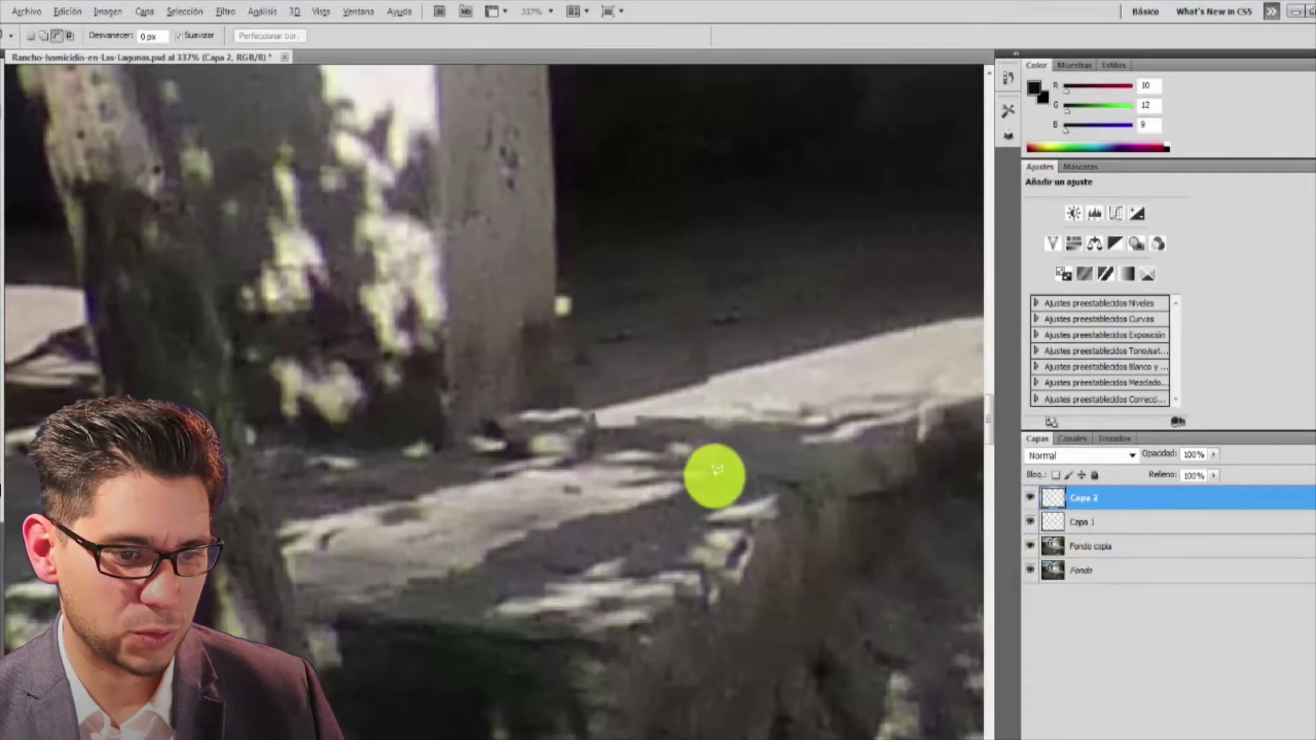
scroll(717, 471, "down", 2)
scroll(706, 466, "down", 3)
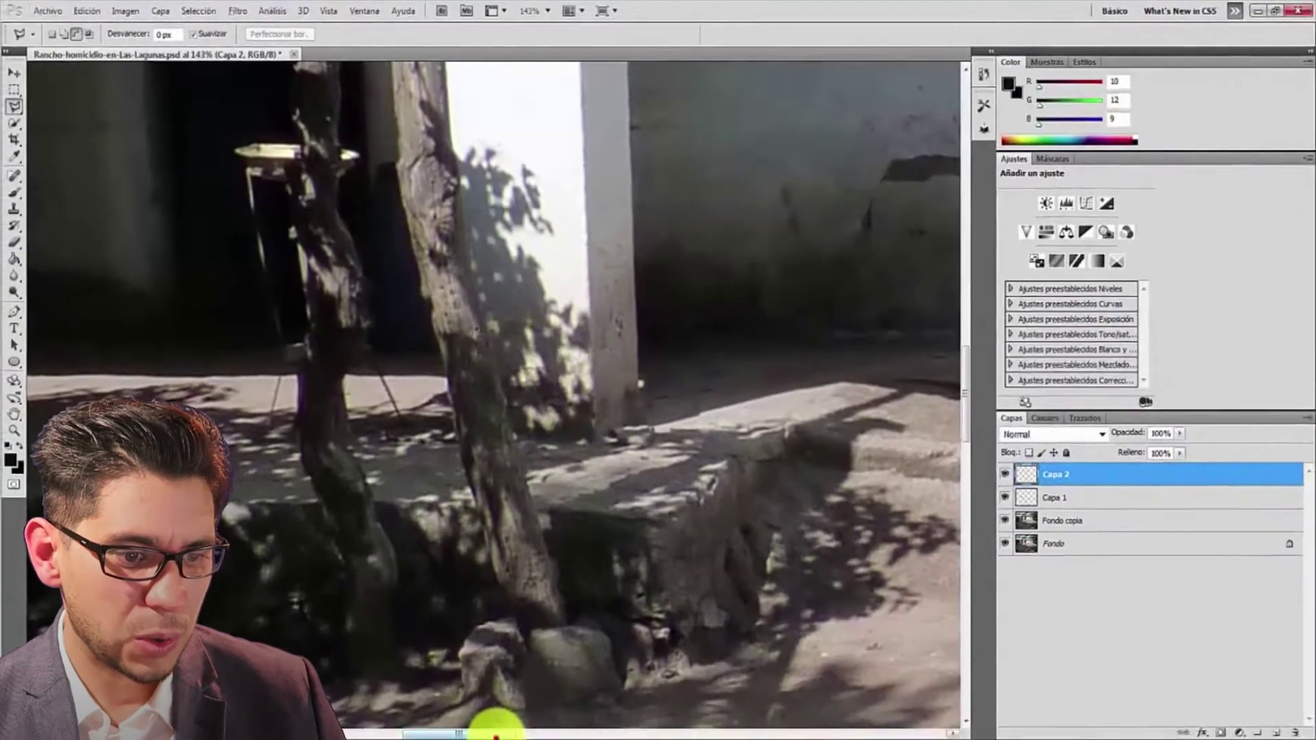
scroll(578, 458, "down", 1)
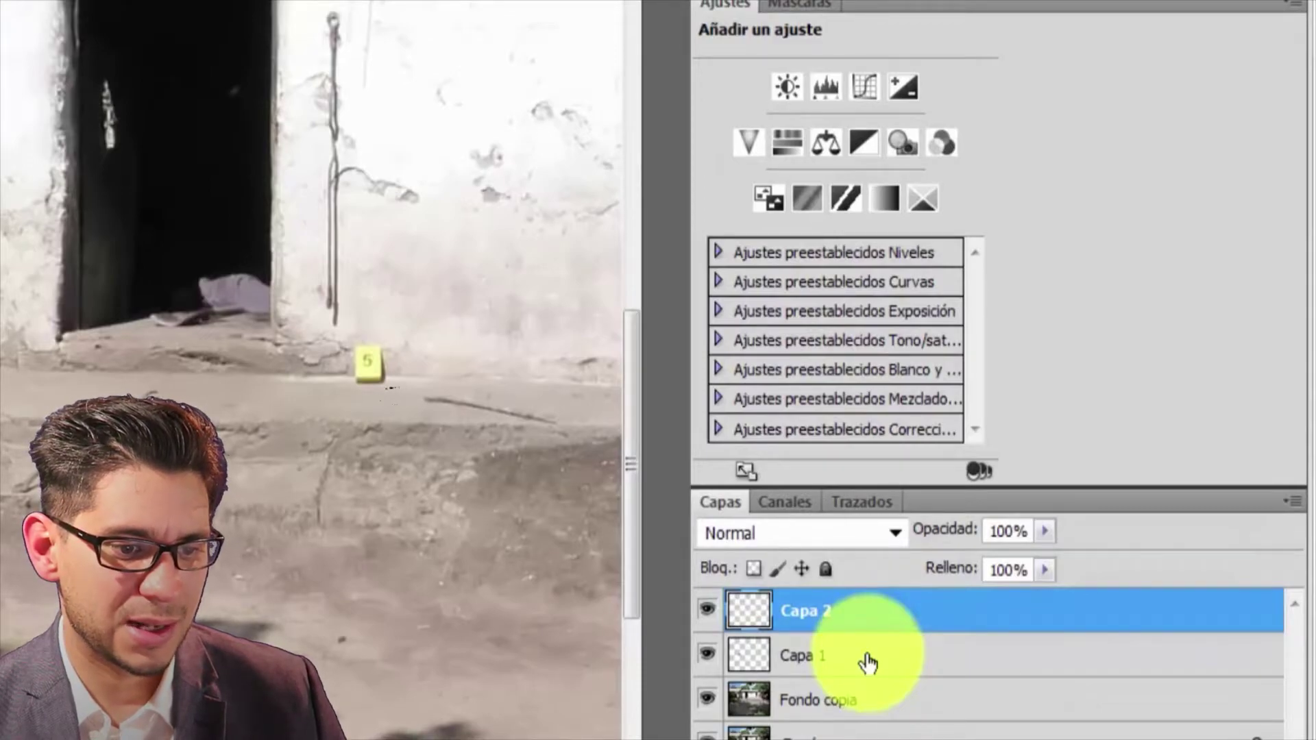
Merge Capa 1 and Capa 2 into one layer named Nro. 1, then check it over marker 1
left_click(867, 658, "ctrl")
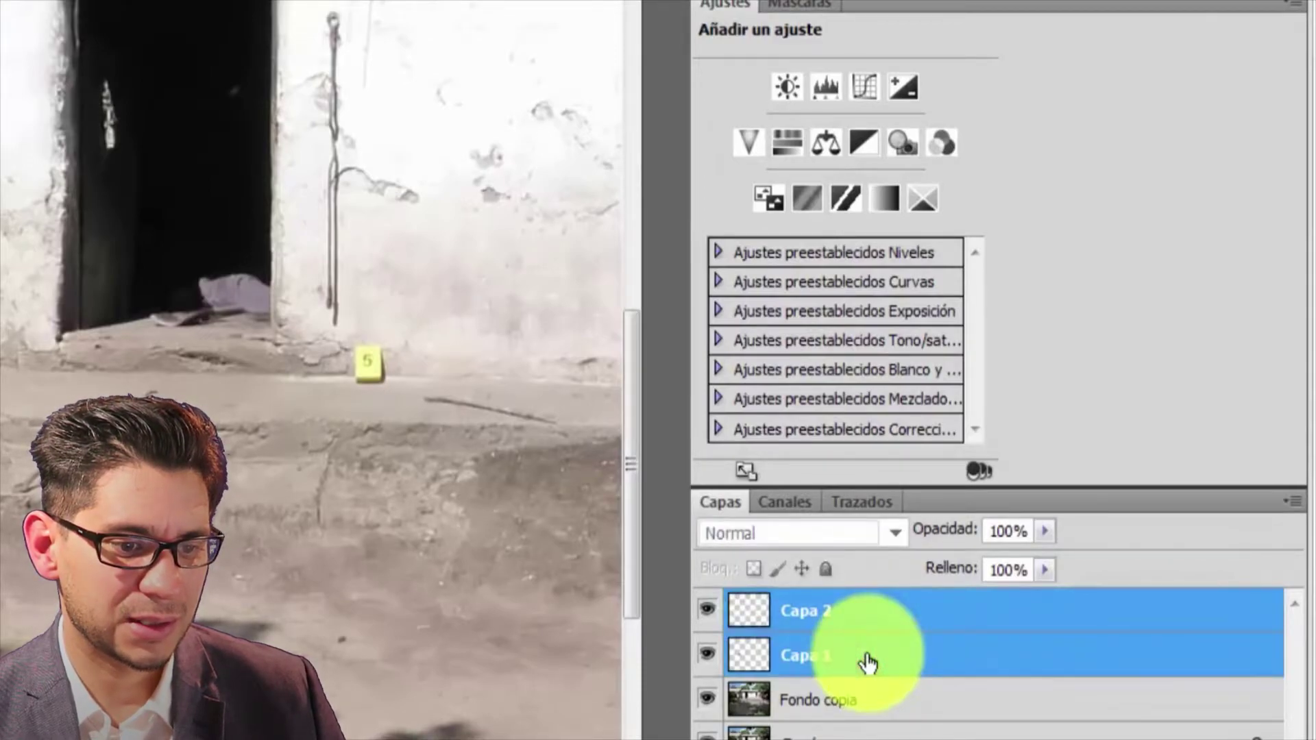
right_click(867, 663)
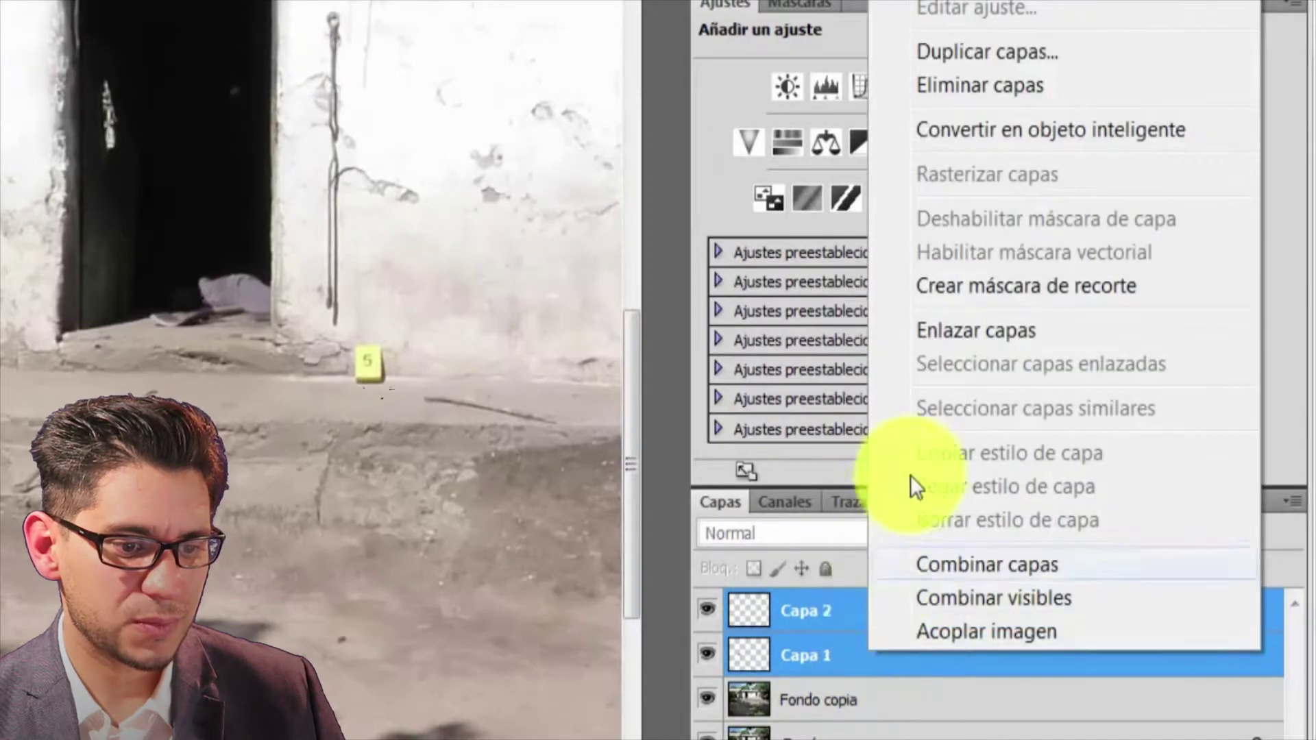
left_click(964, 565)
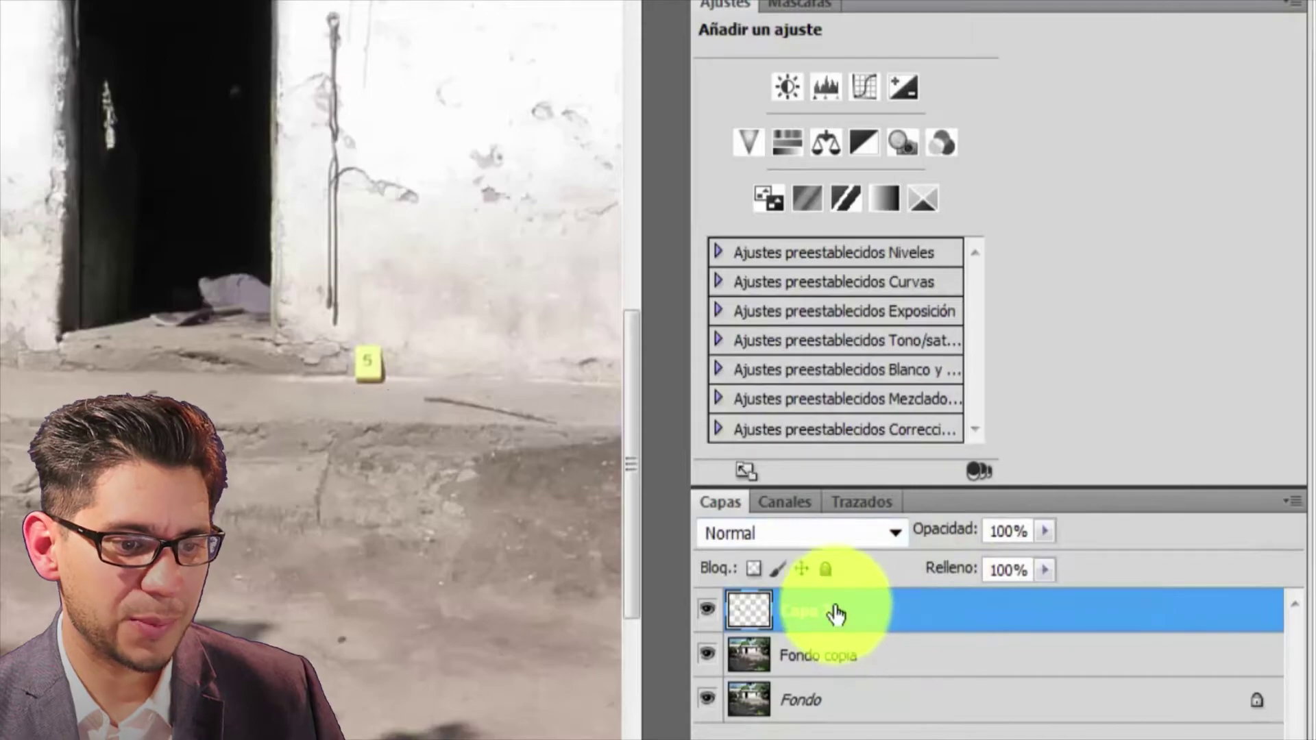
right_click(833, 610)
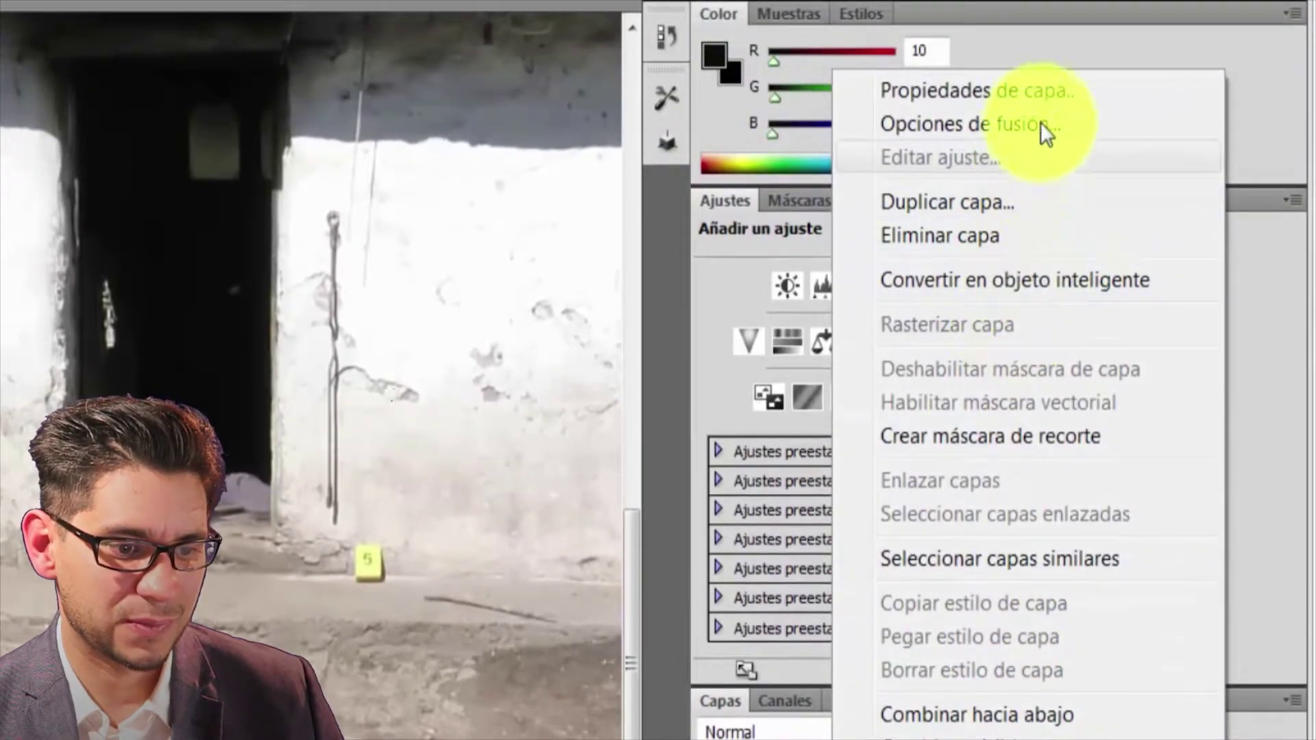
left_click(1042, 93)
type("Nro. 1")
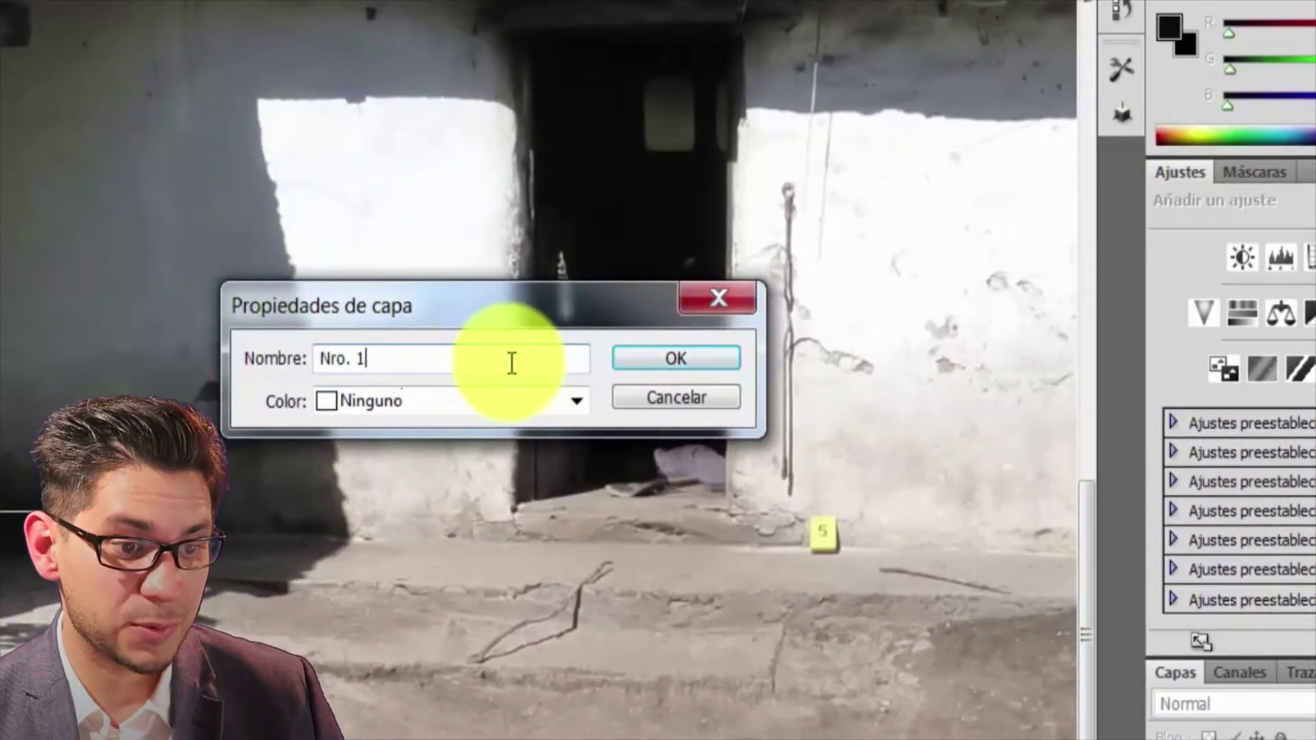
key("Return")
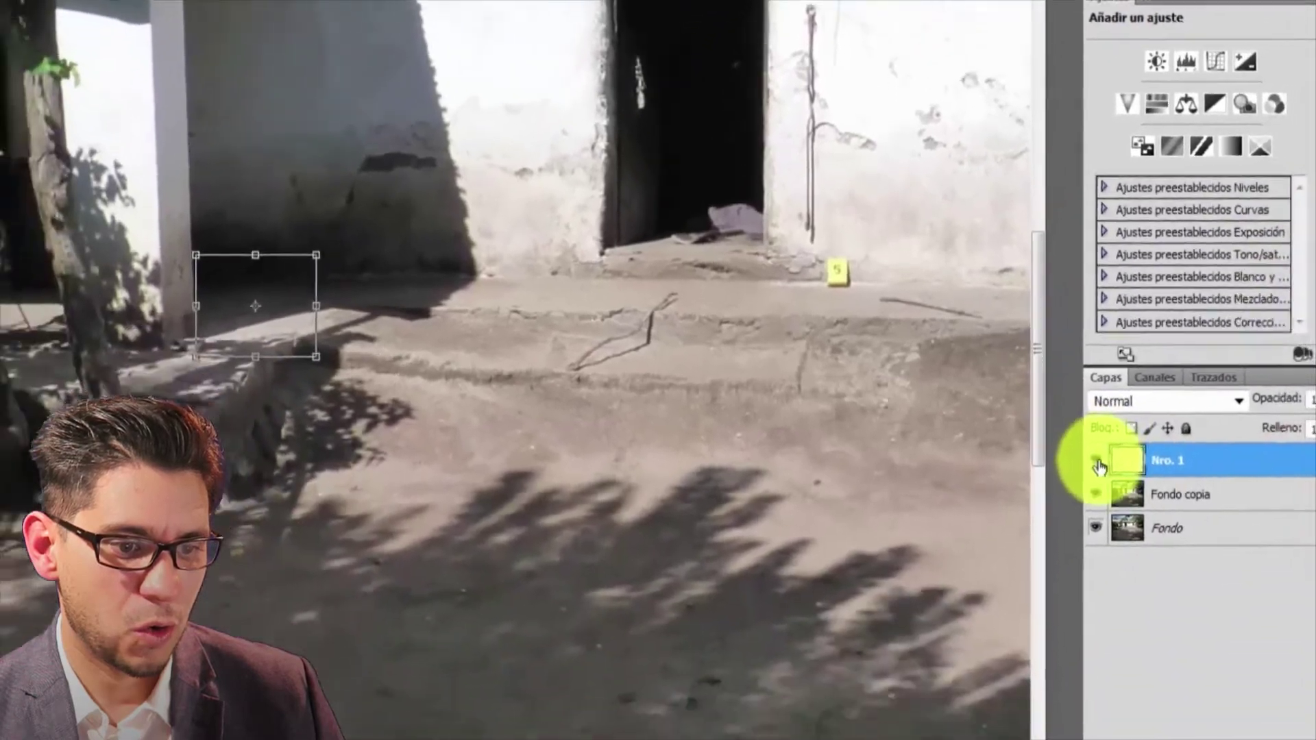
left_click(1096, 461)
left_click(1096, 461)
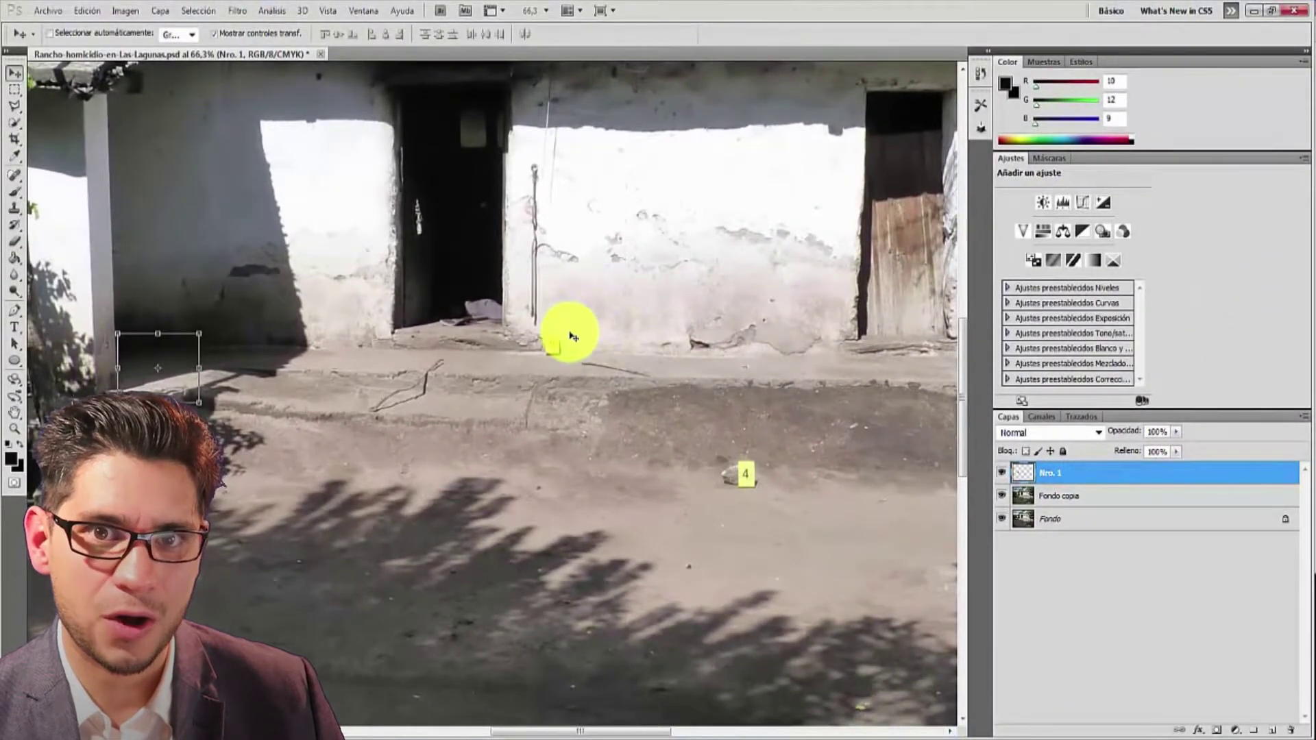
Copy a rectangle of wall and step around marker 5 from Fondo copia to a new layer, Capa 1
scroll(596, 346, "up", 1)
scroll(596, 346, "up", 2)
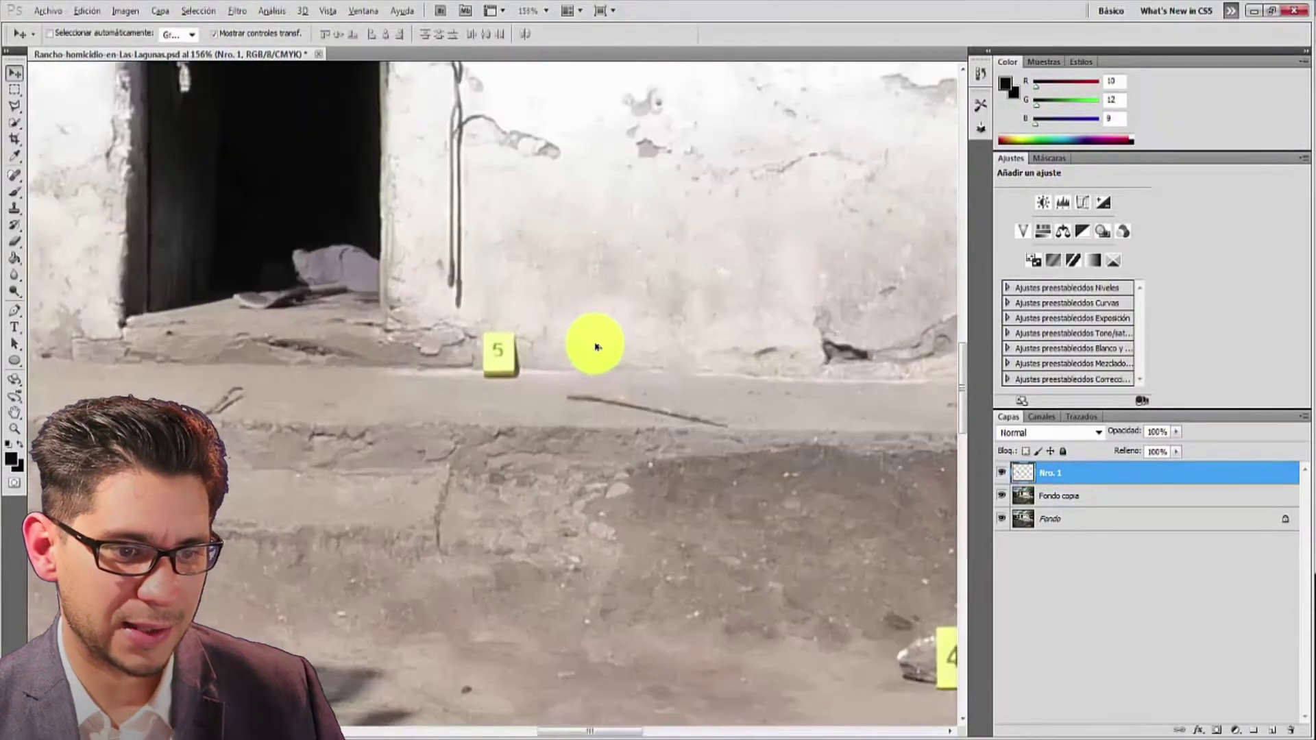
left_click(1048, 497)
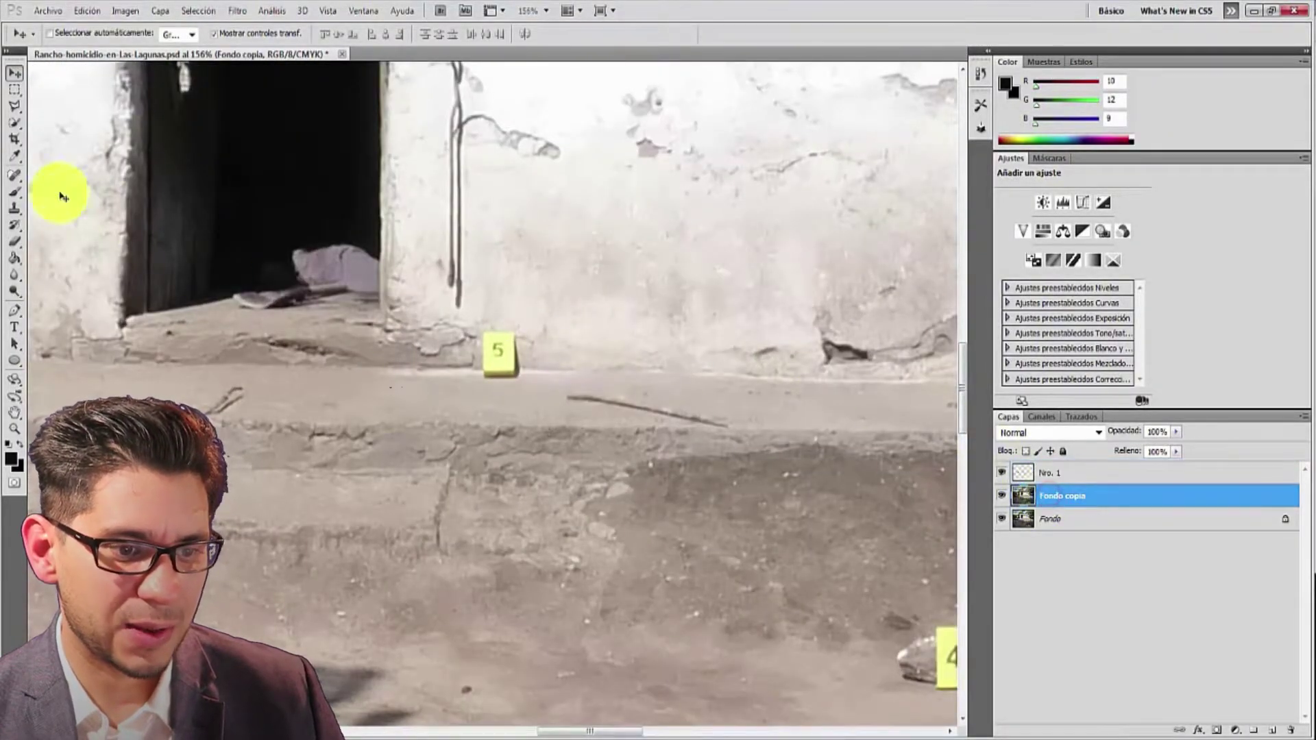
left_click(14, 91)
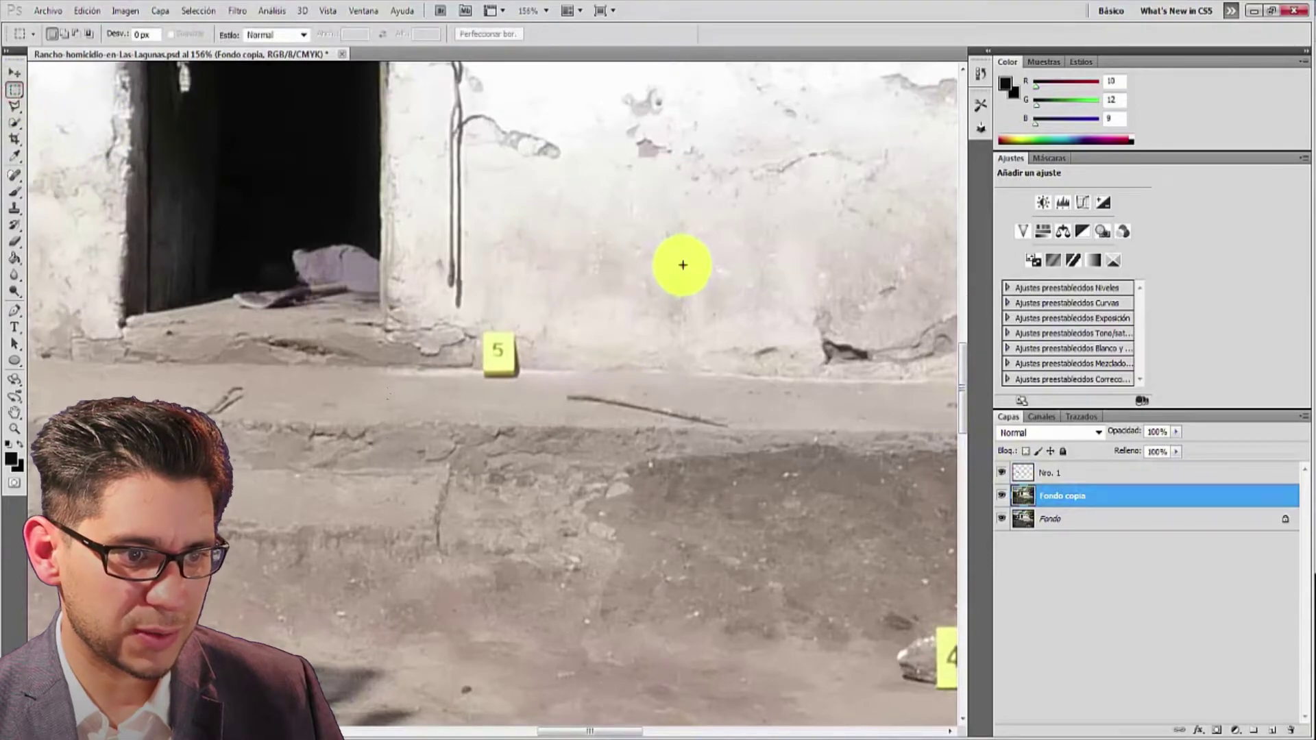
left_click_drag(683, 264, 351, 459)
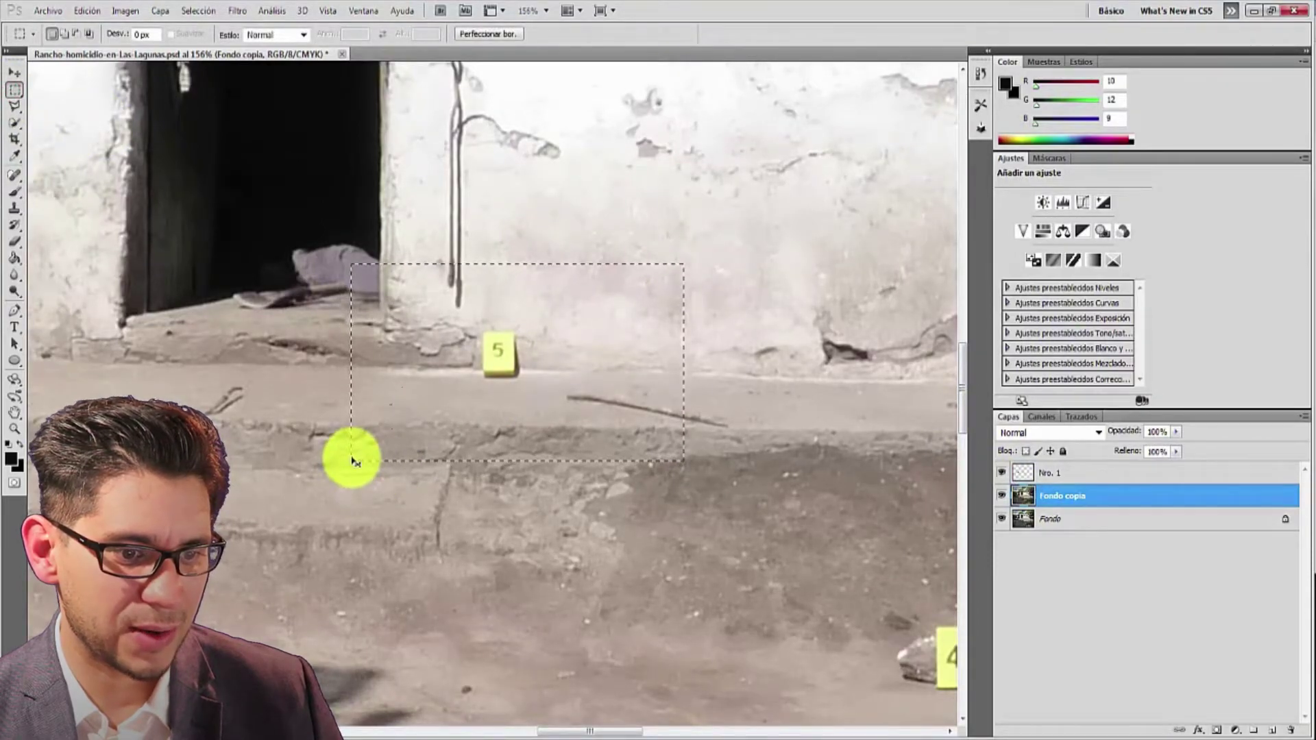
key("ctrl+c")
key("ctrl+v")
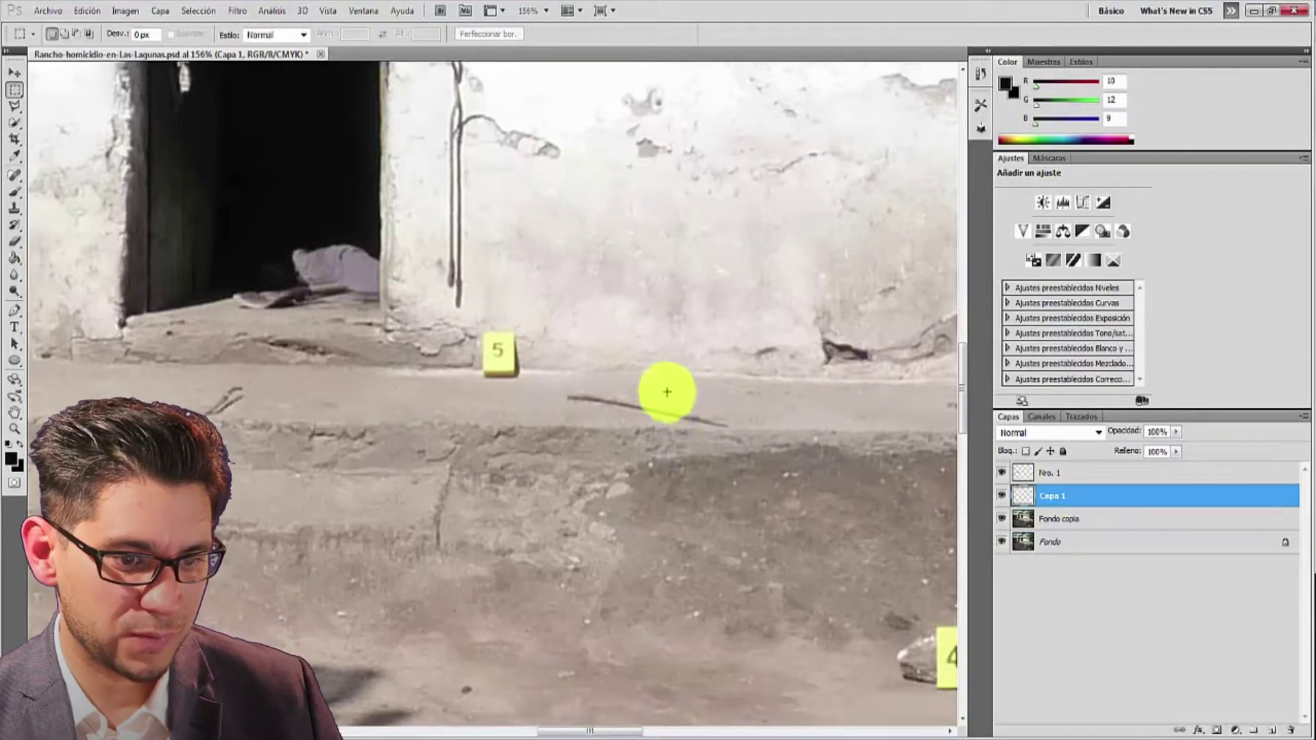
scroll(578, 356, "up", 2)
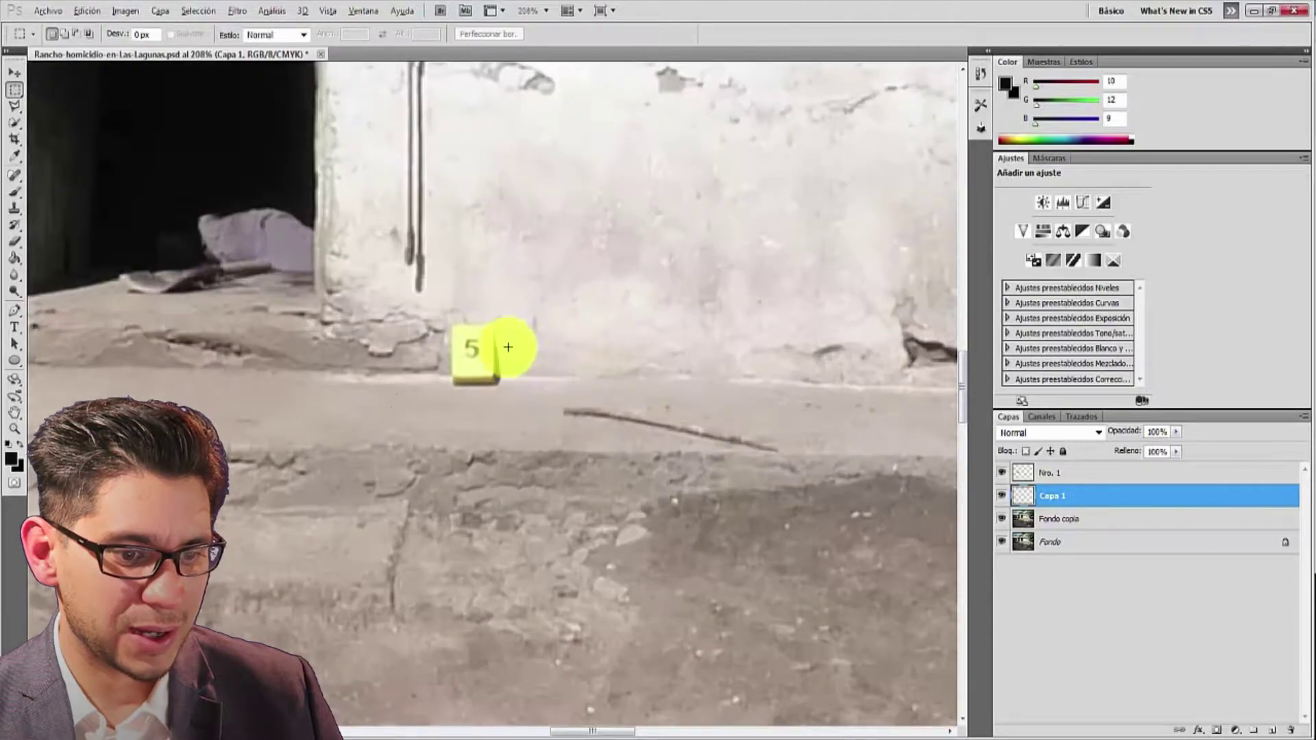
scroll(579, 356, "up", 2)
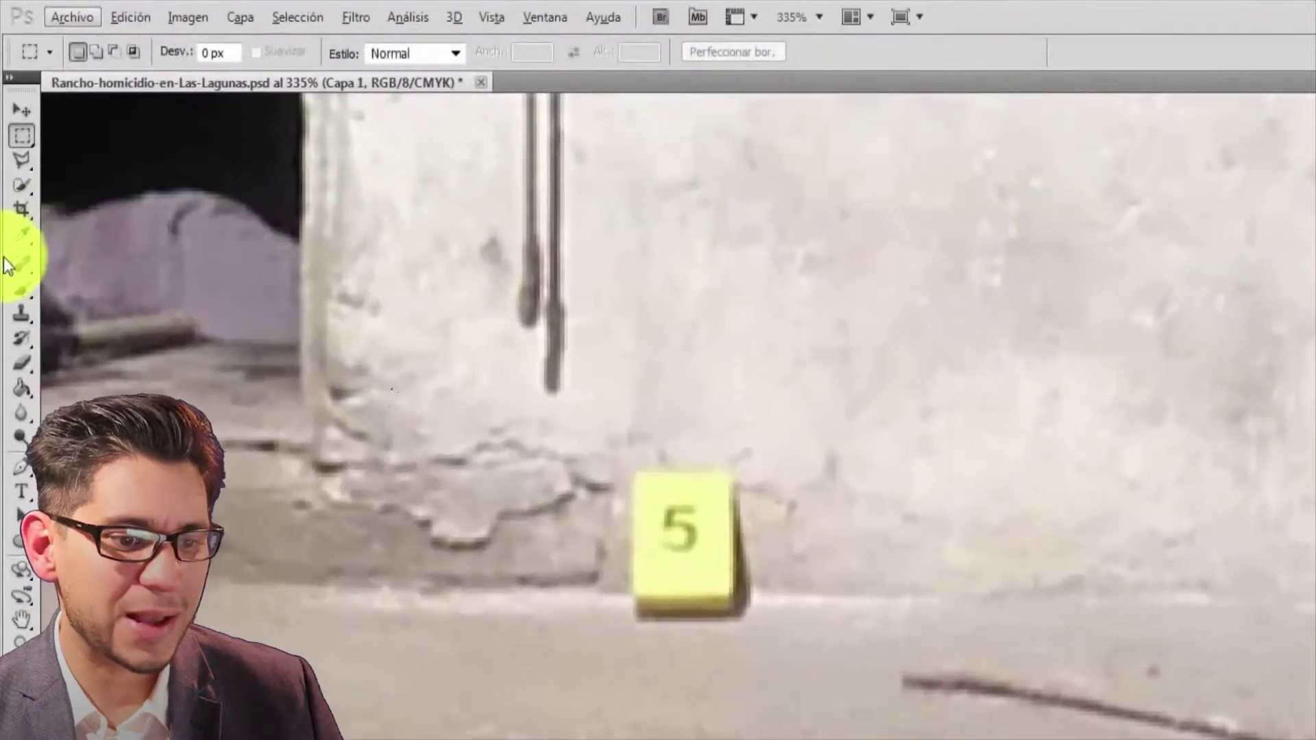
left_click(20, 245)
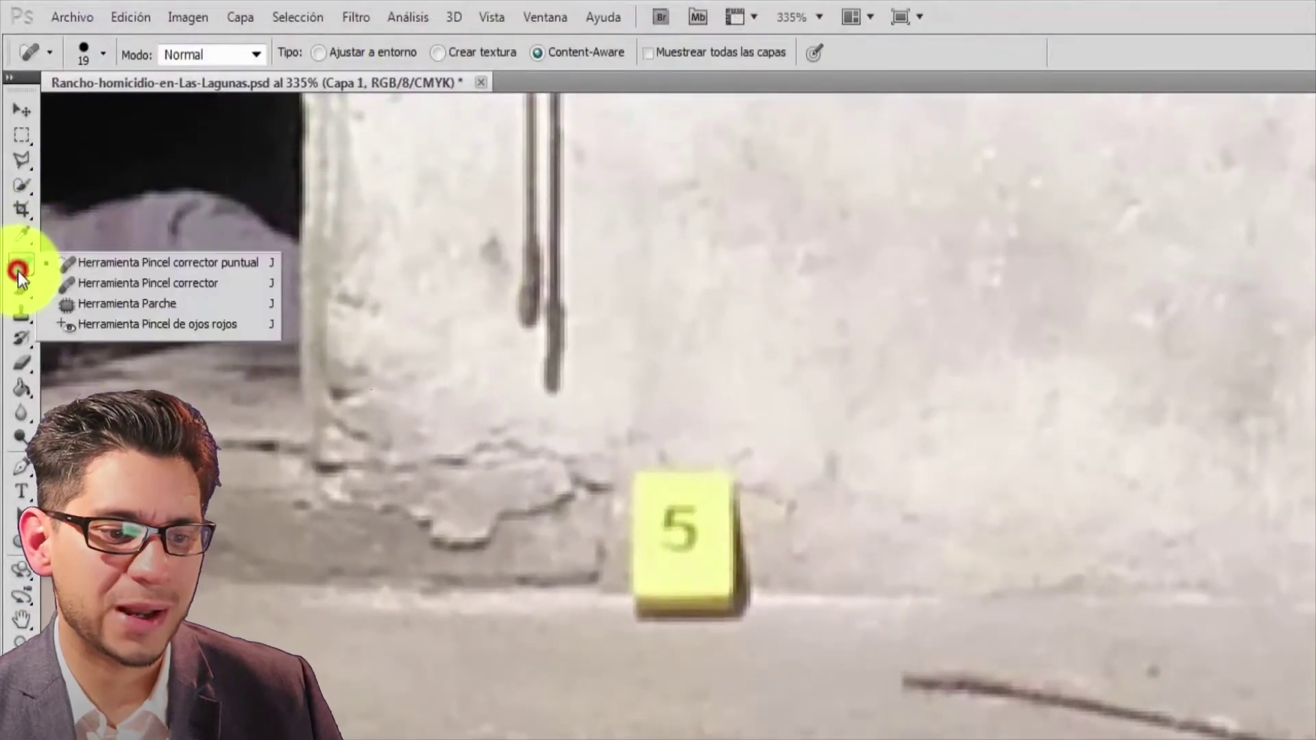
Patch away marker 5 with the Patch tool set to Origen, using clean wall to the right
left_click(105, 302)
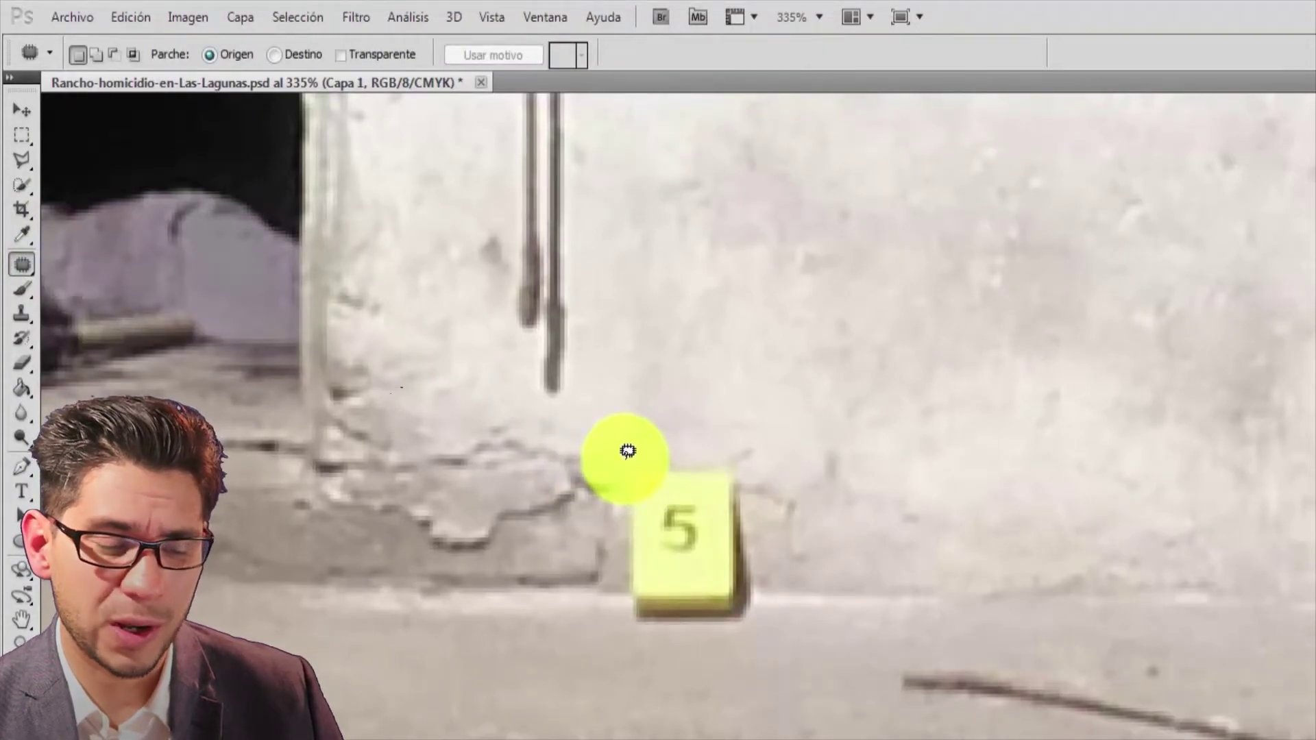
left_click(220, 56)
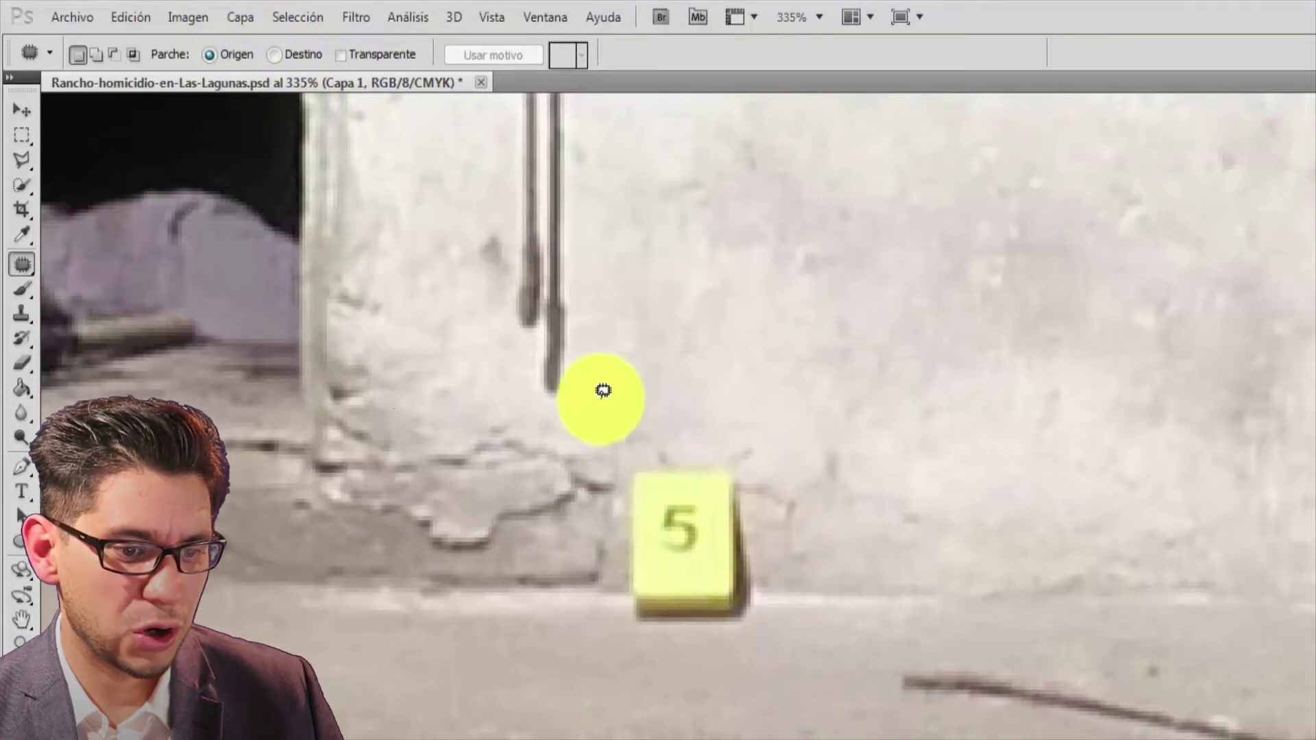
mouse_move(621, 457)
left_mouse_down()
mouse_move(634, 619)
mouse_move(761, 626)
mouse_move(784, 570)
mouse_move(767, 479)
mouse_move(726, 446)
mouse_move(649, 437)
mouse_move(616, 451)
mouse_move(621, 466)
left_mouse_up()
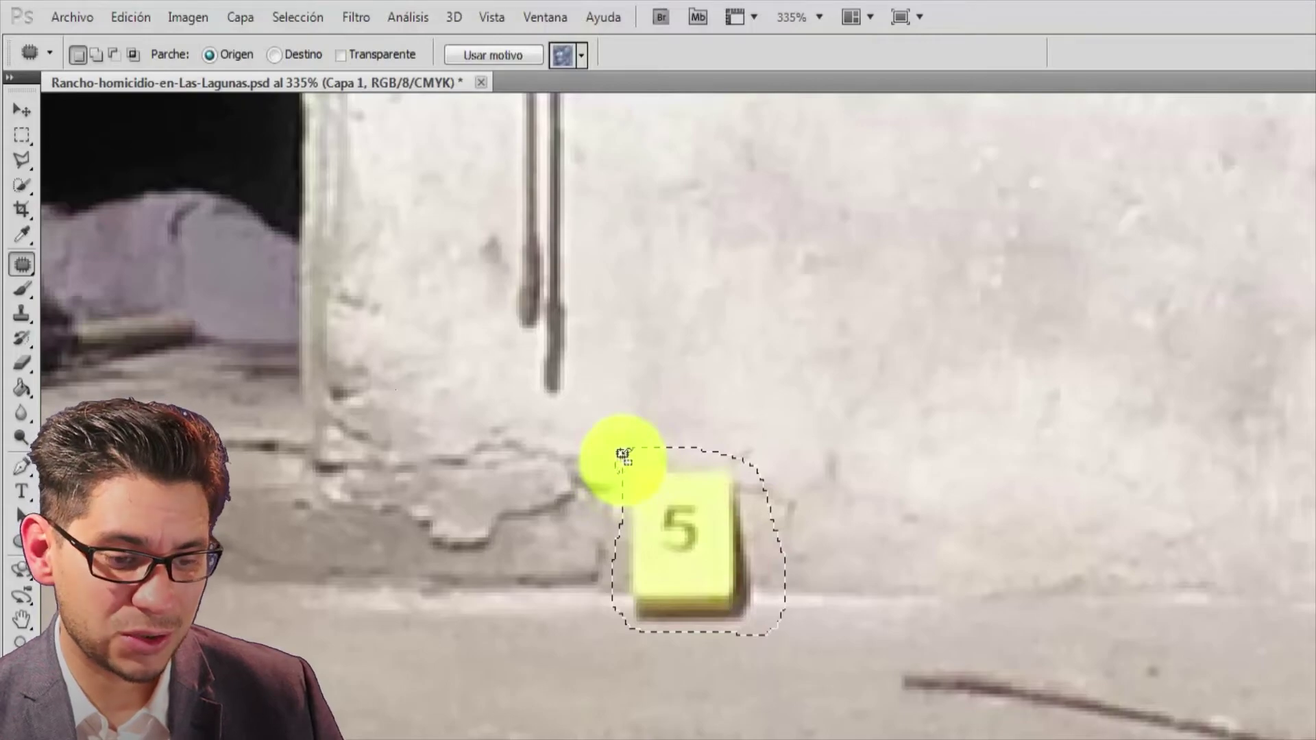
mouse_move(710, 543)
left_mouse_down()
mouse_move(892, 559)
mouse_move(882, 552)
left_mouse_up()
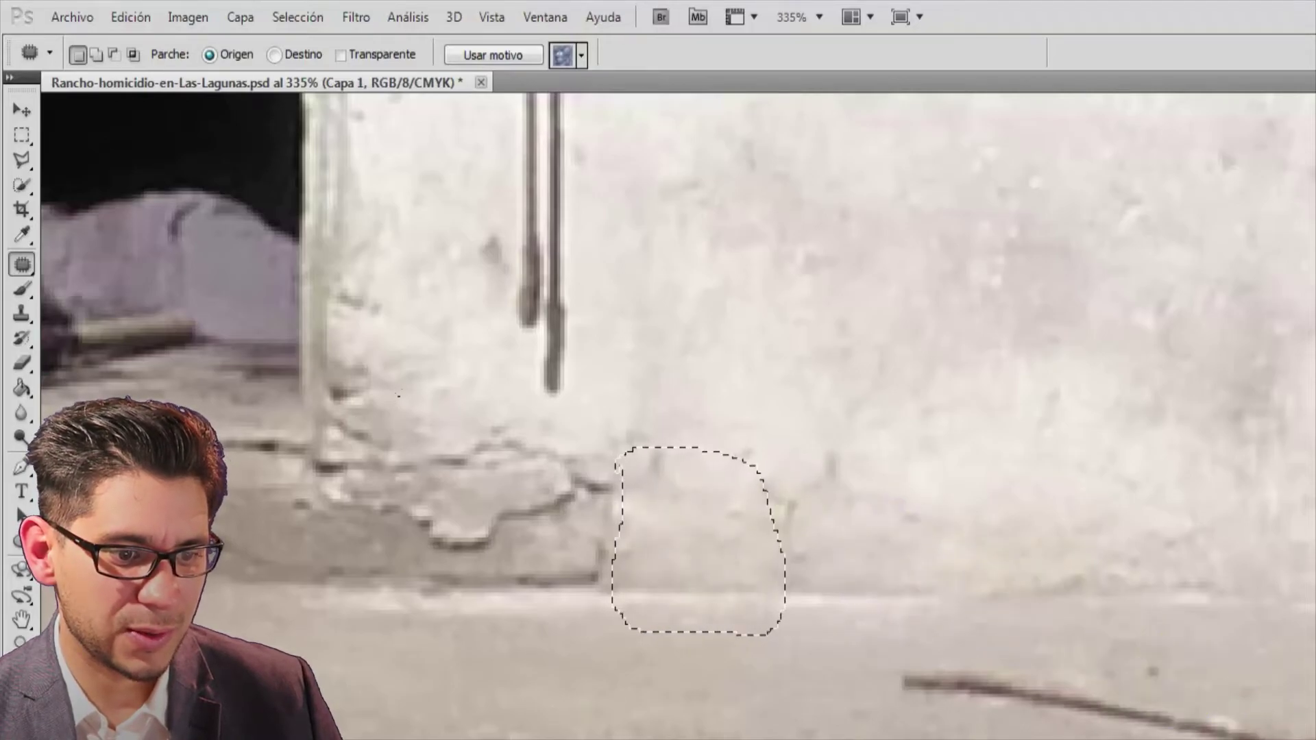
left_click(1298, 642)
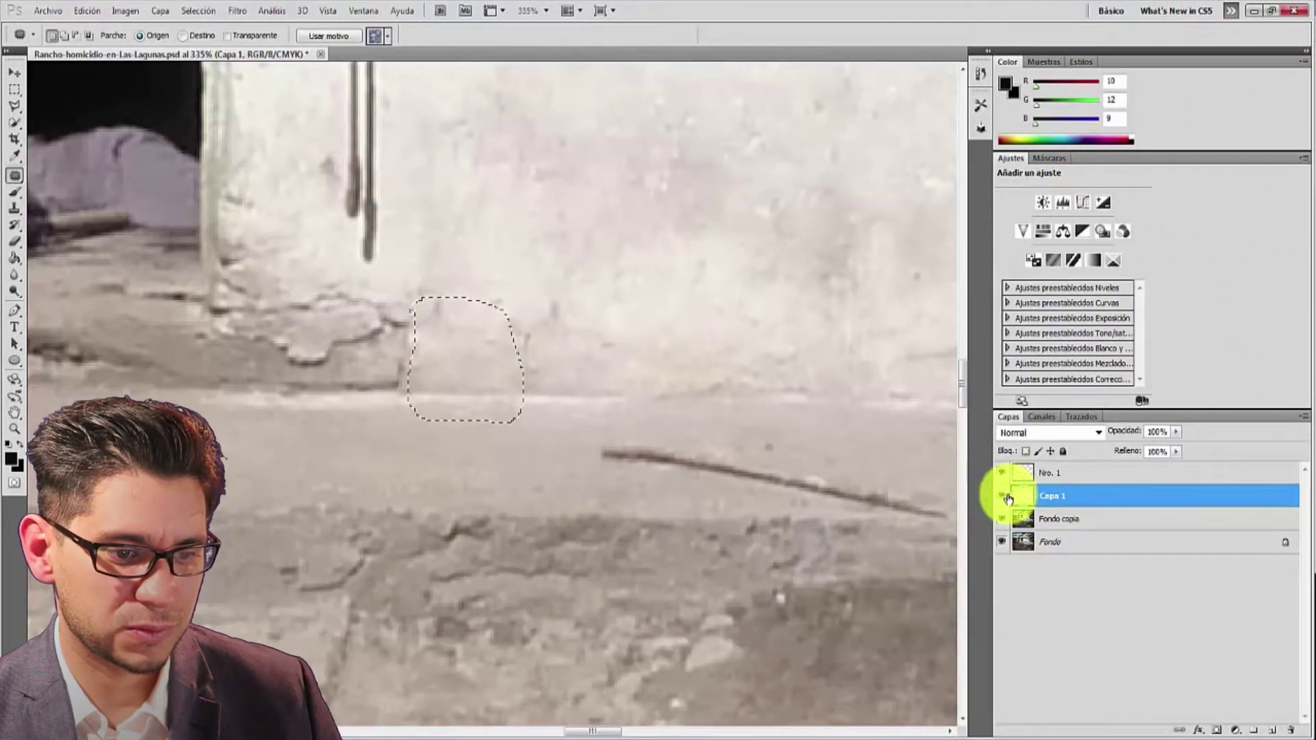
left_click(1003, 496)
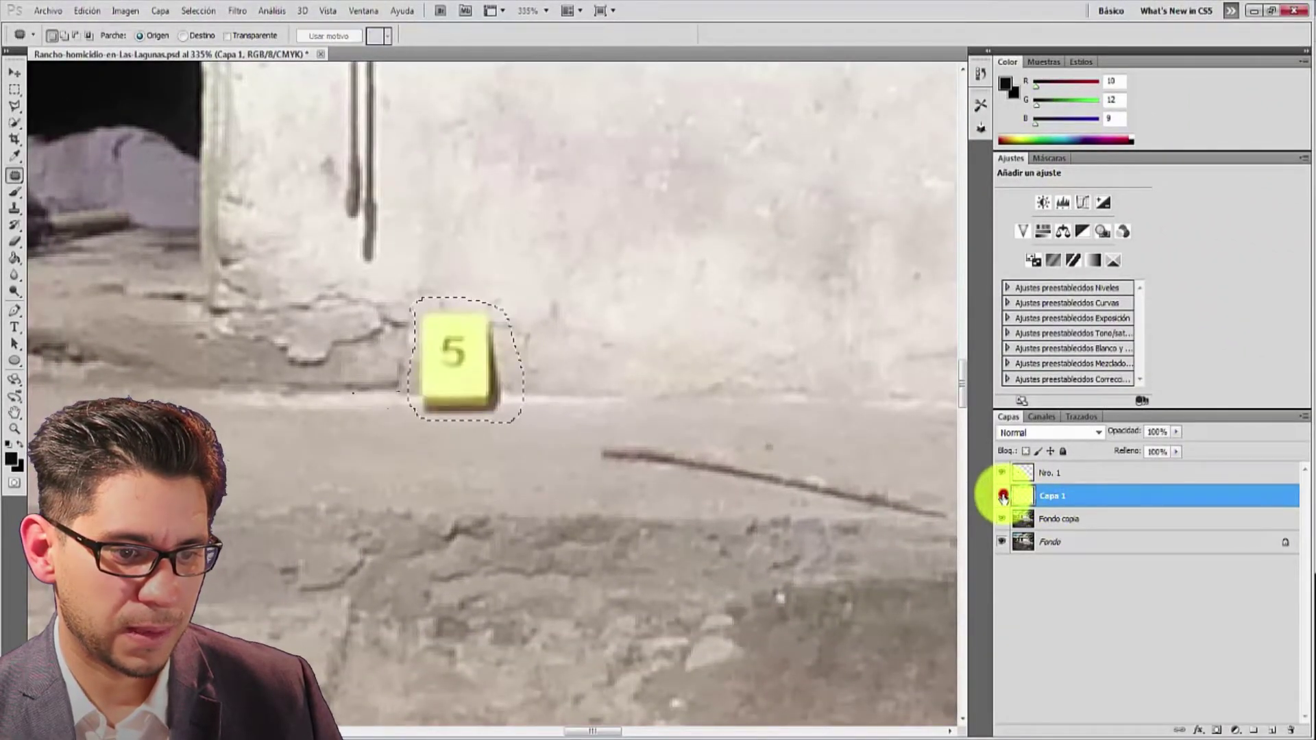
left_click(1003, 499)
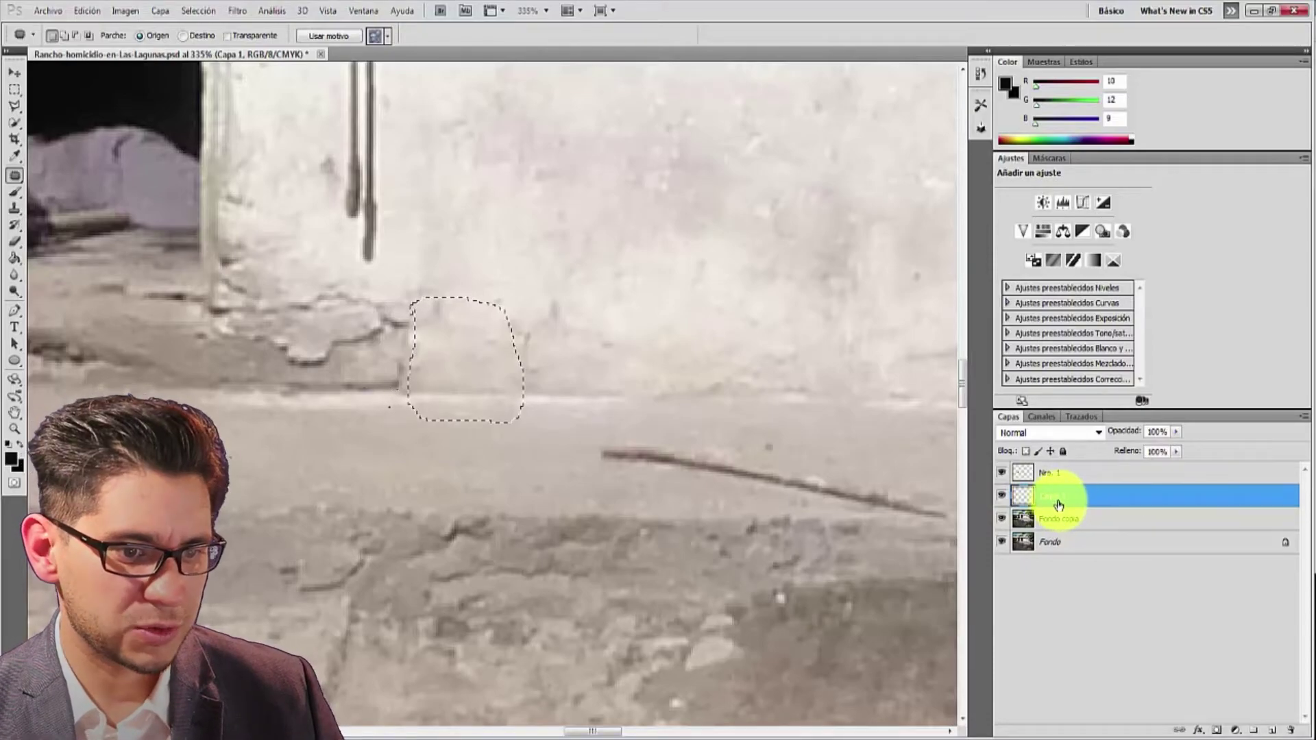
right_click(1050, 501)
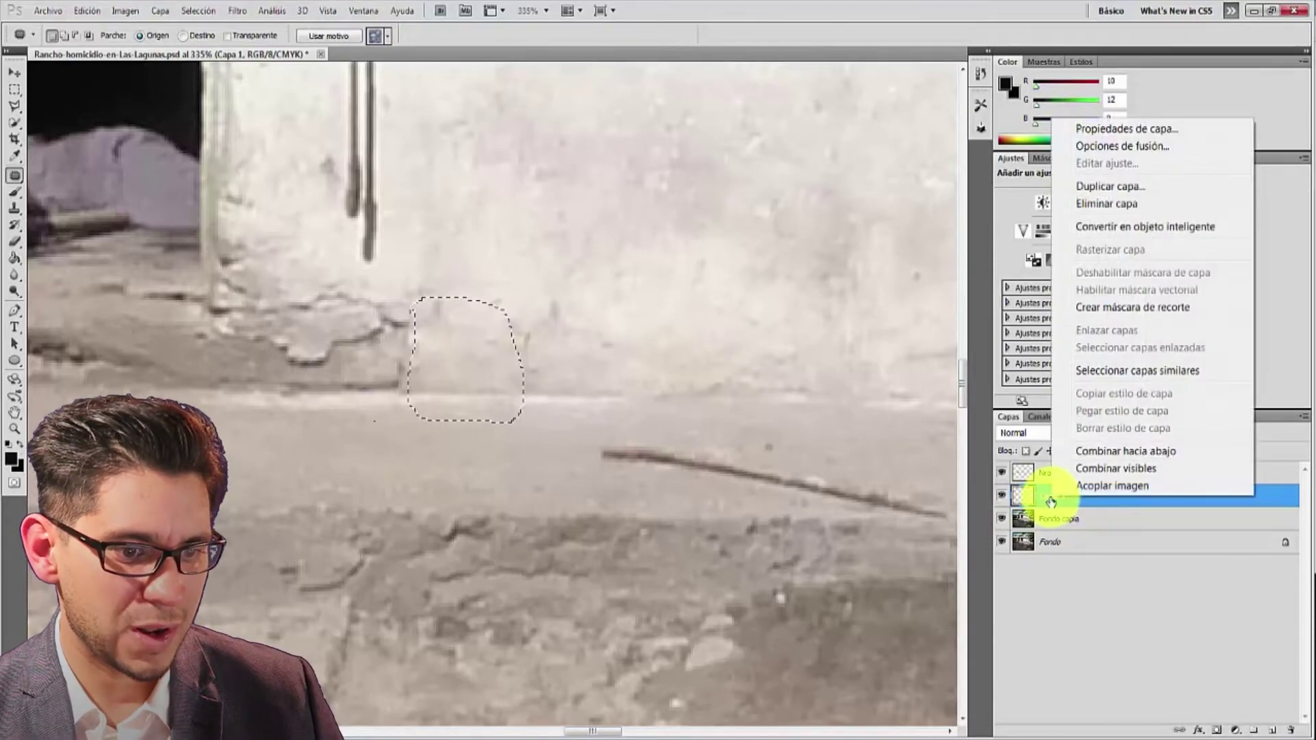
Rename Capa 1 to Nro. 5 and make Fondo copia the active layer
left_click(1105, 130)
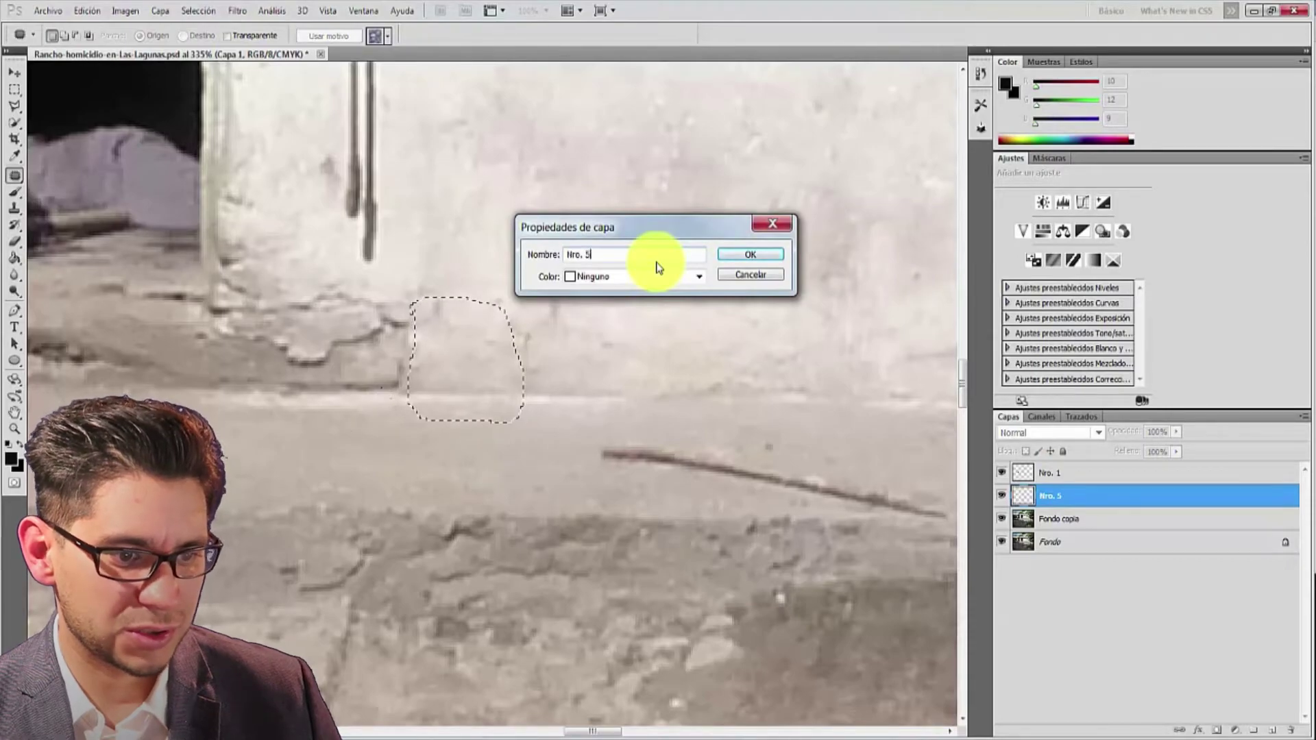
key("Return")
key("v")
scroll(893, 450, "up", 2)
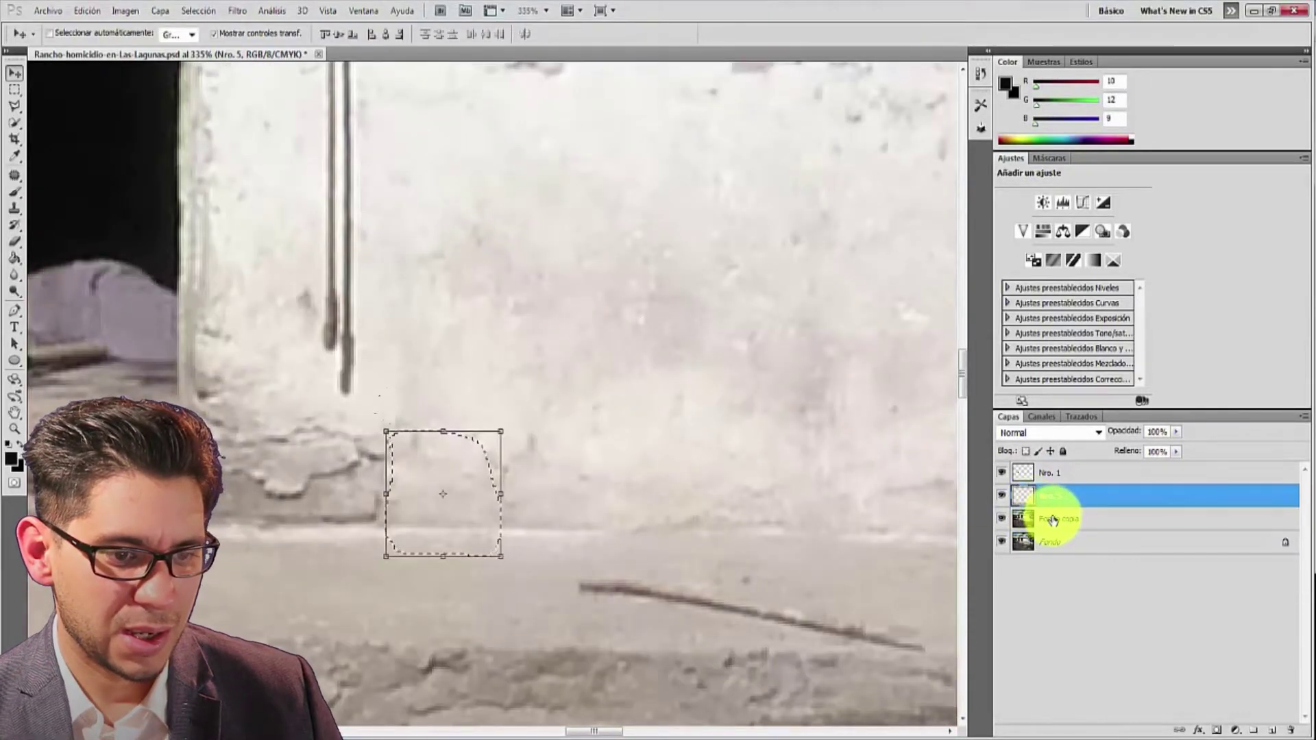
left_click(1053, 520)
scroll(817, 495, "down", 2)
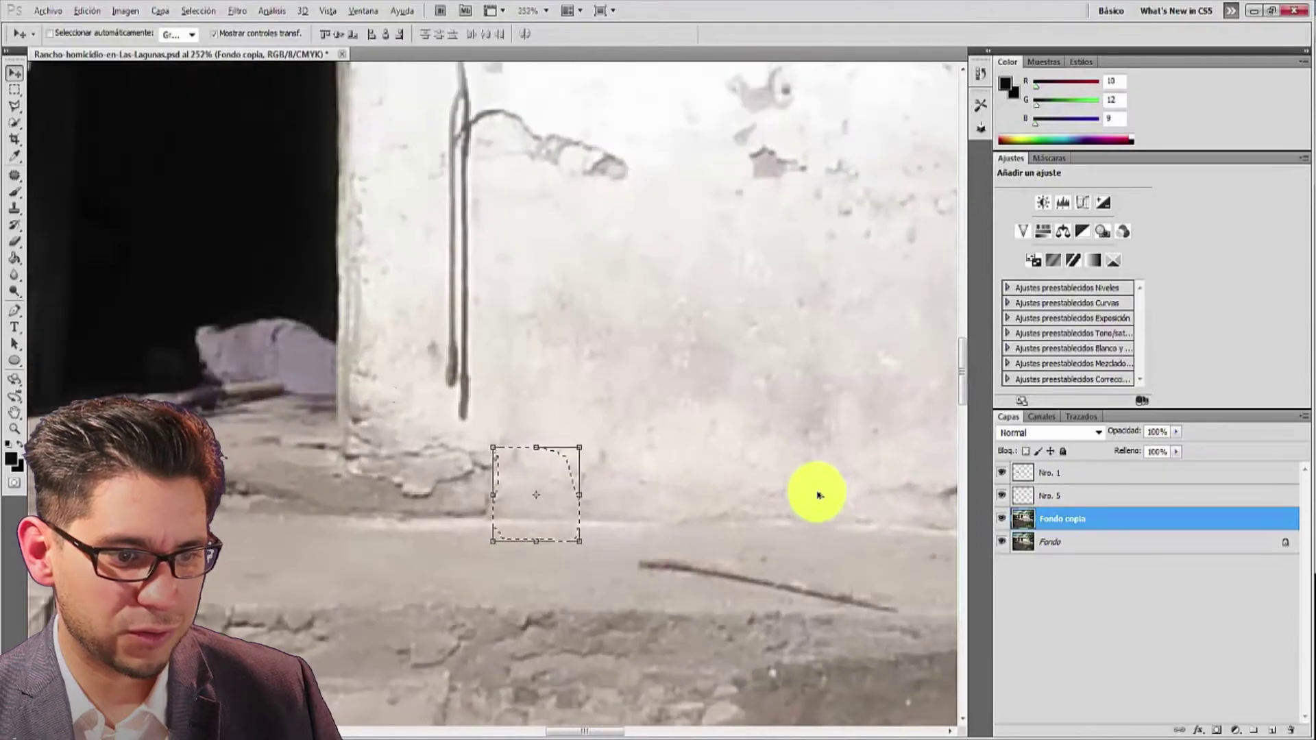
Pan to ground marker 4 and zoom in to 409%, with the Rectangular Marquee tool ready
scroll(817, 495, "down", 2)
scroll(821, 503, "down", 1)
scroll(823, 520, "down", 1)
scroll(874, 601, "down", 1)
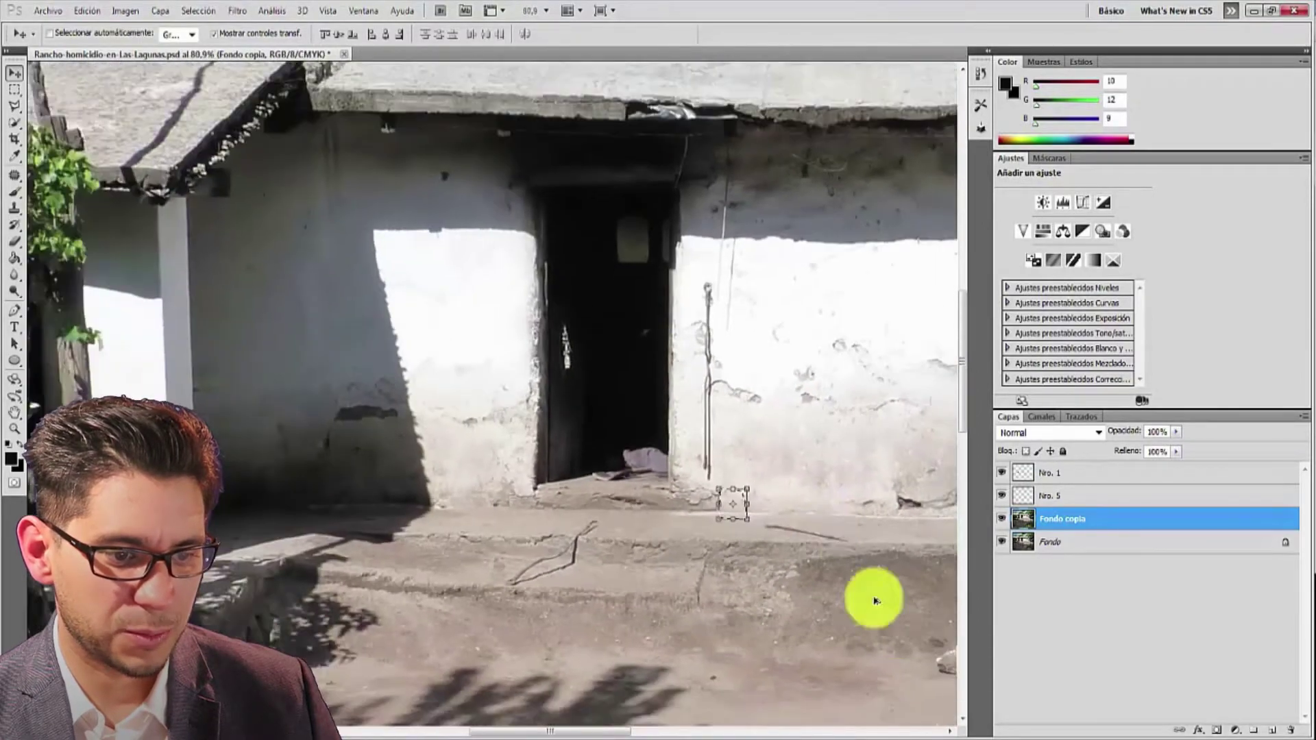
mouse_move(914, 636)
left_mouse_down()
mouse_move(740, 611)
mouse_move(470, 479)
mouse_move(449, 411)
left_mouse_up()
scroll(527, 431, "up", 1)
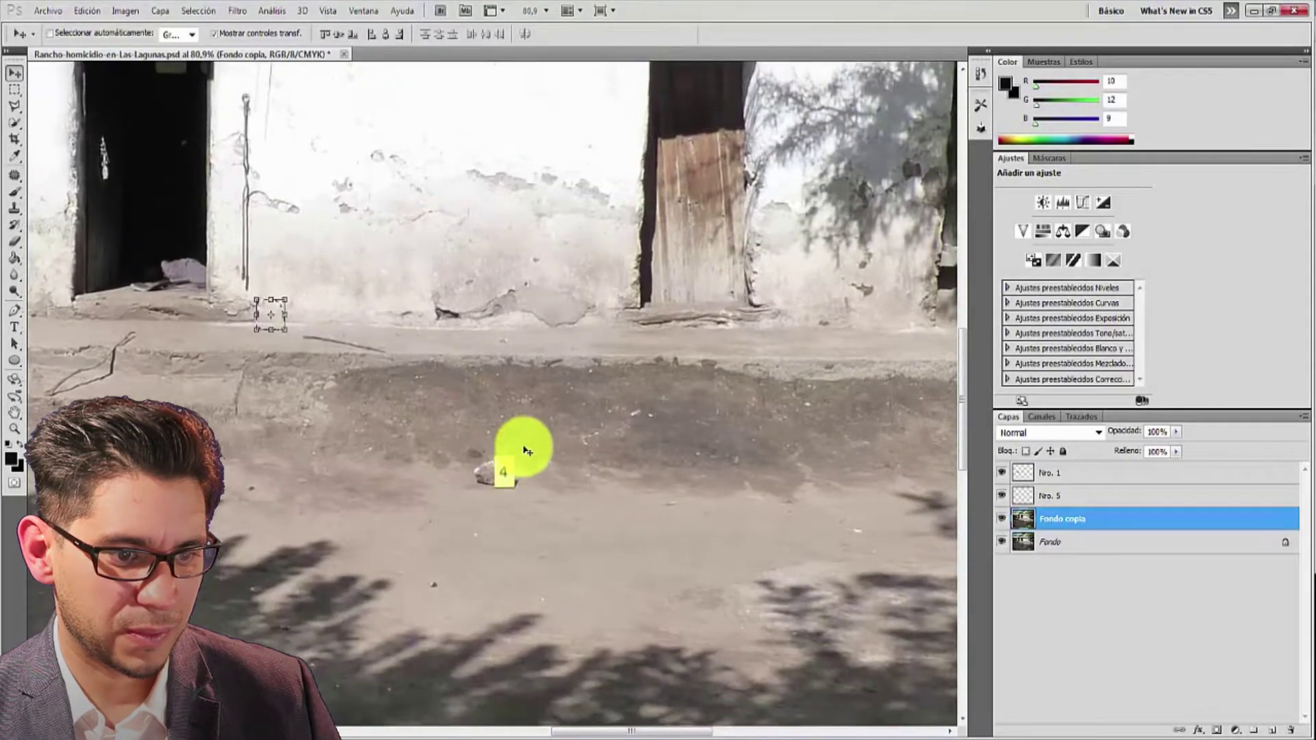
scroll(515, 452, "up", 1)
scroll(503, 480, "up", 1)
scroll(498, 503, "up", 1)
scroll(496, 505, "up", 1)
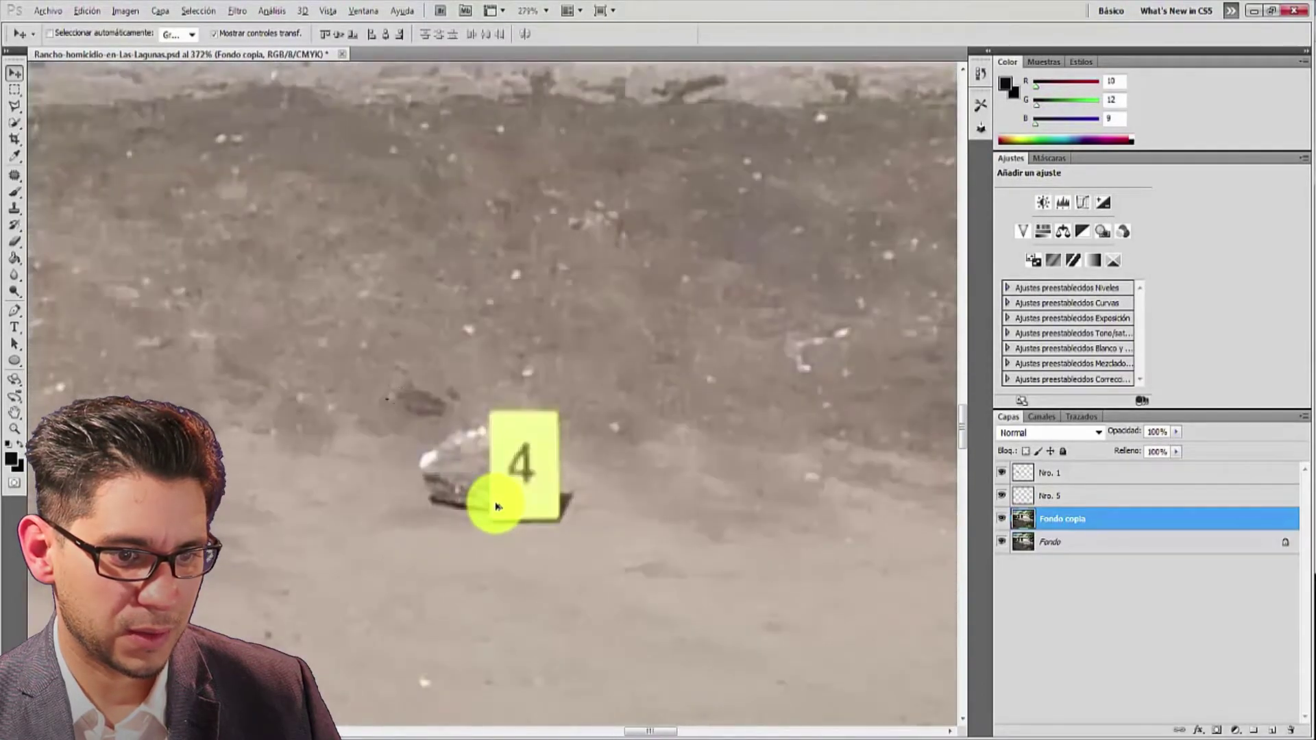
scroll(494, 500, "up", 1)
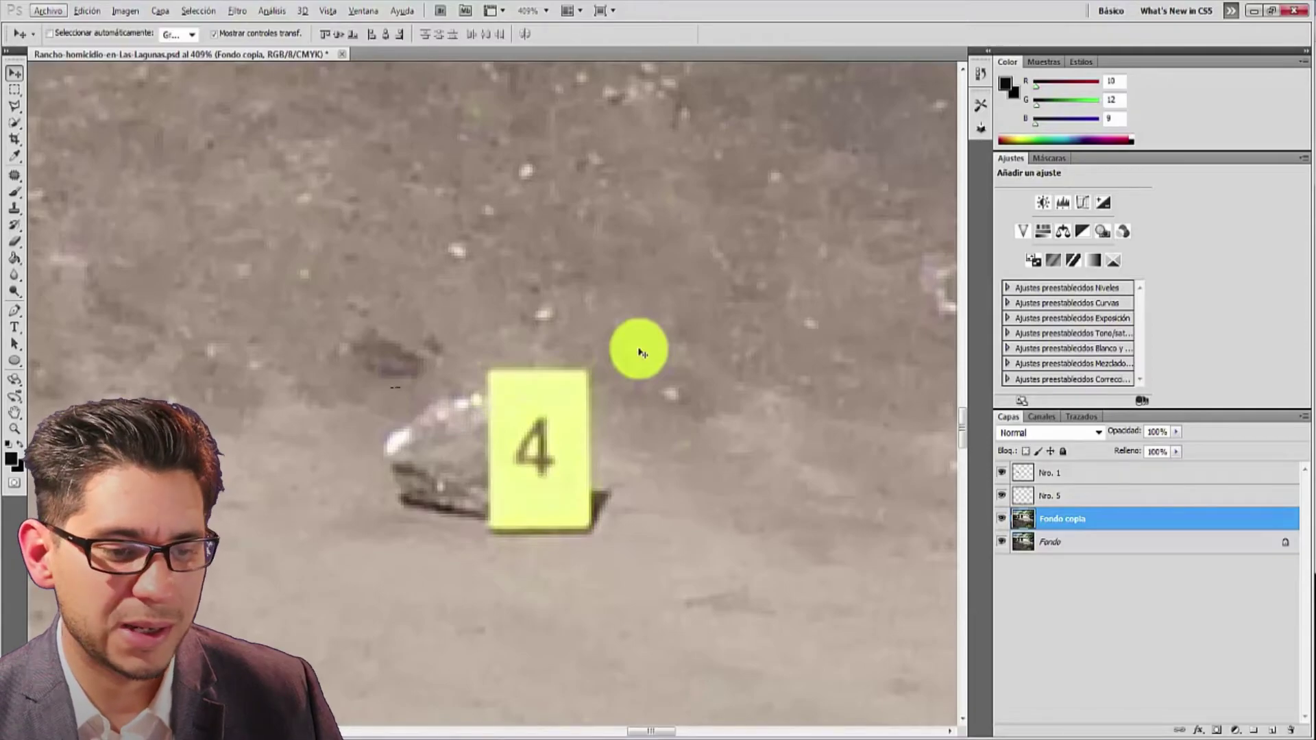
left_click(14, 89)
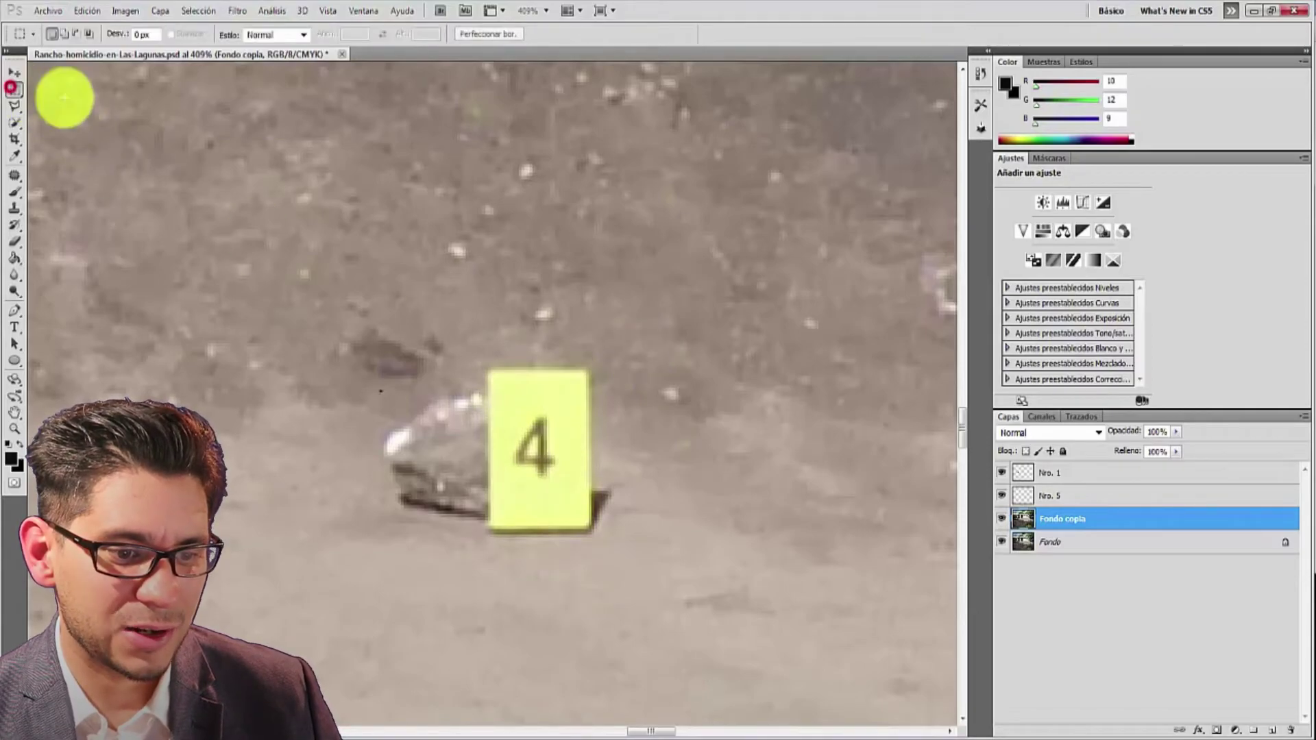
Copy the ground and rock left of marker 4 to a new layer, flipped horizontally over the marker
left_click_drag(475, 357, 331, 569)
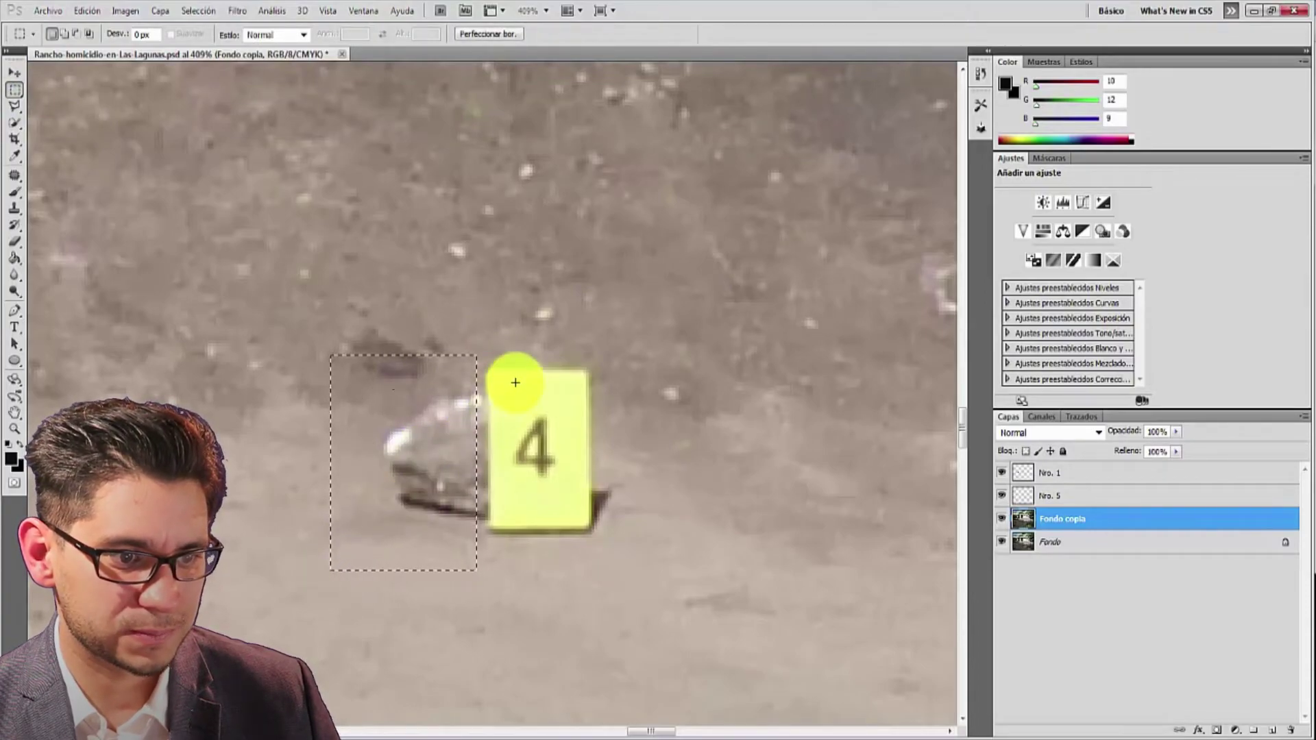
key("ctrl+c")
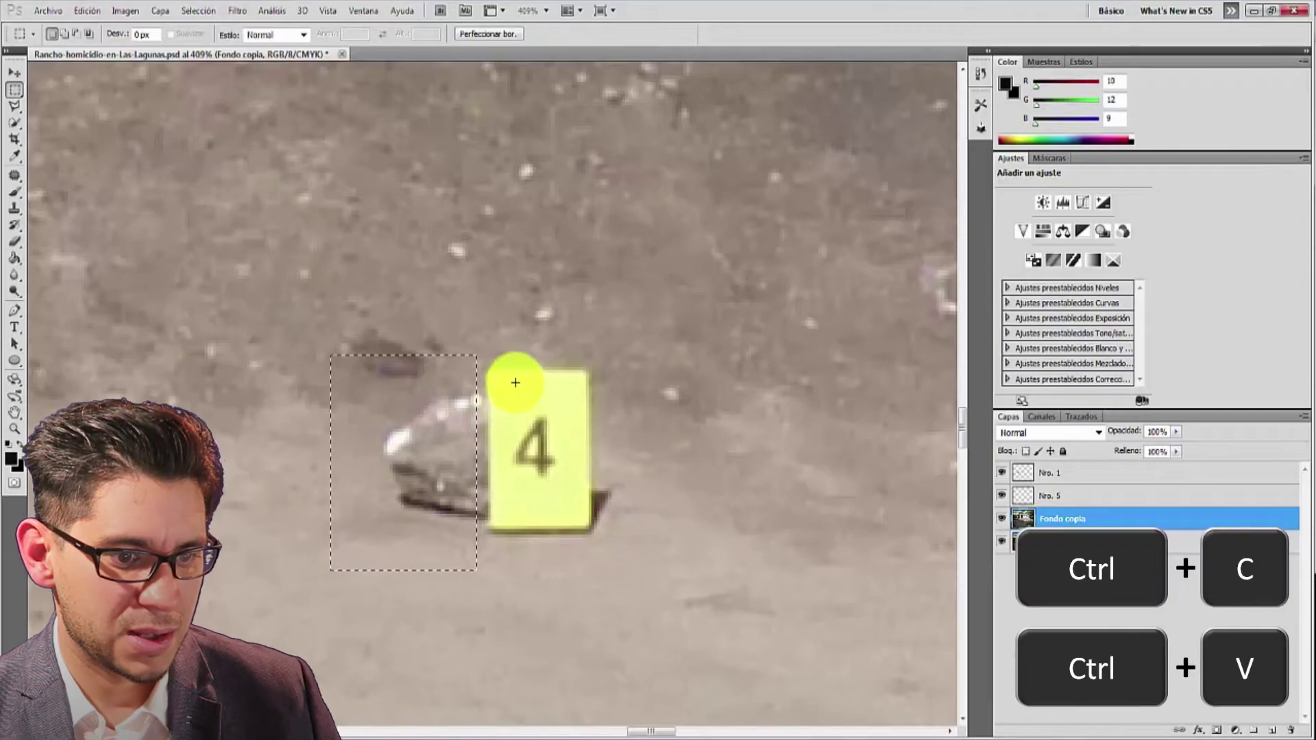
key("ctrl+v")
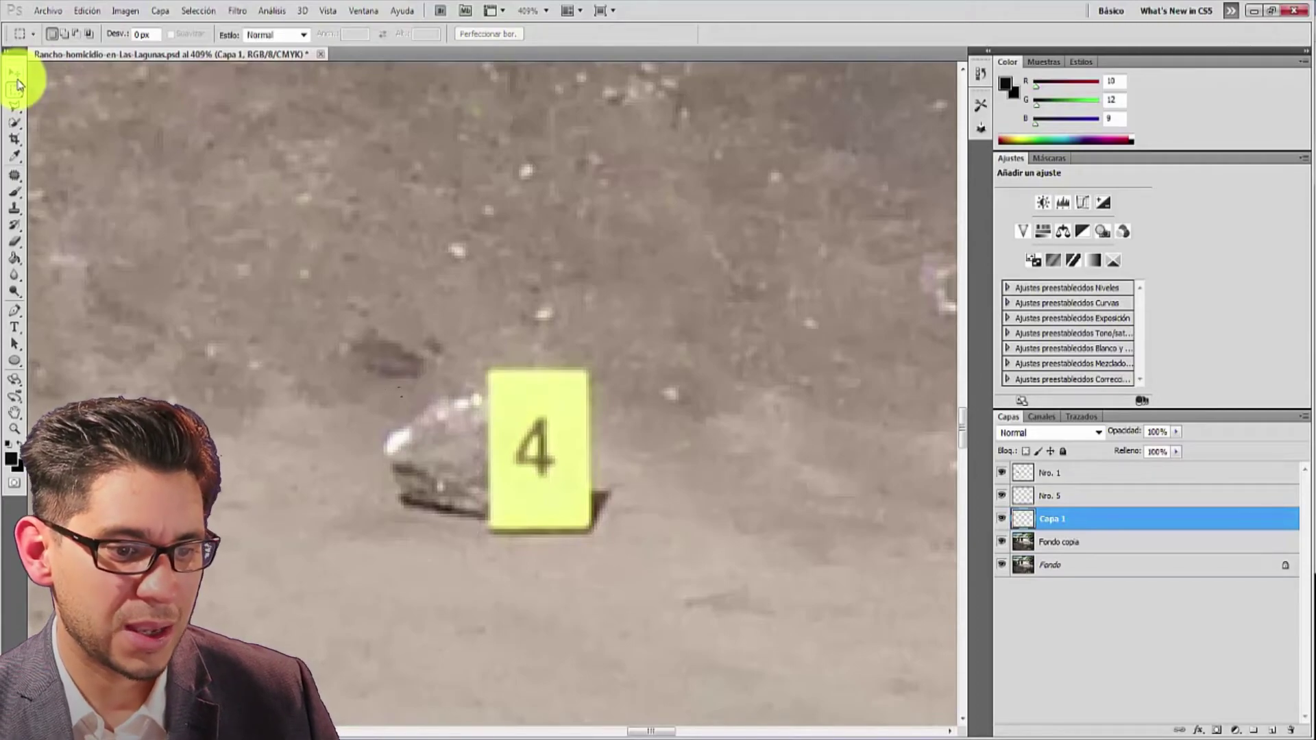
left_click(15, 74)
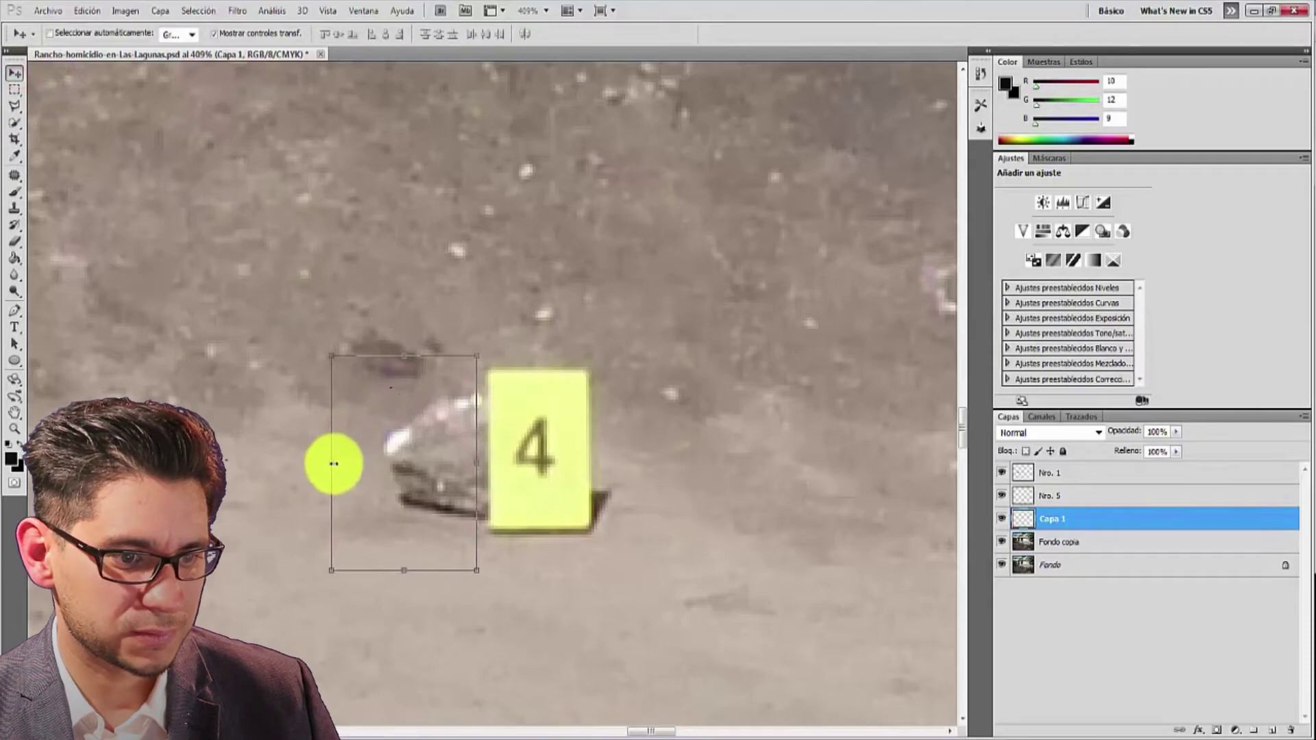
left_click_drag(333, 463, 664, 499)
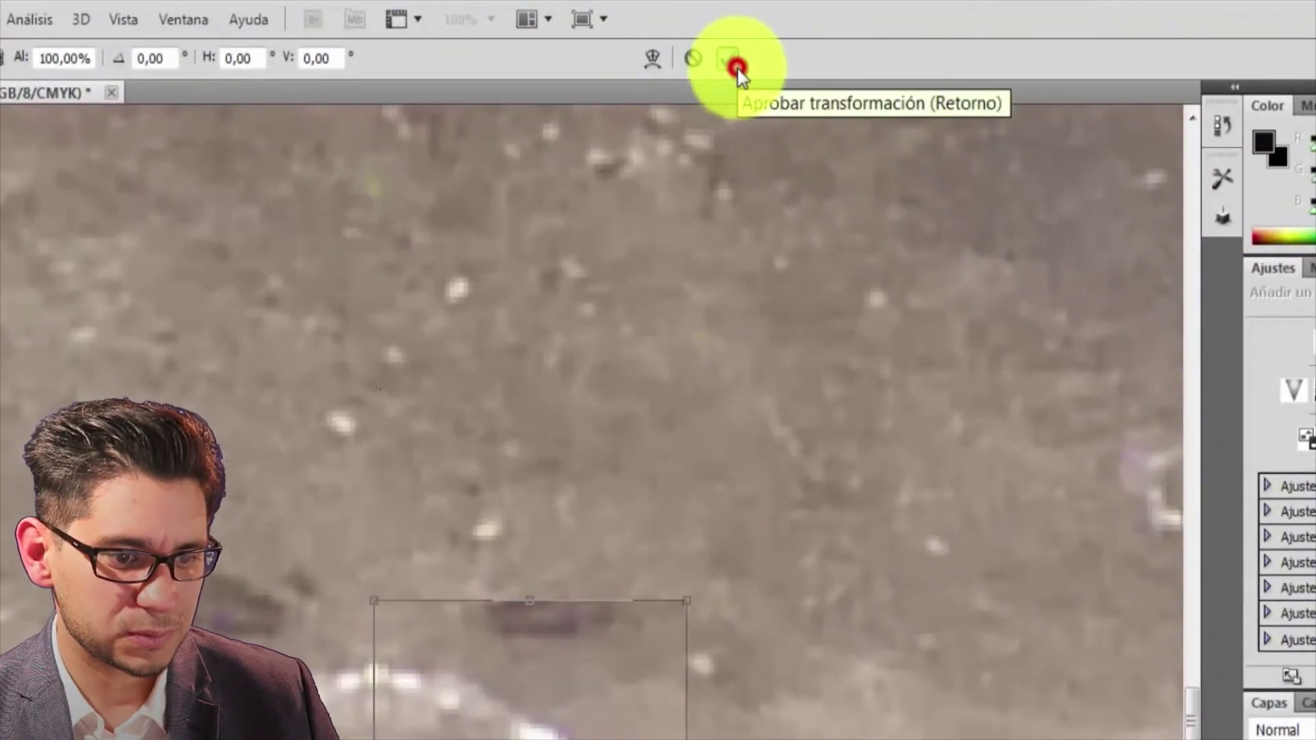
left_click(736, 66)
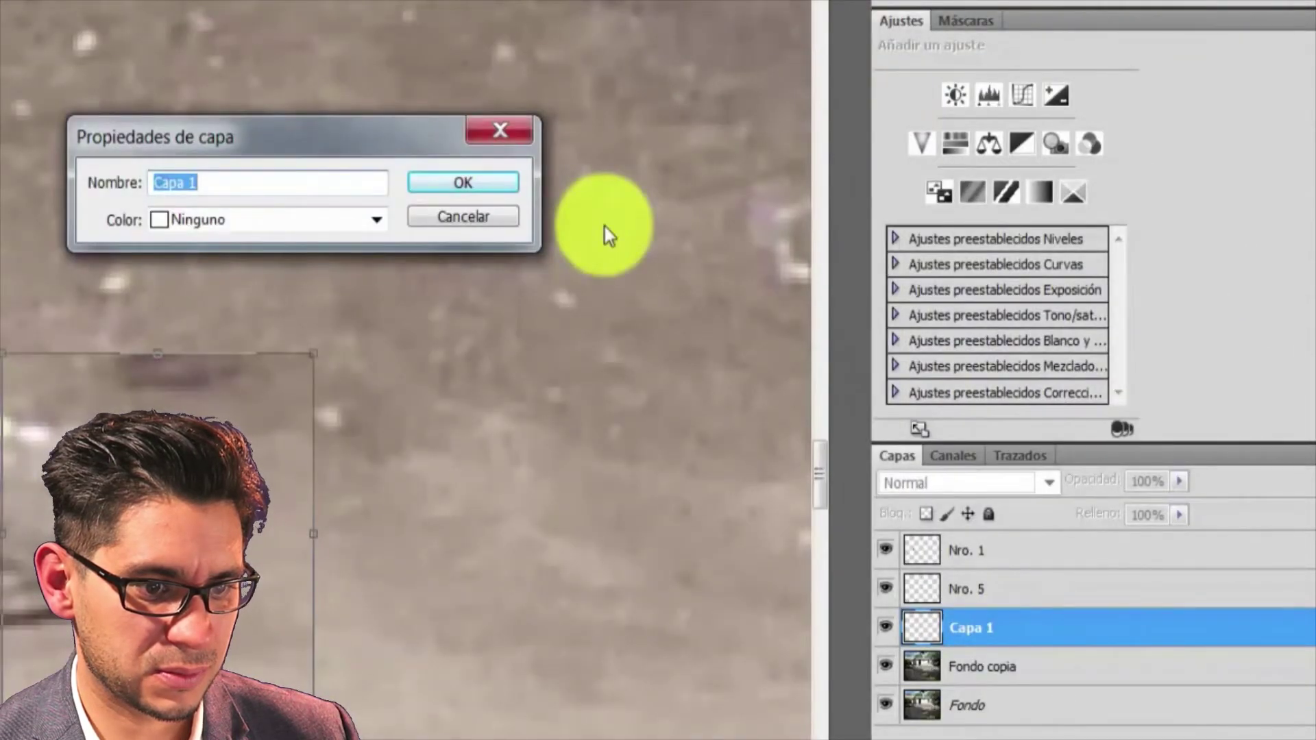
Rename the new ground-patch layer Nro. 4
type("Nro. ")
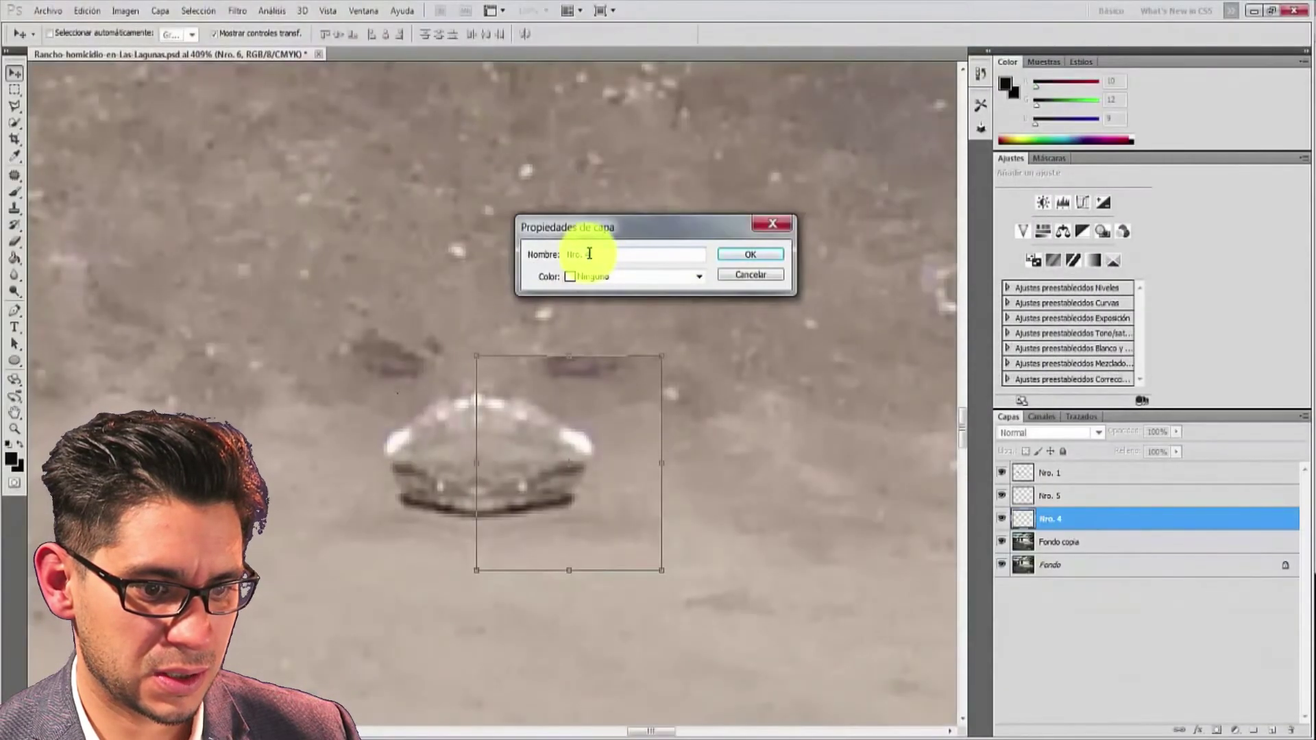
type("4")
left_click(758, 253)
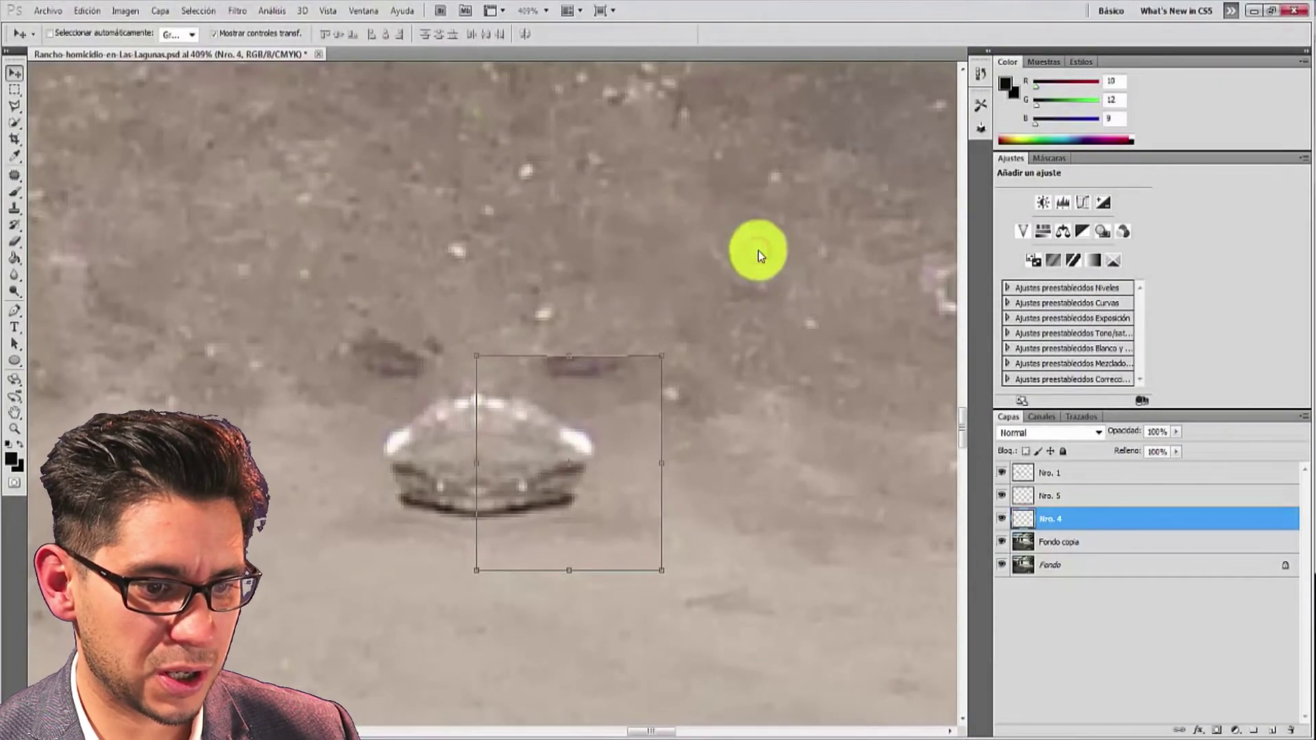
scroll(771, 302, "down", 1)
Lasso around the standing man and copy that area to a new layer, Capa 1, using Ctrl+J
scroll(766, 287, "down", 1)
scroll(767, 291, "down", 1)
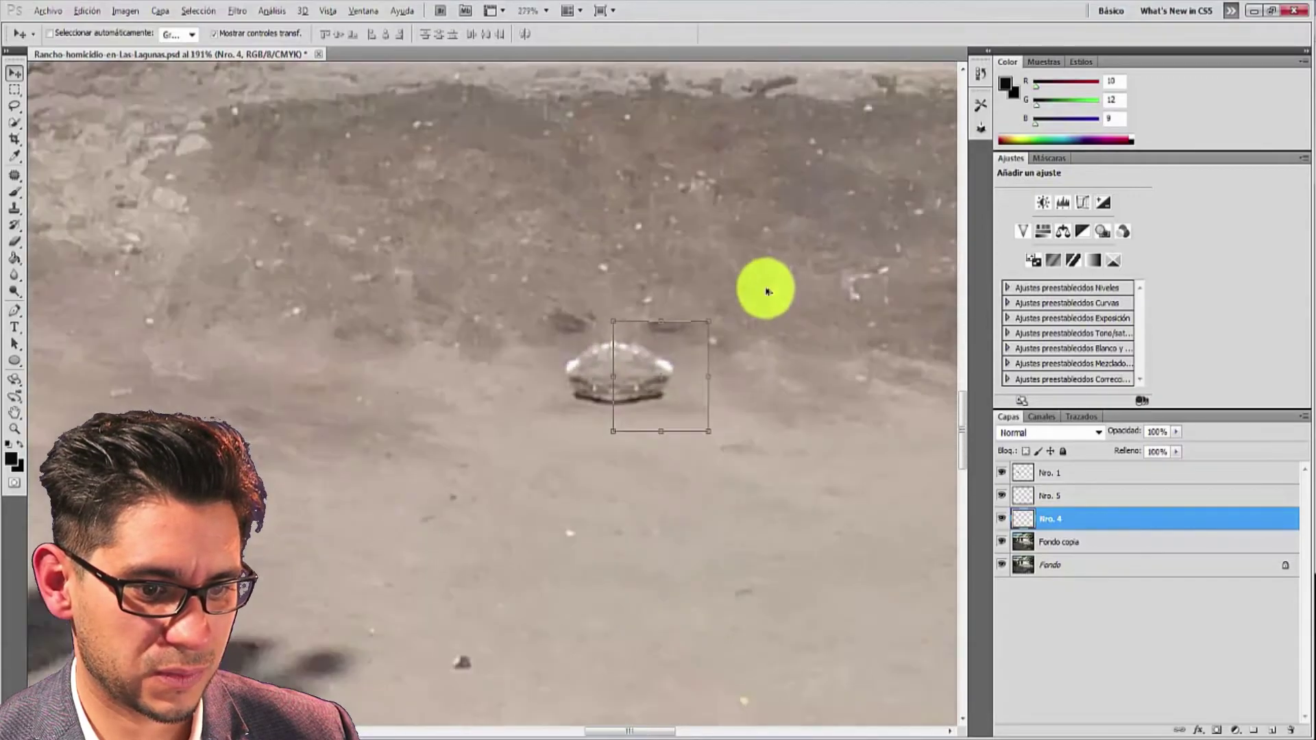
scroll(766, 289, "down", 3)
left_click_drag(660, 732, 822, 707)
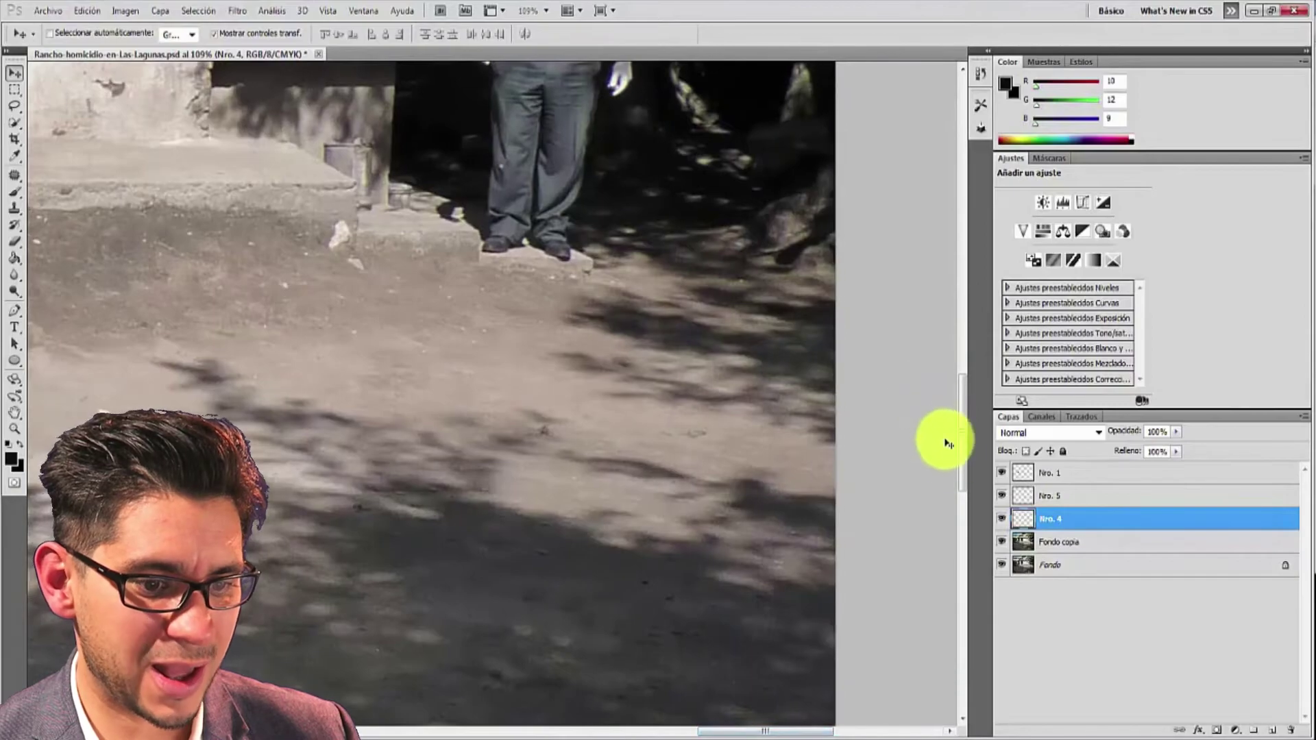
left_click_drag(960, 464, 977, 410)
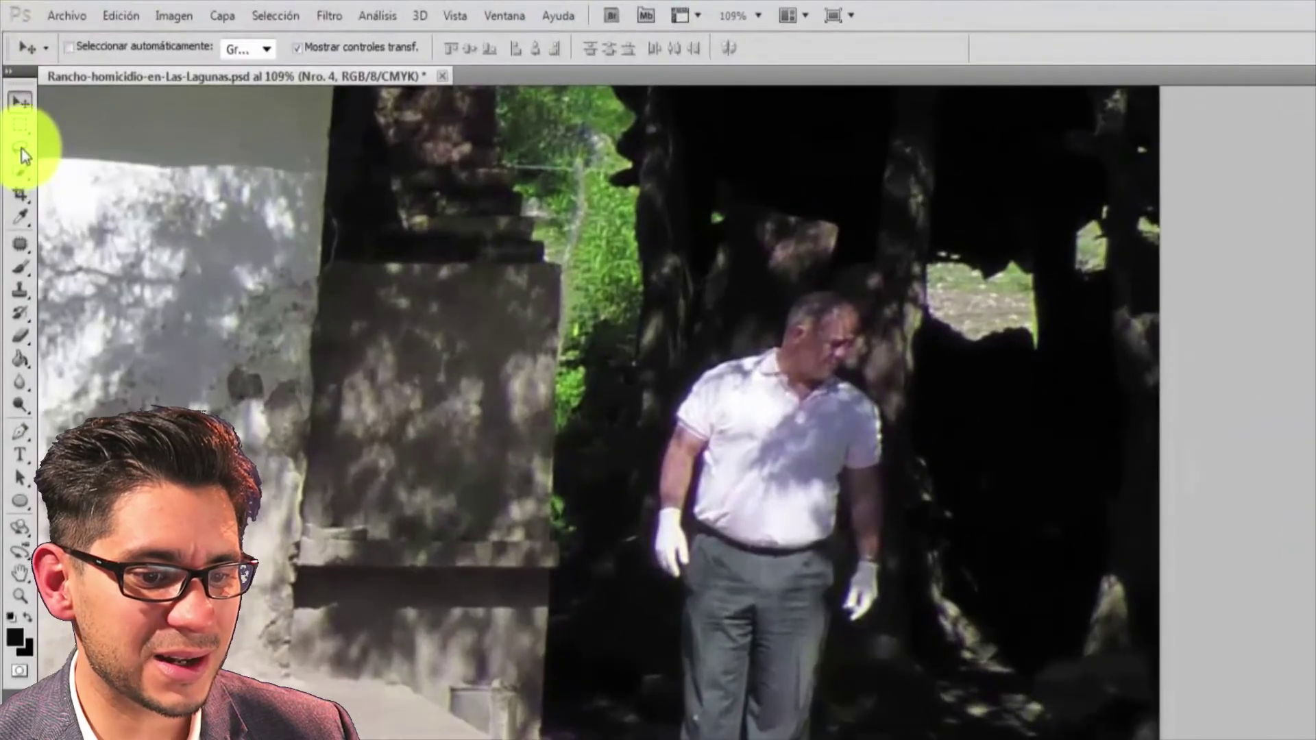
left_click(25, 155)
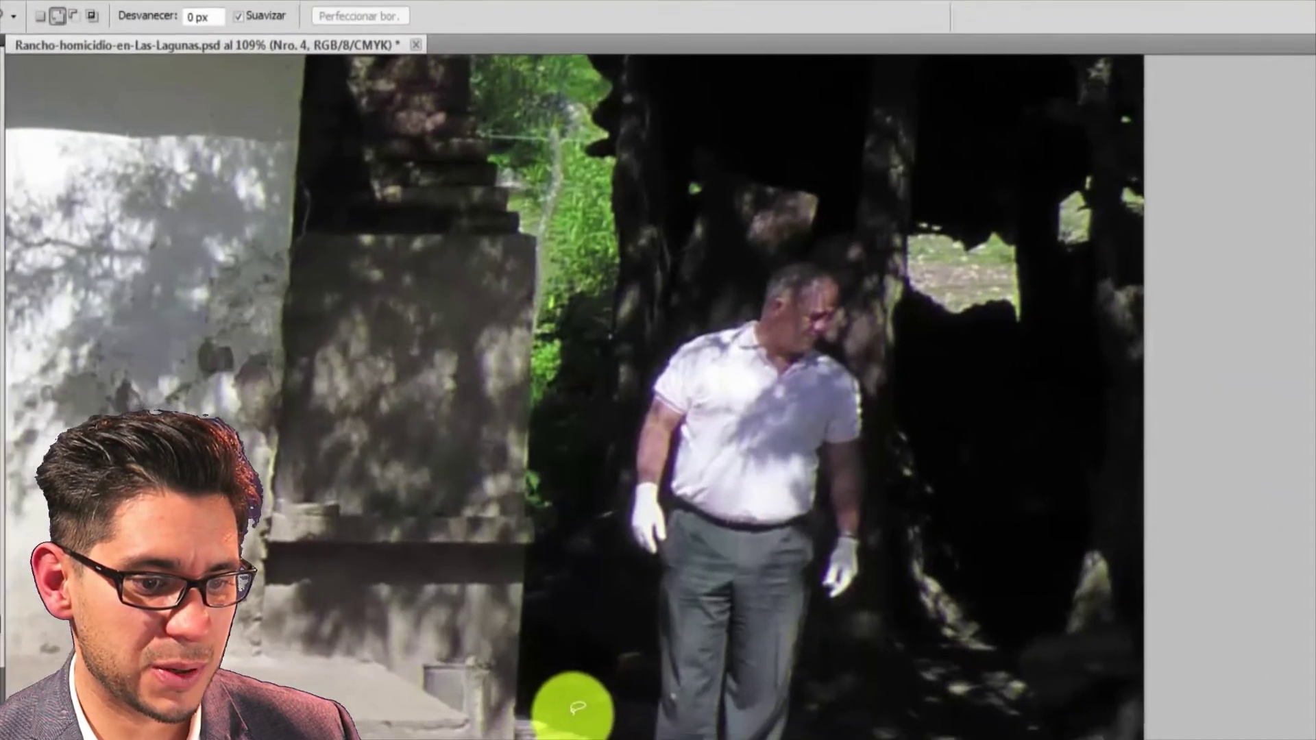
left_click_drag(572, 706, 618, 405)
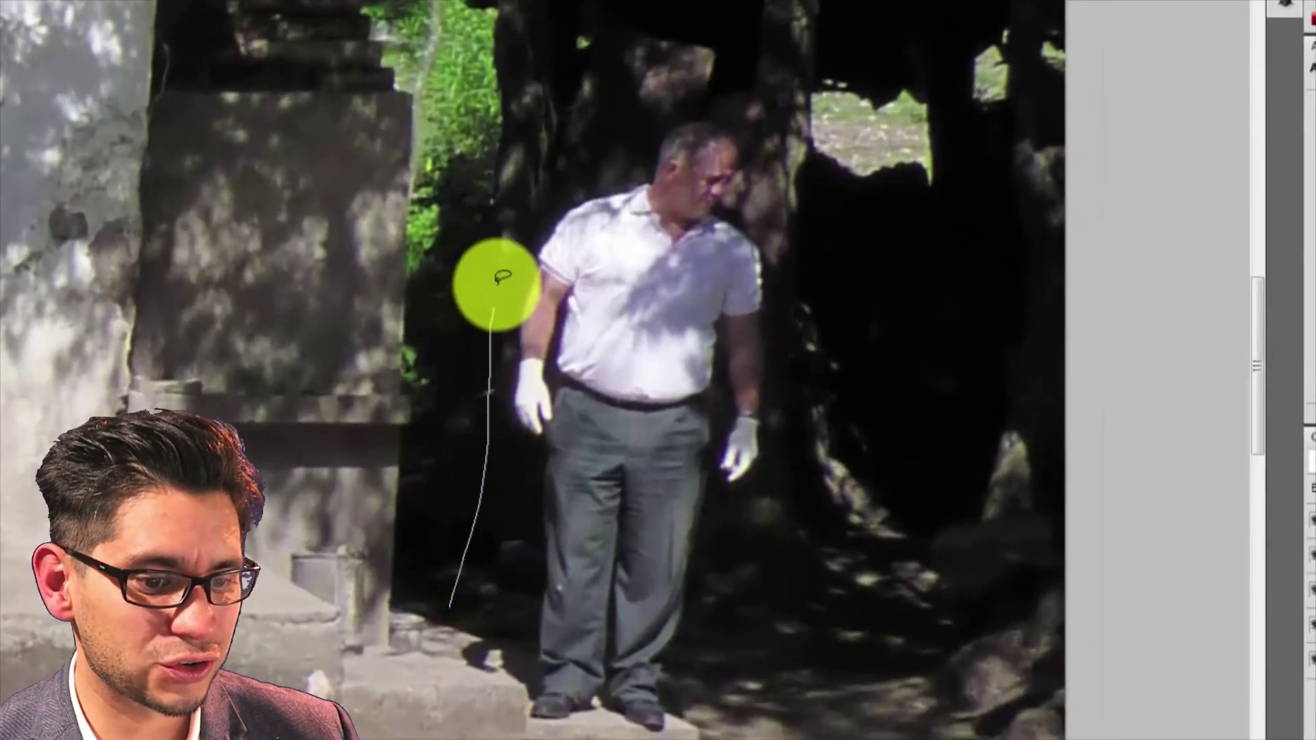
mouse_move(500, 280)
left_mouse_down()
mouse_move(639, 82)
mouse_move(787, 182)
mouse_move(775, 311)
mouse_move(801, 579)
mouse_move(795, 672)
mouse_move(762, 714)
mouse_move(520, 728)
mouse_move(455, 605)
mouse_move(457, 576)
left_mouse_up()
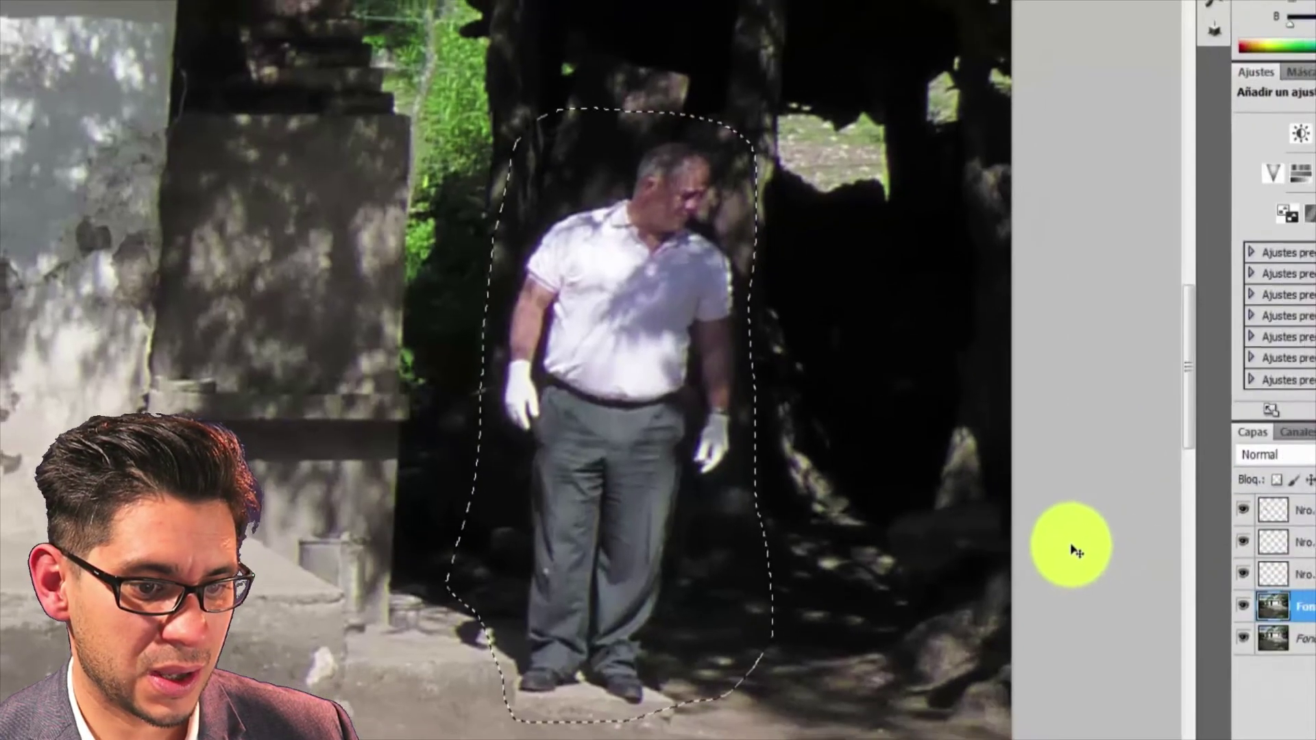
key("ctrl+j")
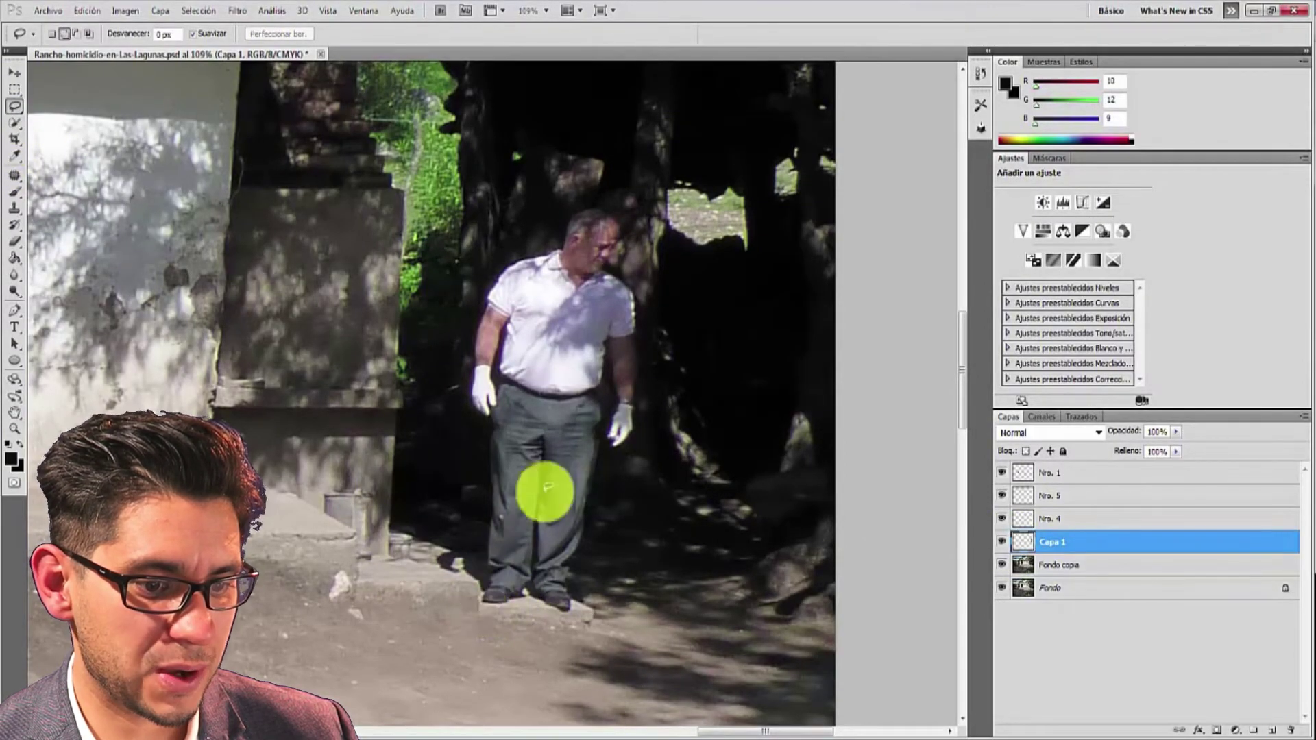
Zoom in to 159% and trace a tight lasso around the standing man from head to feet
scroll(539, 495, "up", 2)
scroll(533, 499, "up", 1)
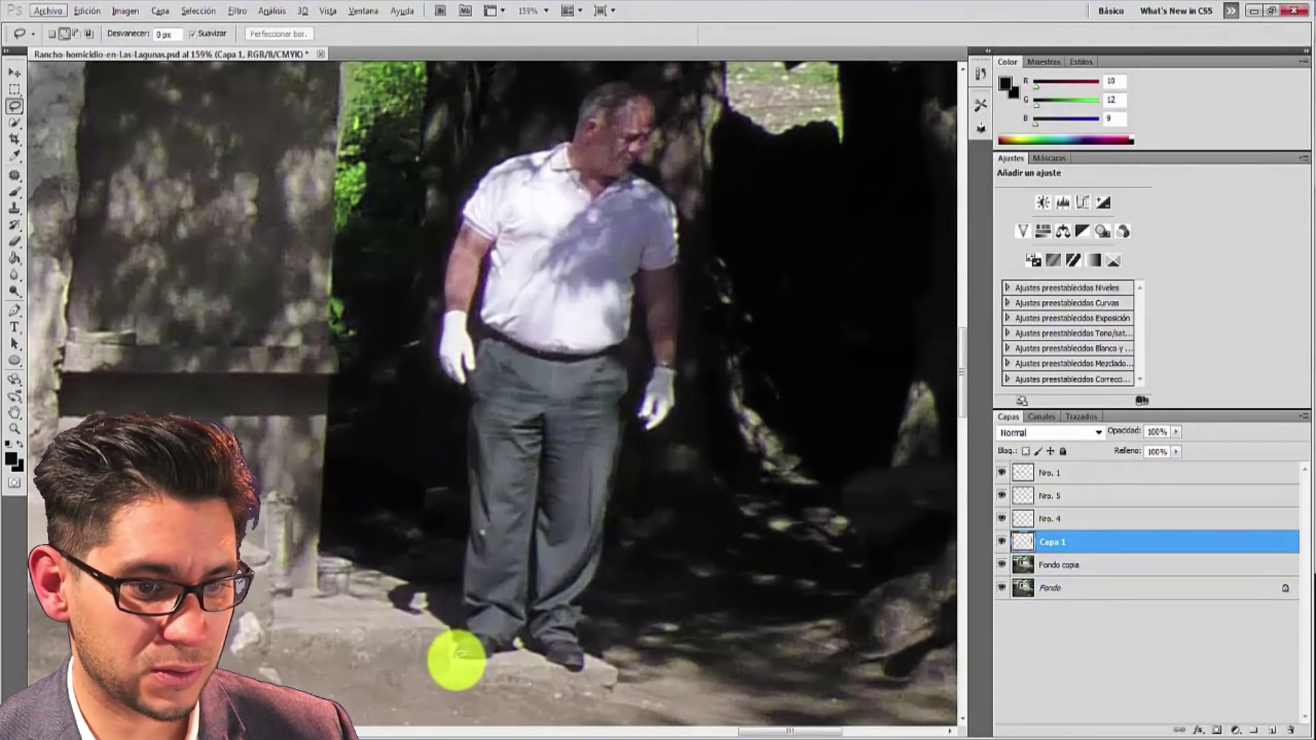
mouse_move(454, 659)
left_mouse_down()
mouse_move(464, 481)
mouse_move(437, 232)
mouse_move(464, 170)
mouse_move(552, 124)
mouse_move(567, 92)
mouse_move(605, 76)
mouse_move(665, 91)
mouse_move(651, 171)
mouse_move(687, 236)
mouse_move(686, 387)
mouse_move(614, 517)
mouse_move(585, 676)
mouse_move(452, 653)
left_mouse_up()
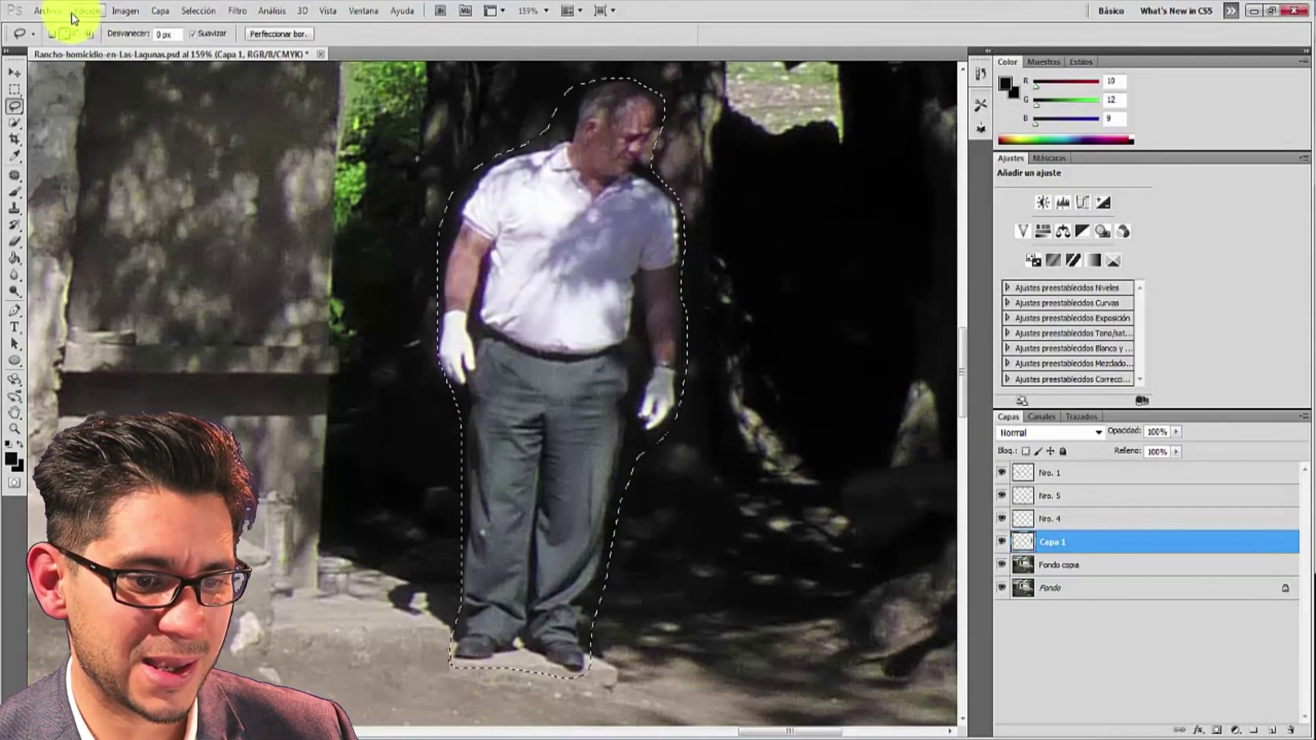
left_click(87, 11)
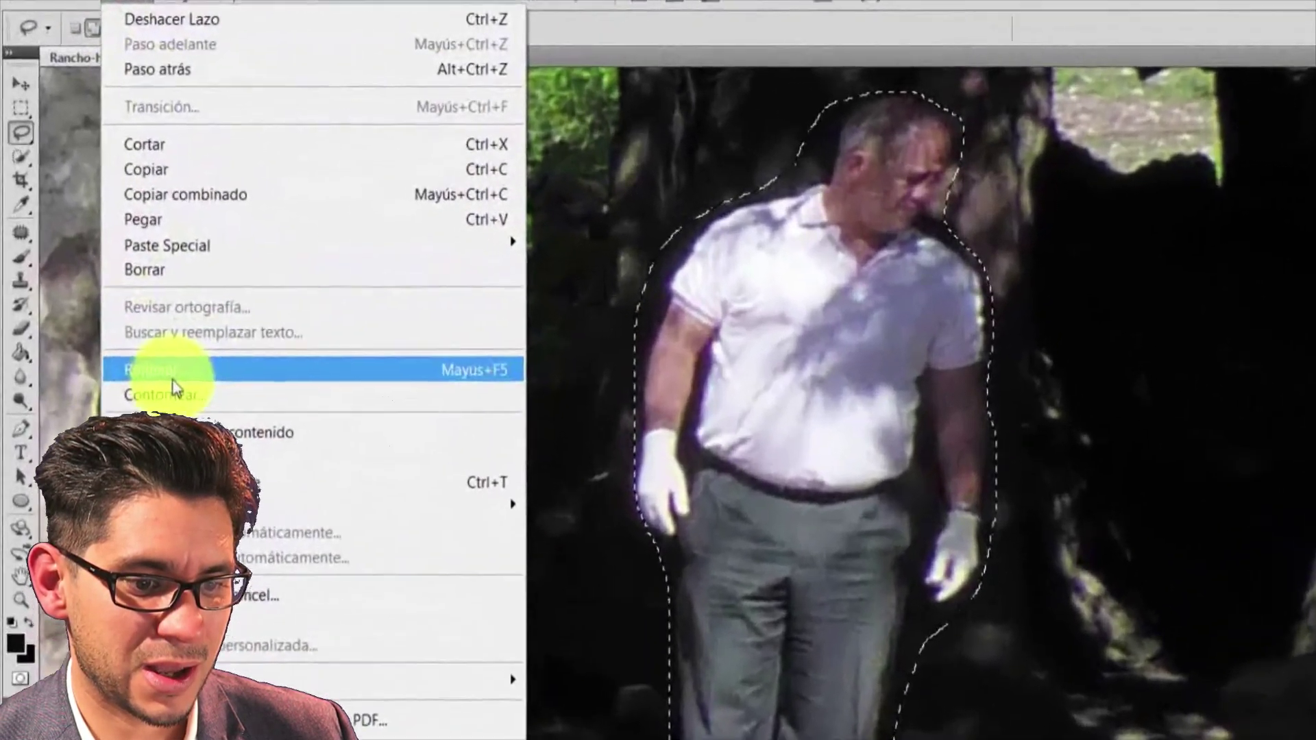
Fill the man's outline with Edición > Rellenar using Content-Aware
left_click(125, 288)
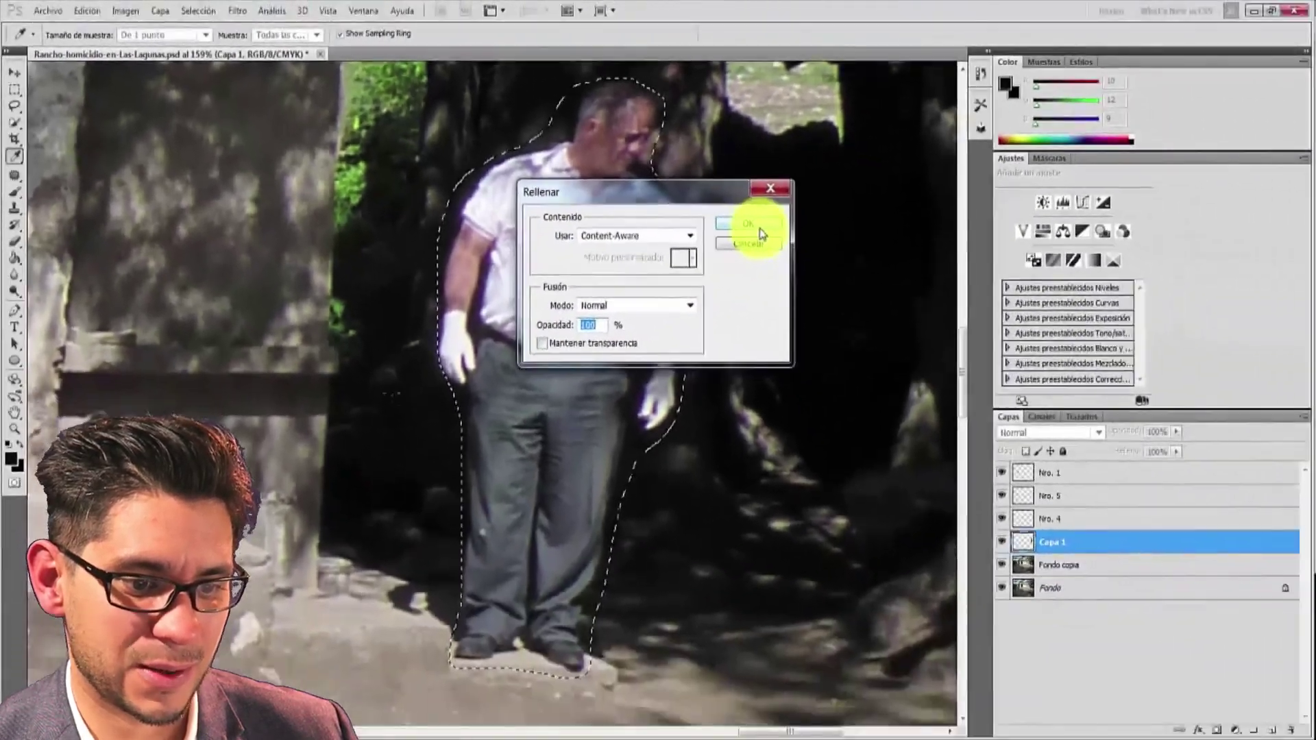
left_click(1122, 311)
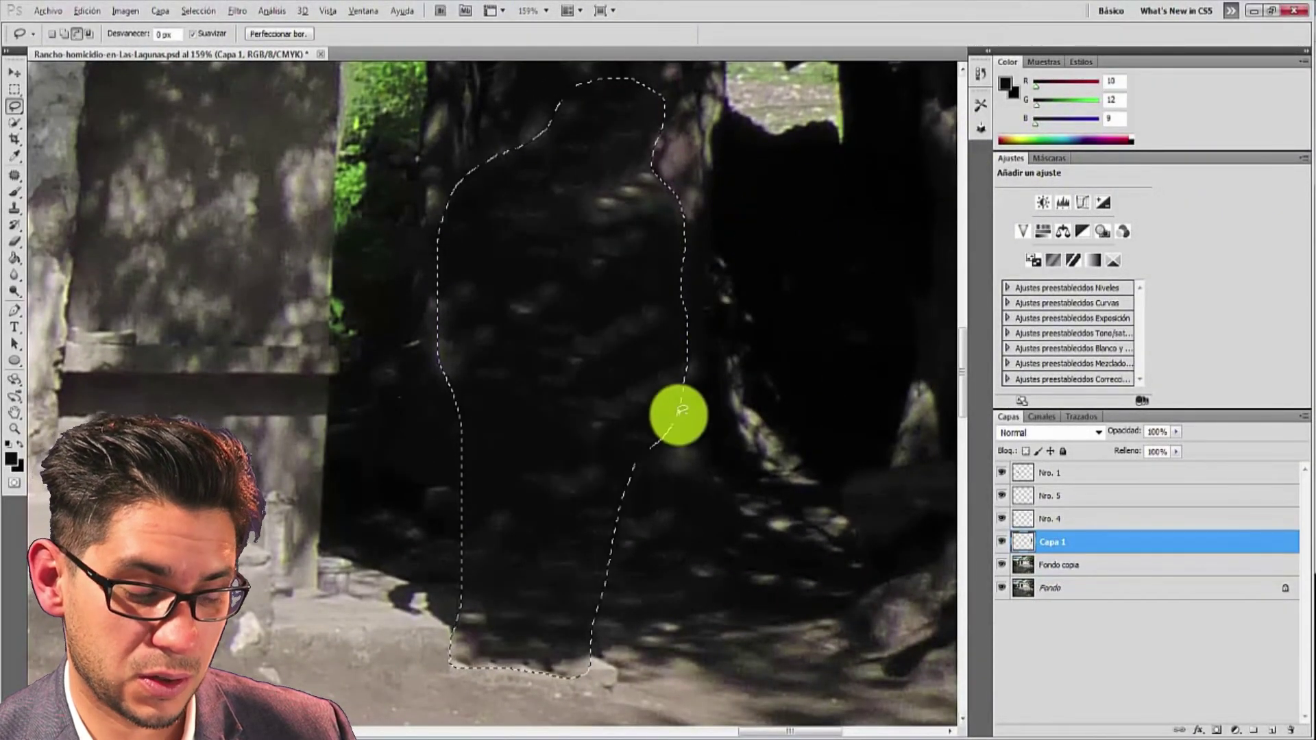
Zoom out to about 46% to view the whole house scene without the man
scroll(676, 412, "down", 2)
scroll(661, 411, "down", 2)
scroll(646, 397, "down", 1)
scroll(619, 383, "down", 1)
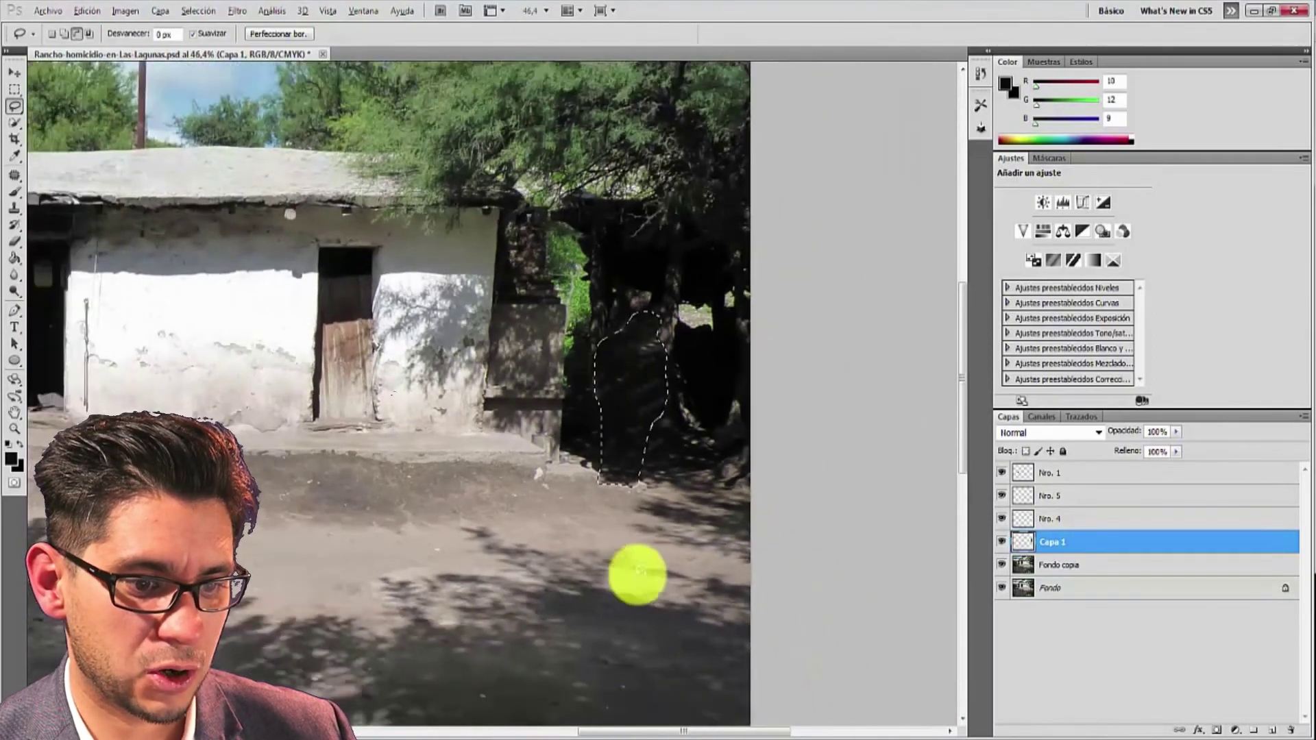